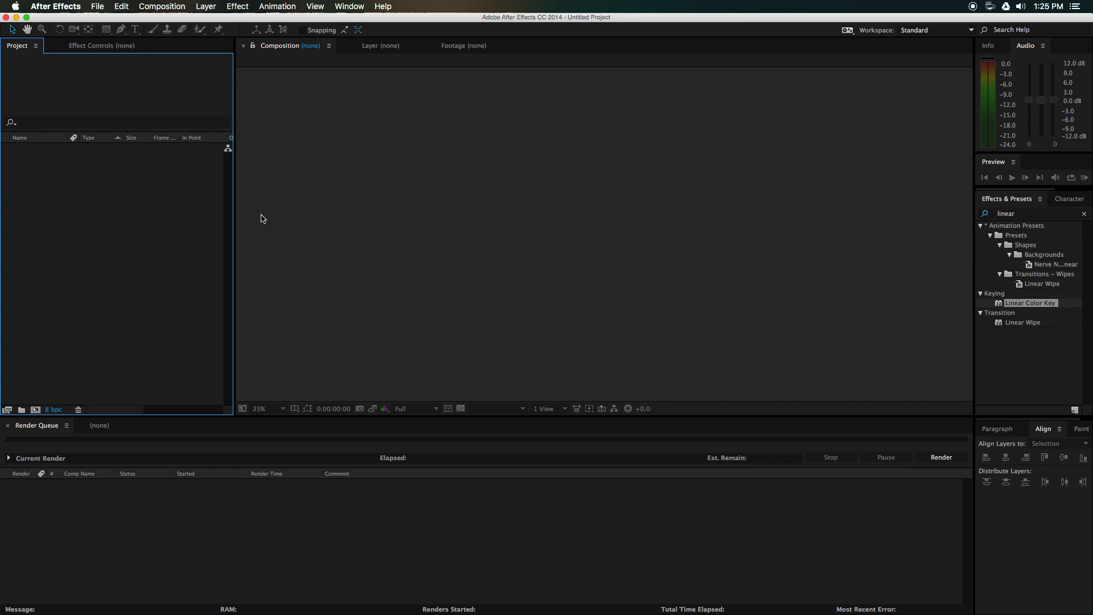
left_click(315, 183)
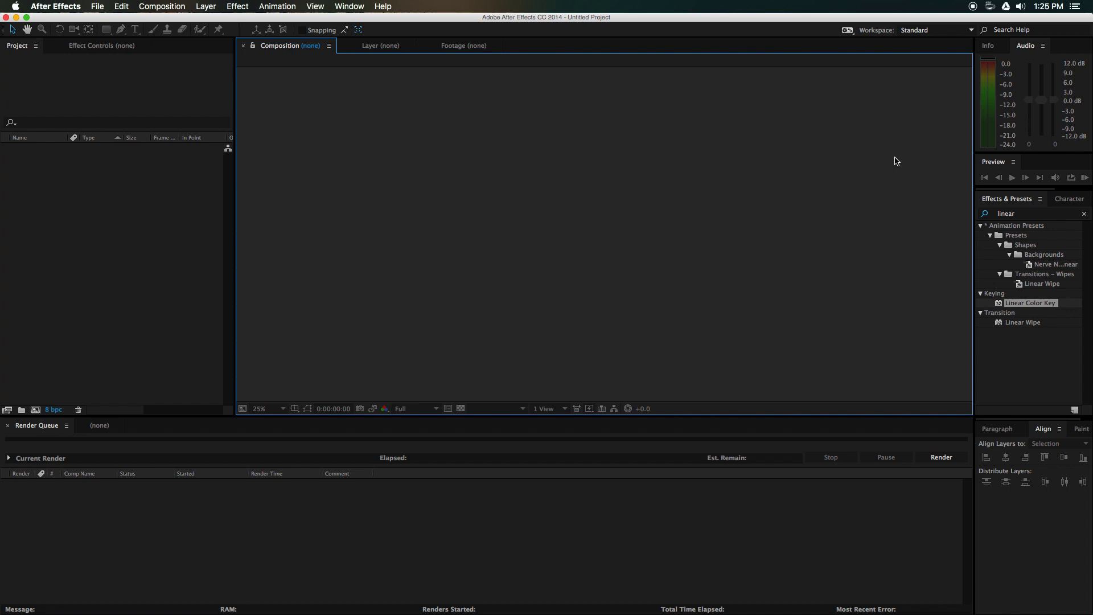
left_click(134, 242)
double_click(136, 245)
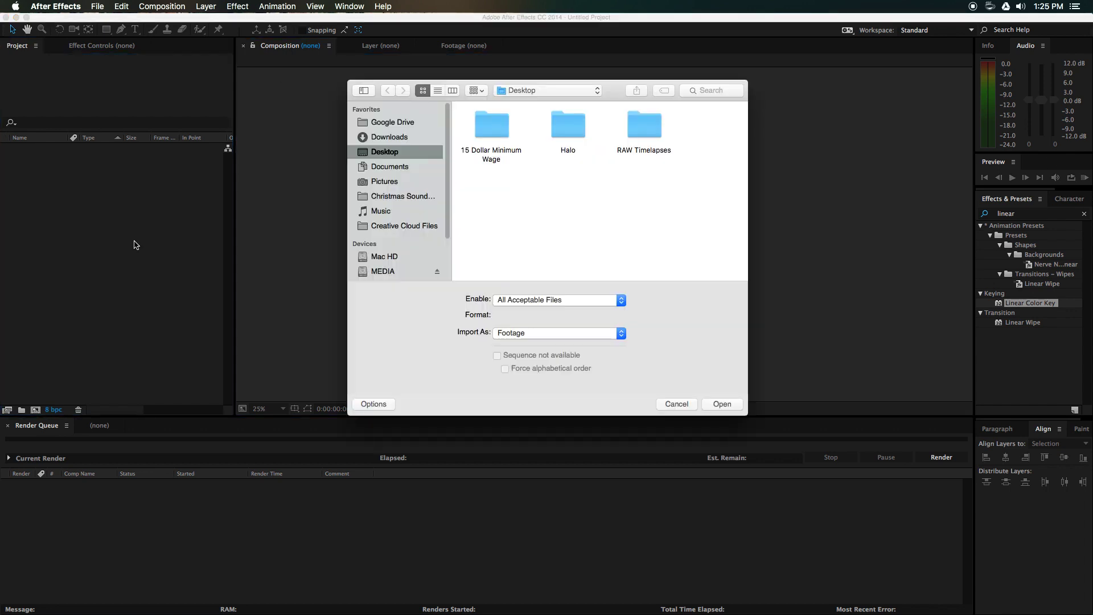
left_click(679, 406)
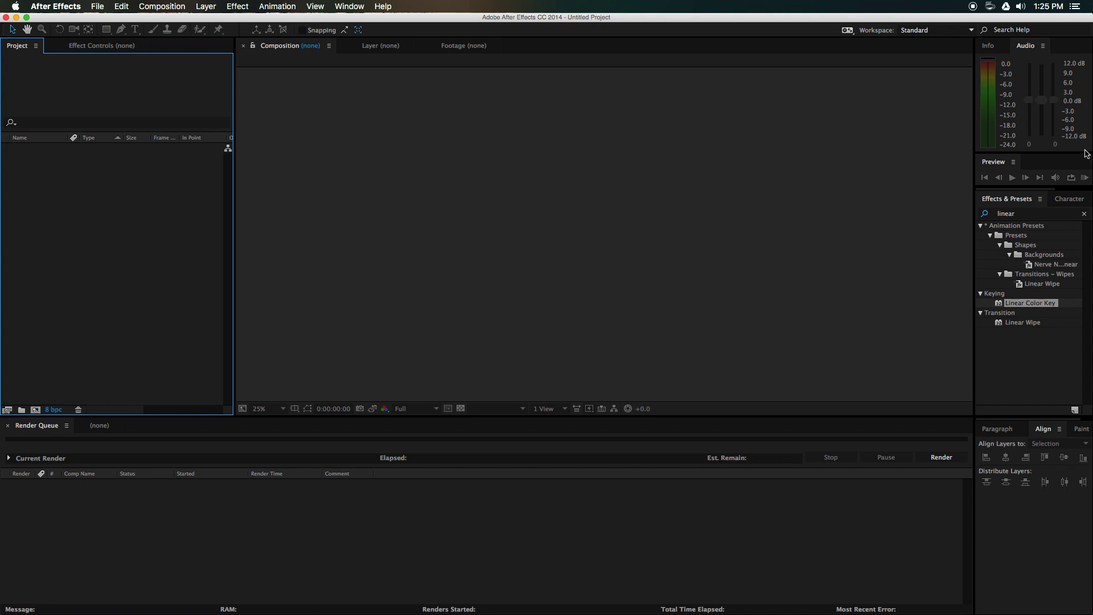
left_click(331, 109)
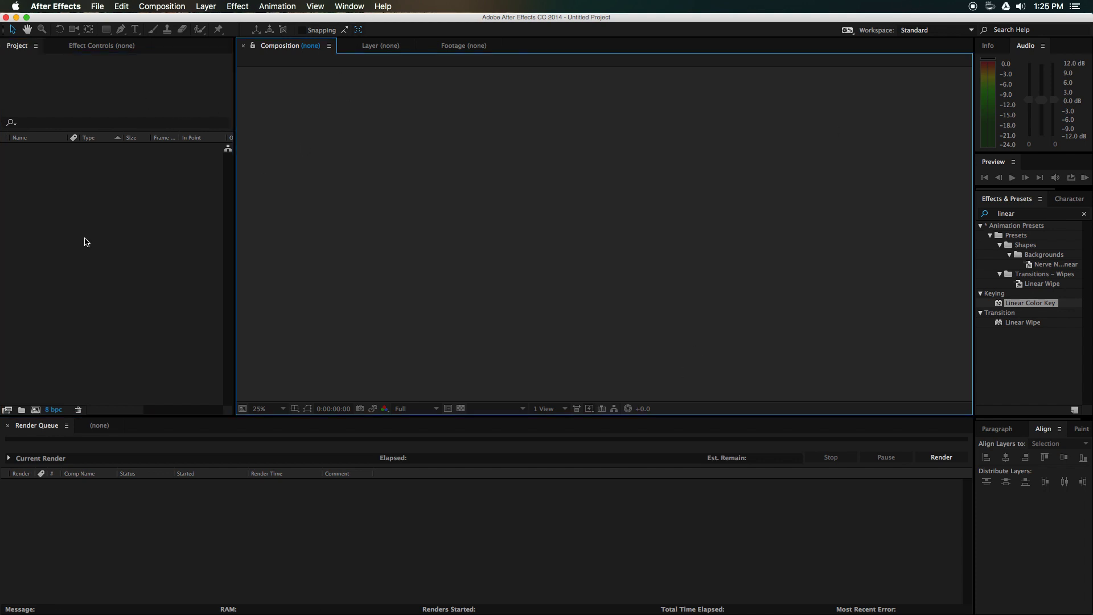
double_click(87, 242)
left_click(673, 405)
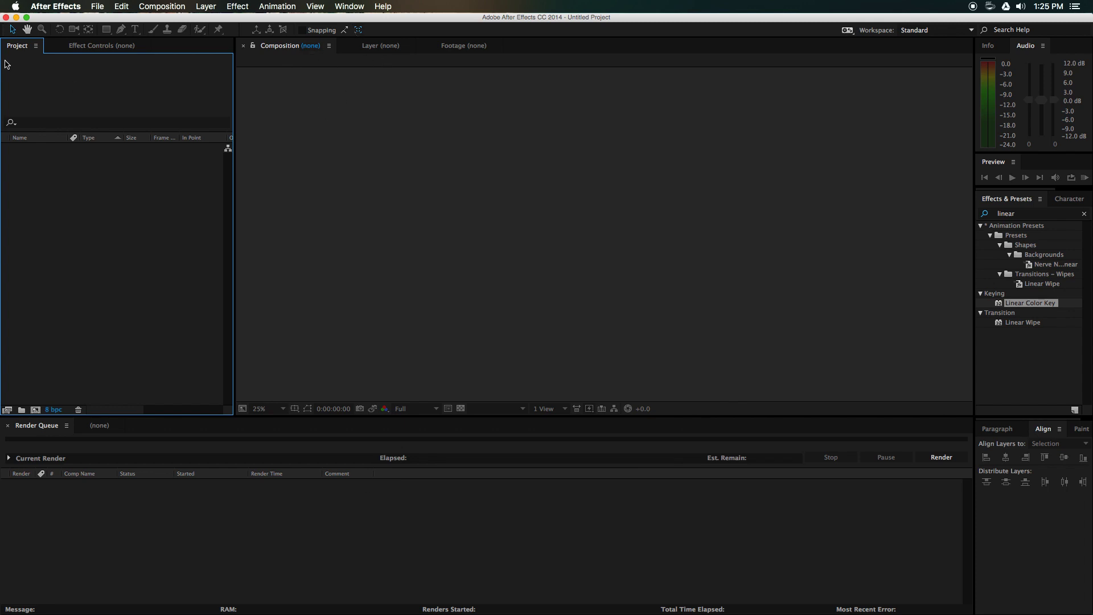
- Look through the Effect Controls, Project, Render Queue, Timeline and Composition panels
left_click(98, 46)
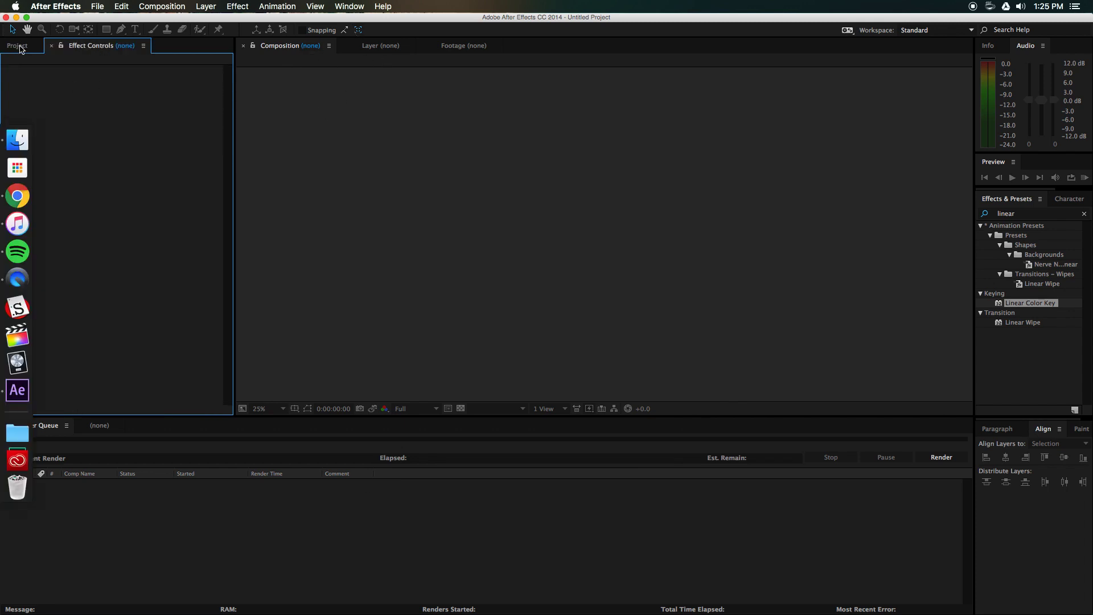
left_click(21, 47)
left_click(56, 431)
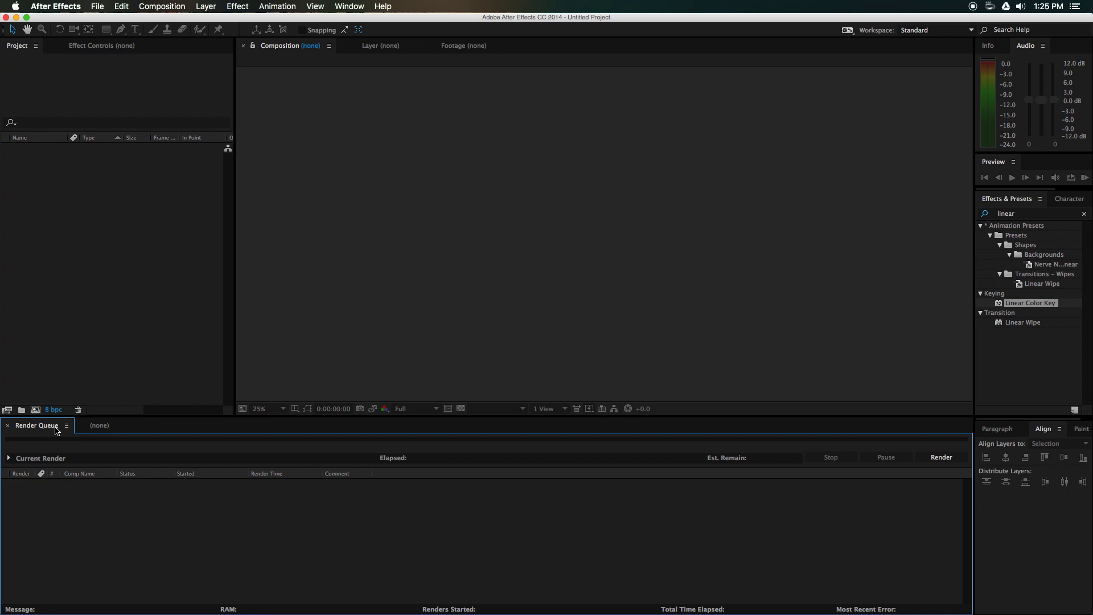
left_click(104, 427)
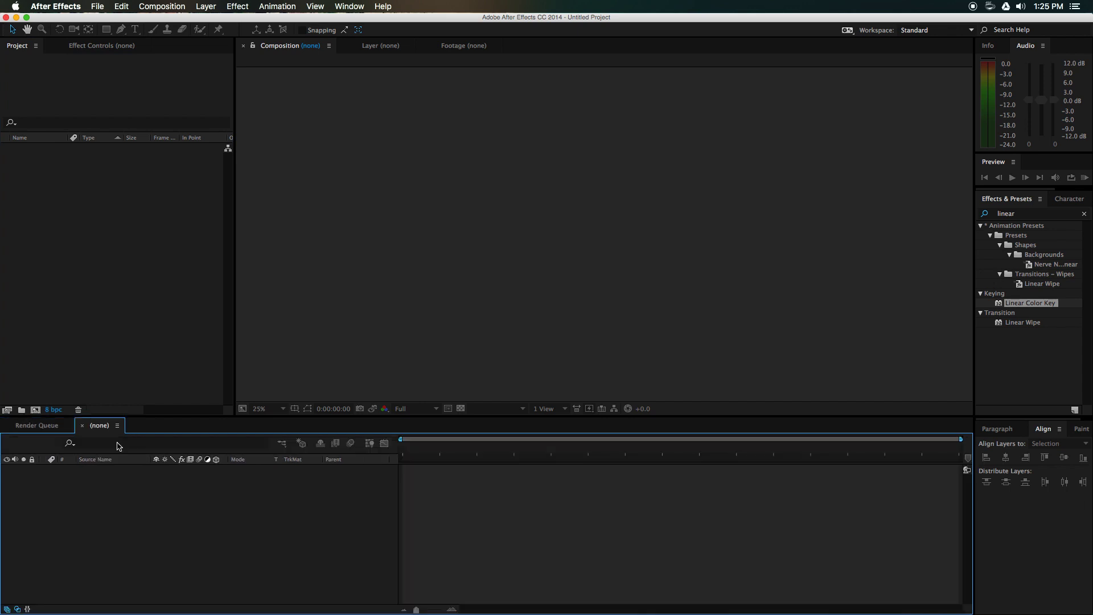
left_click(43, 427)
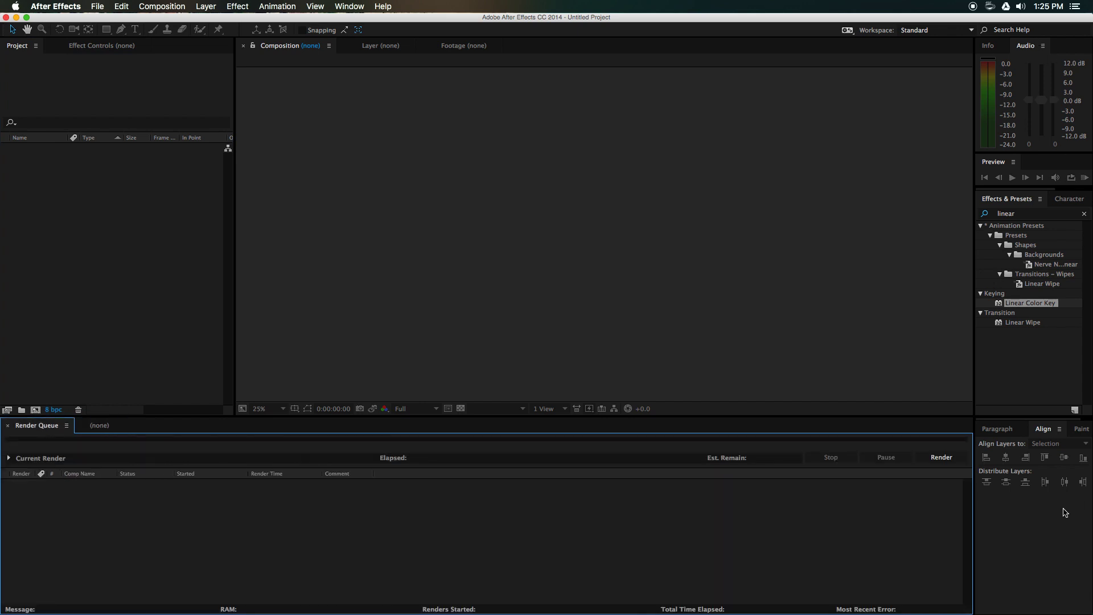
left_click(392, 66)
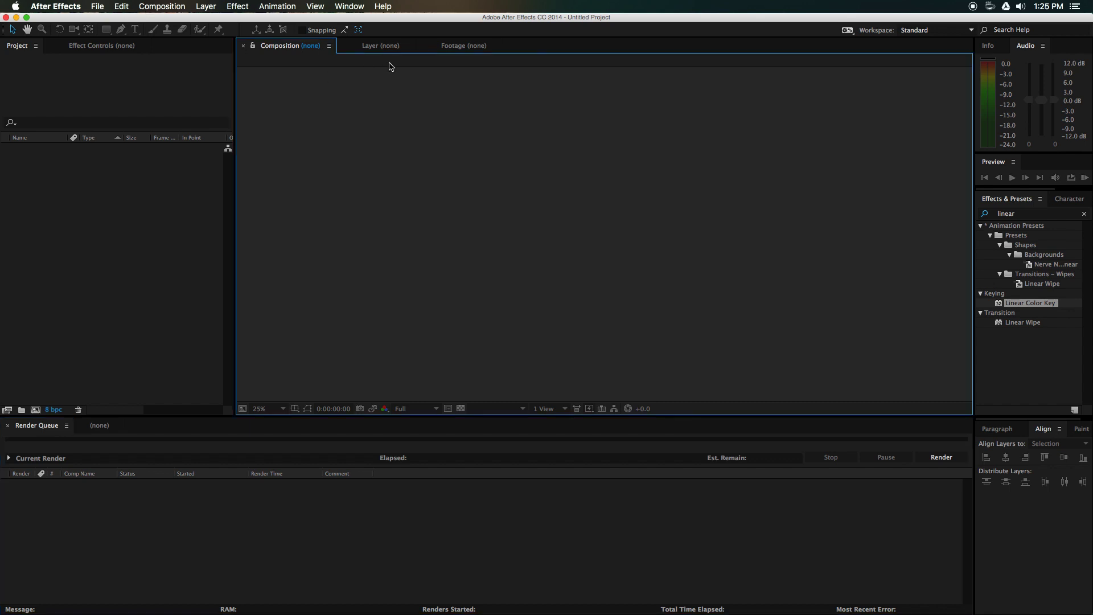
- Reset the Standard workspace to its original layout
left_click(941, 31)
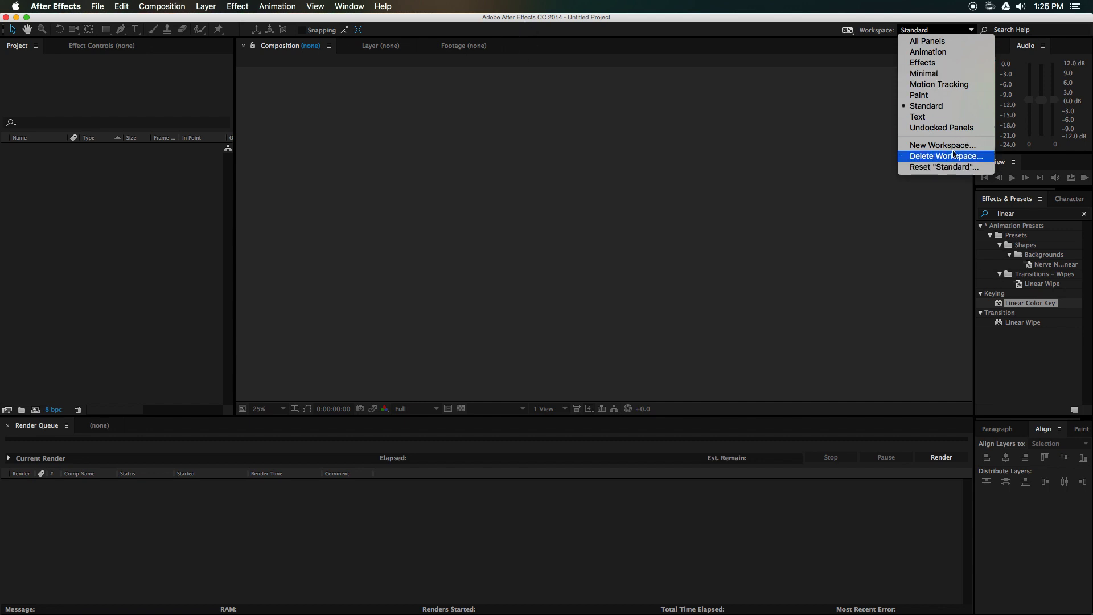
left_click(948, 168)
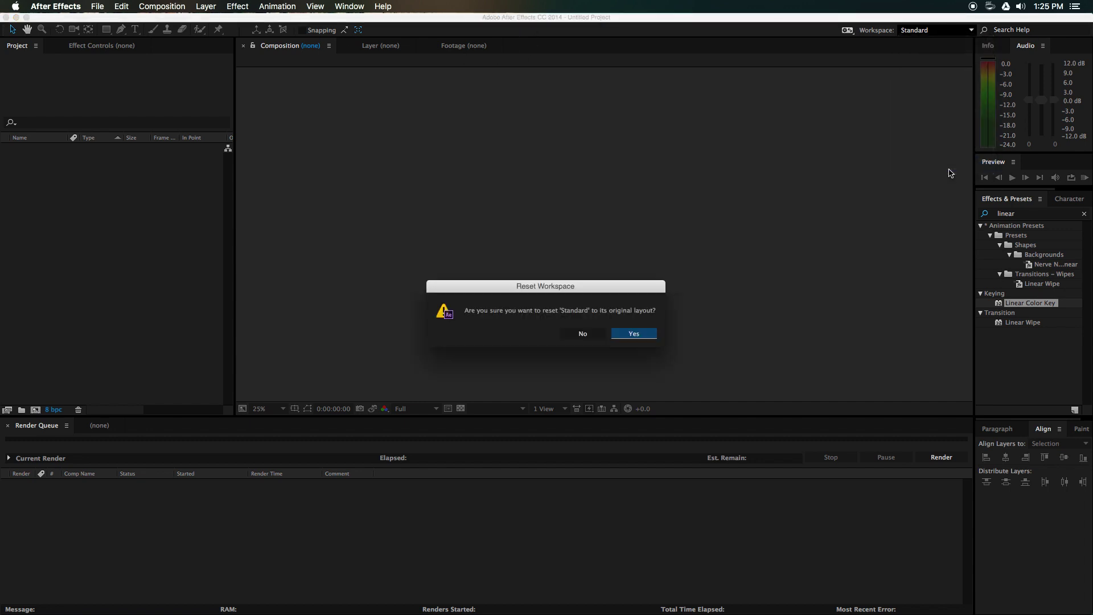
left_click(629, 336)
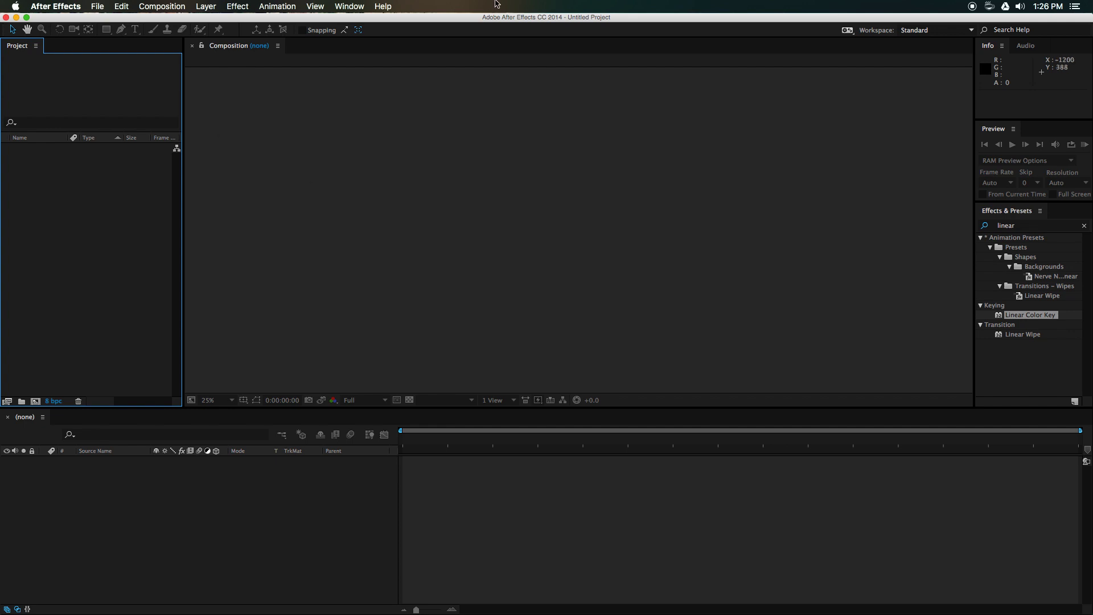
left_click(361, 10)
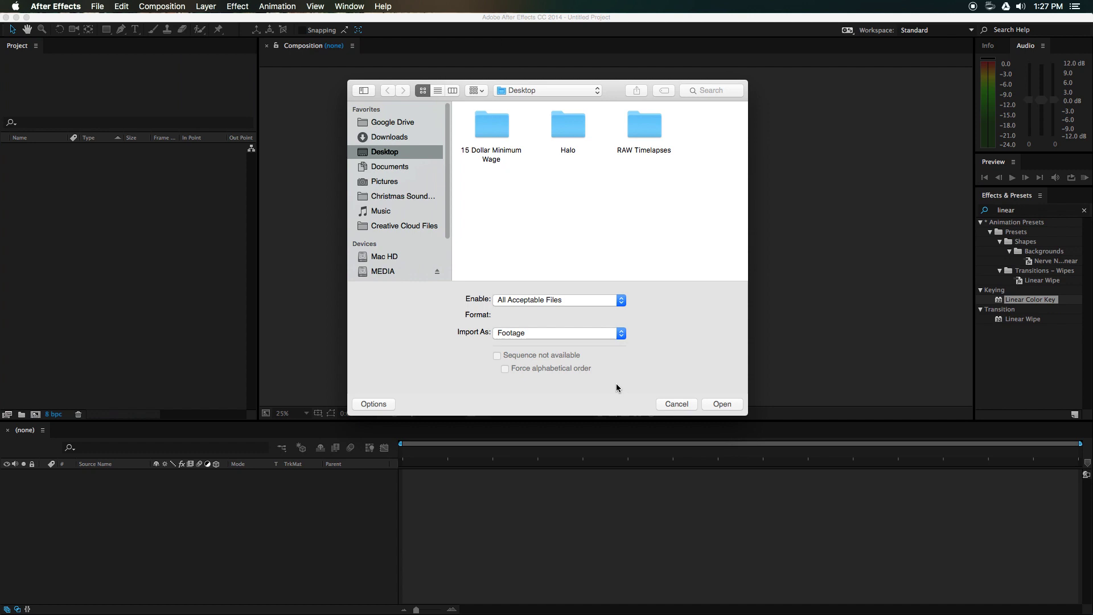
left_click(676, 404)
mouse_move(2, 279)
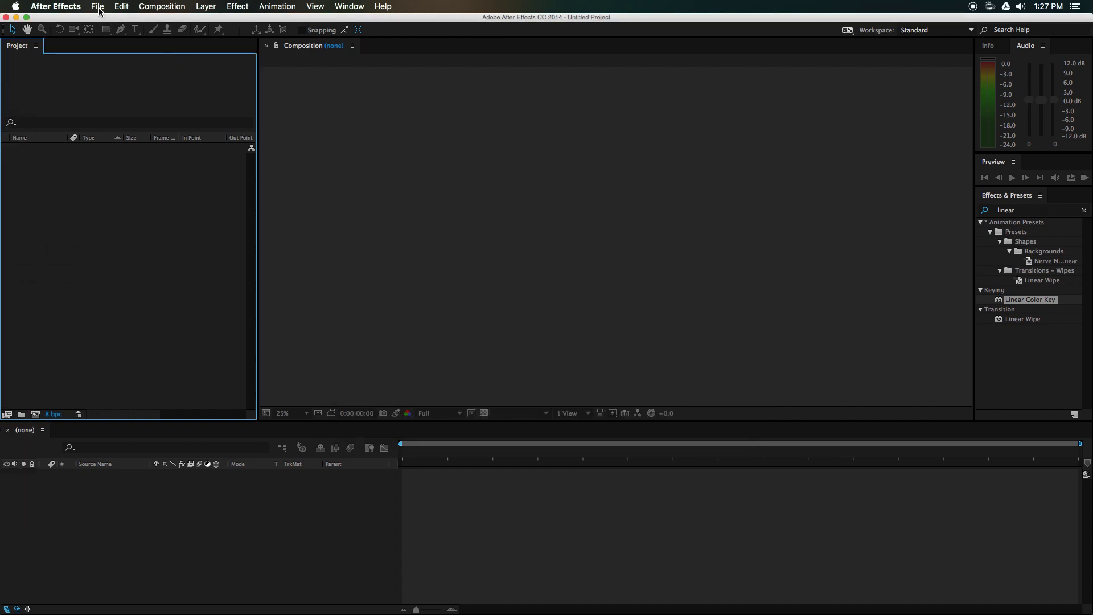
left_click(161, 7)
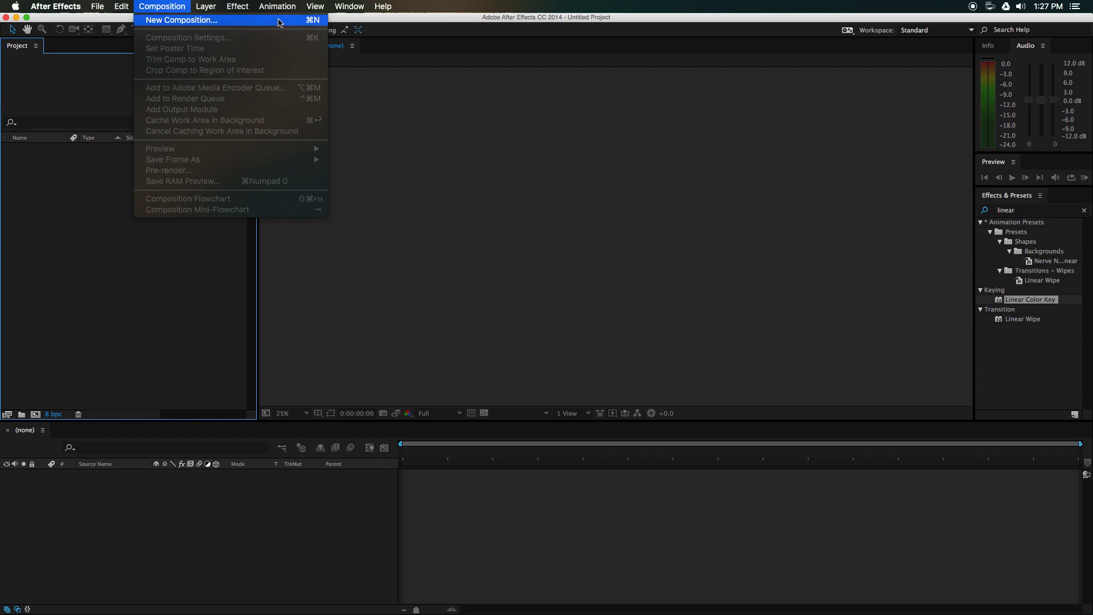
left_click(126, 250)
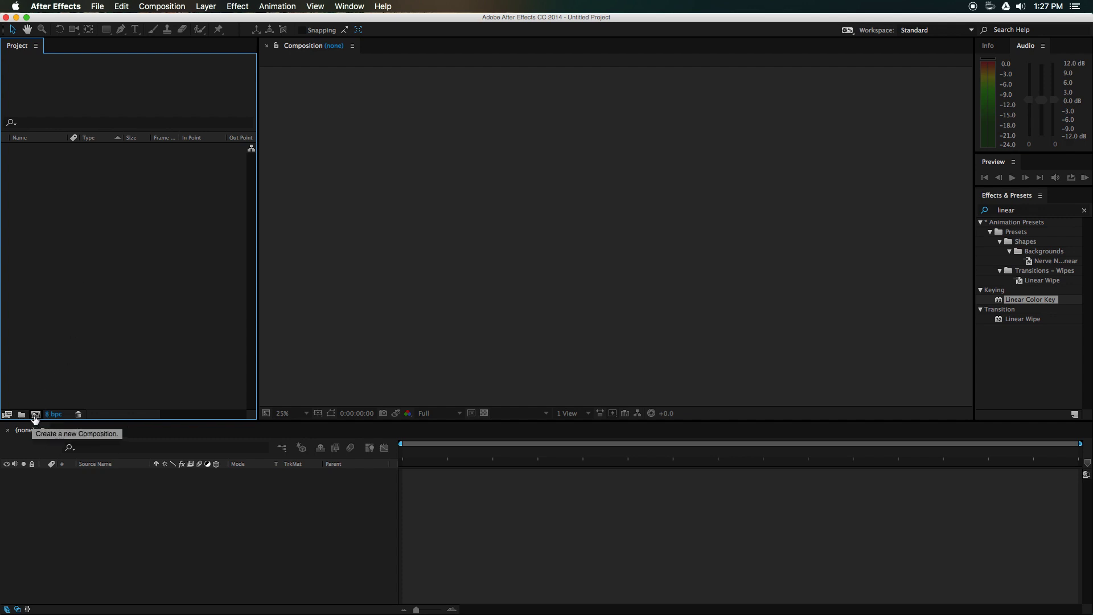
left_click(35, 415)
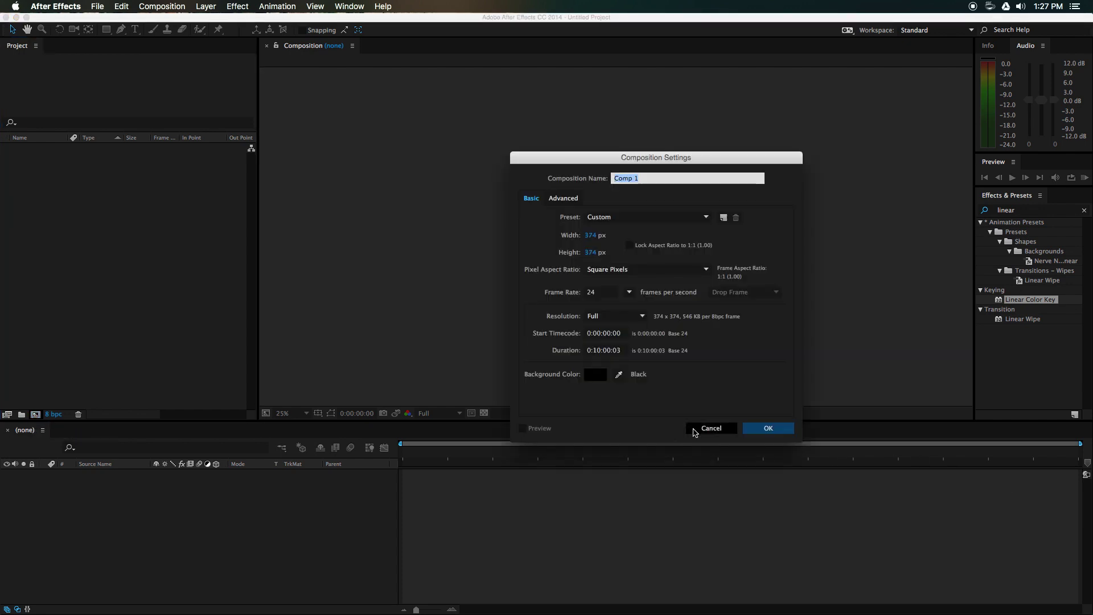
left_click(706, 431)
- Import the clip Carson Minimum Wage Postion.mov from the Assets folder inside the desktop folder 15 Dollar Minimum Wage
left_click_drag(1091, 328, 894, 315)
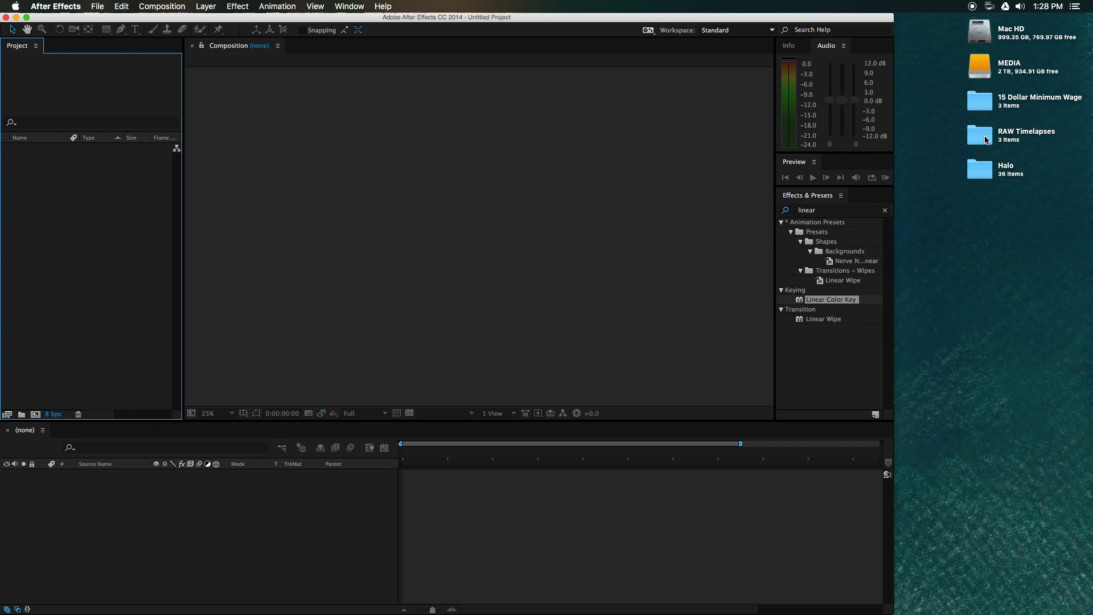
double_click(982, 103)
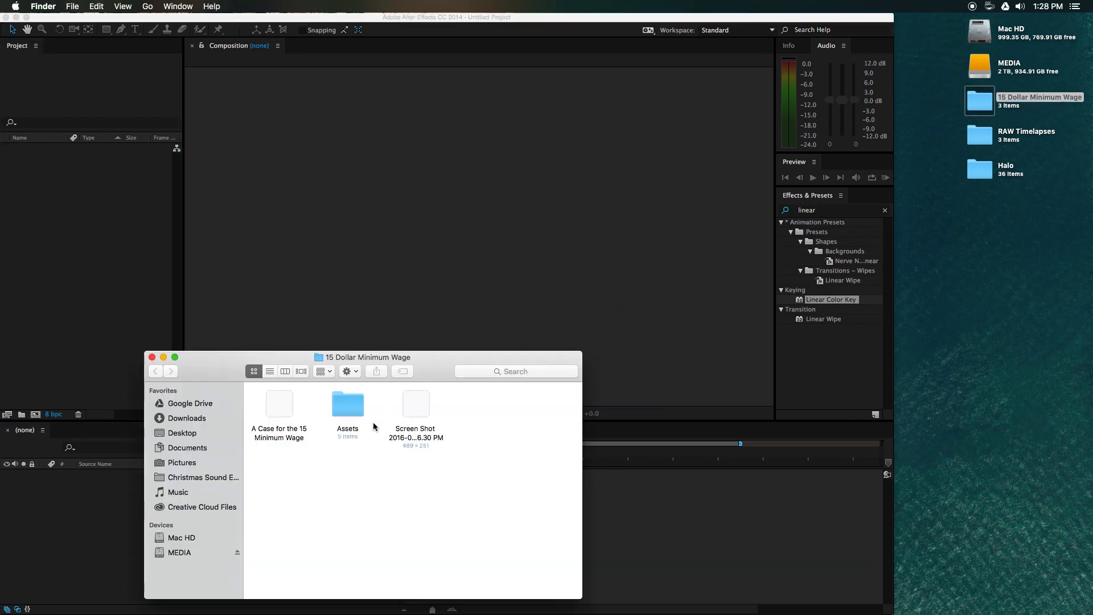
double_click(354, 406)
left_click_drag(426, 363, 1072, 199)
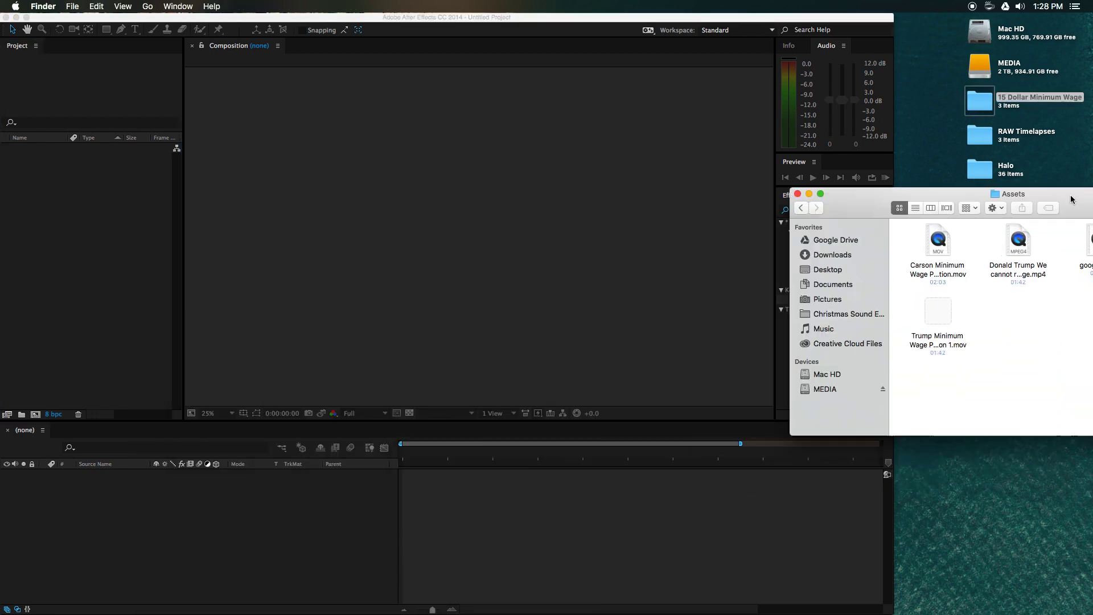
left_click_drag(937, 242, 17, 151)
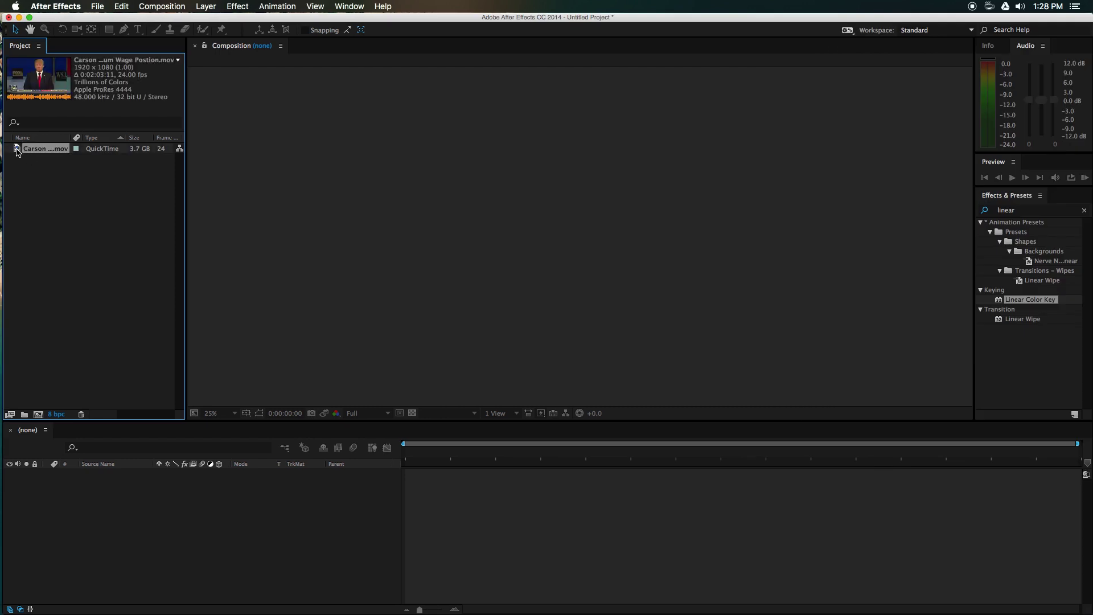
- Preview the imported clip's footage and create a composition from it, viewed at 50%
double_click(17, 151)
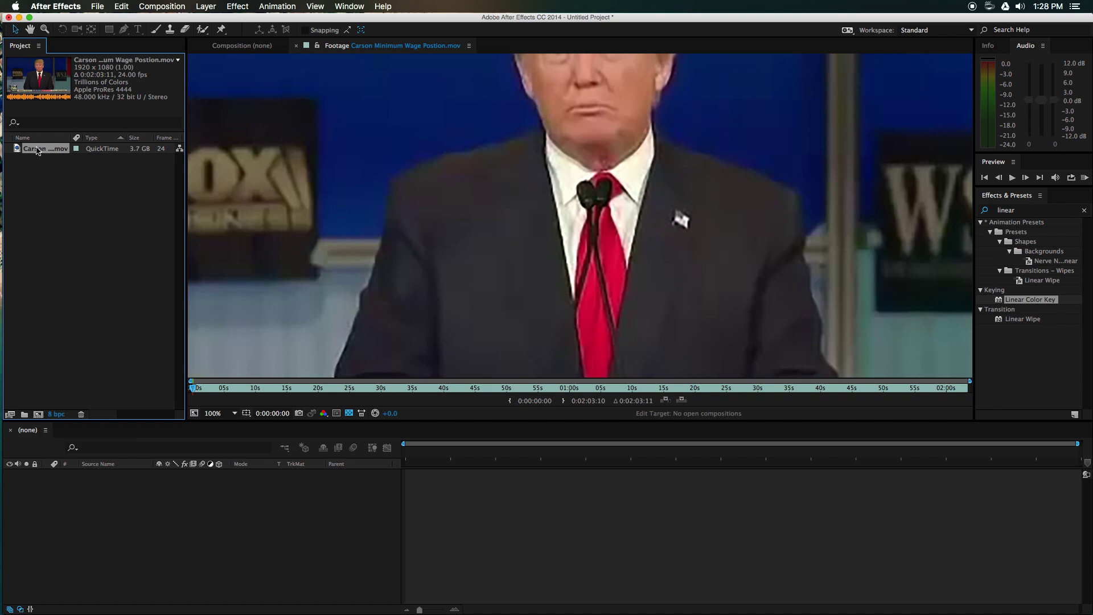
left_click_drag(37, 149, 38, 414)
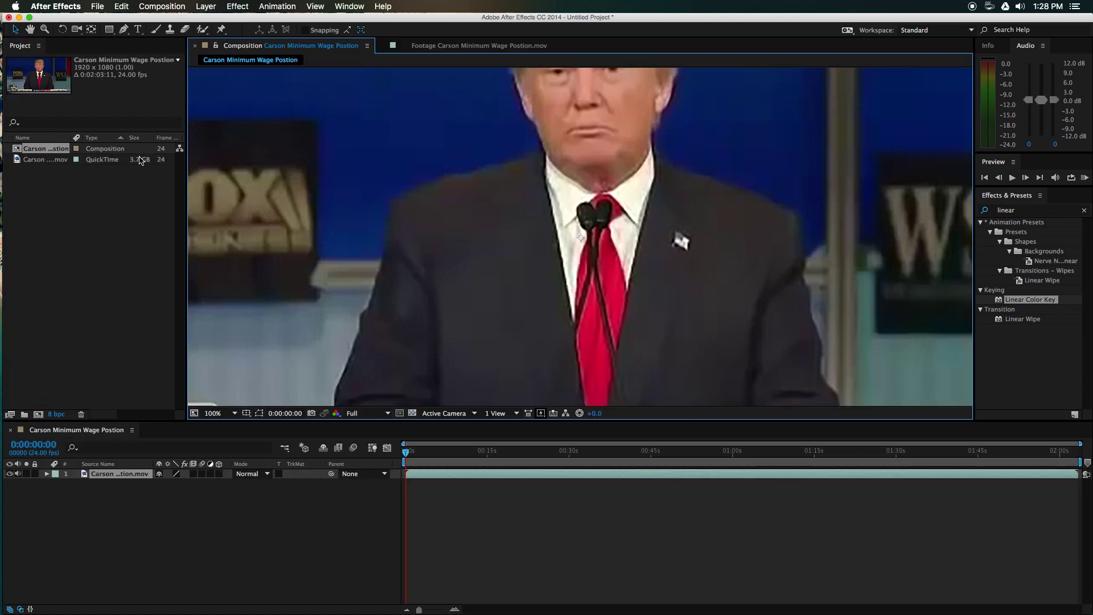
key("comma")
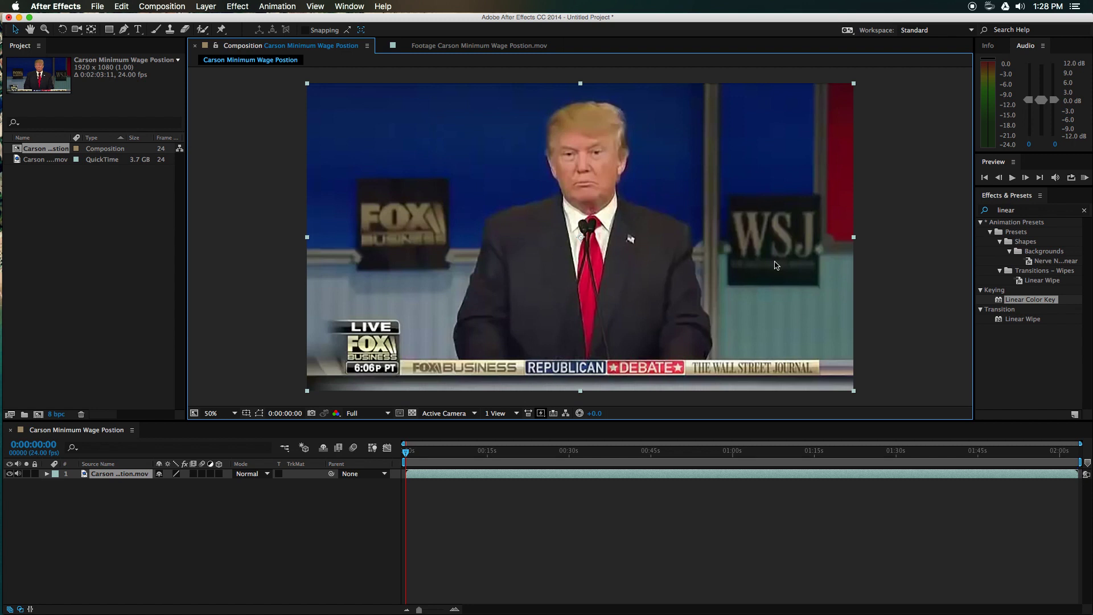
- Delete the composition and its source clip from the project, and fit the application window back to the full screen
double_click(86, 218)
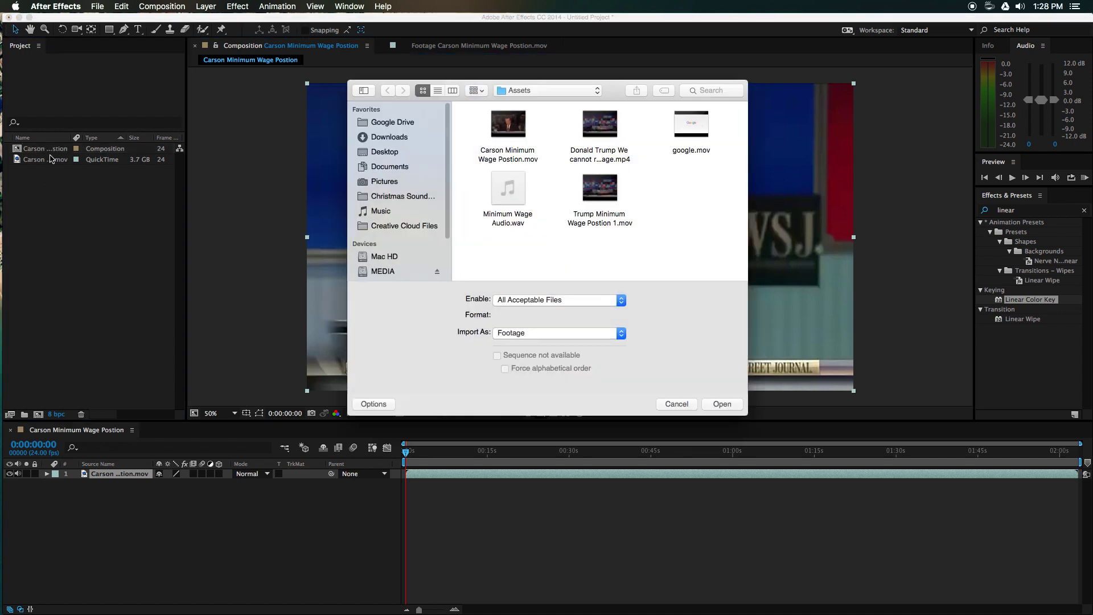
left_click(677, 404)
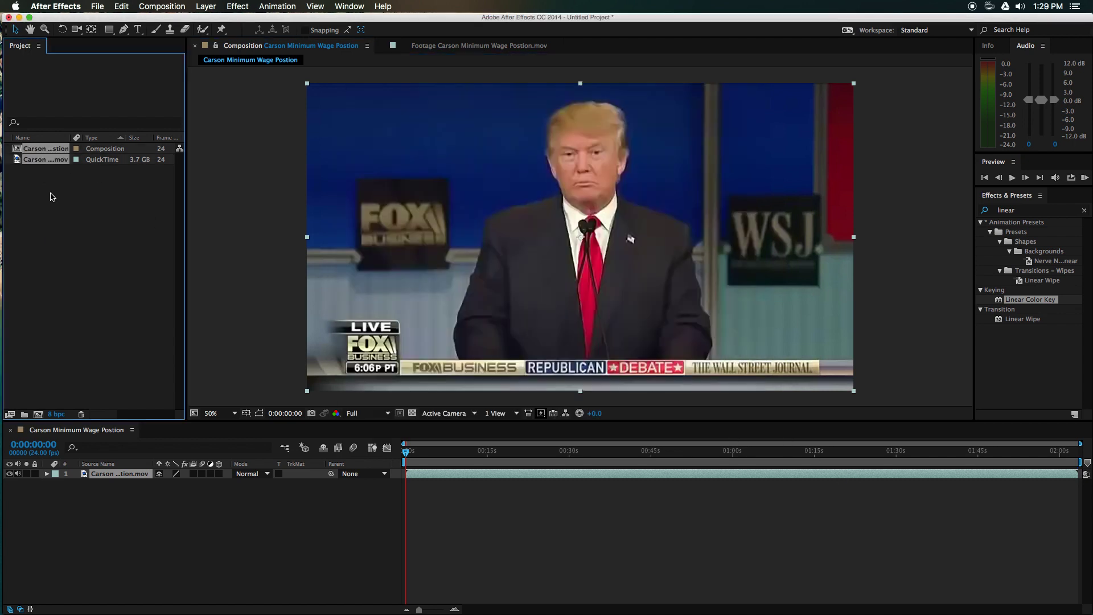
key("Delete")
left_click(657, 335)
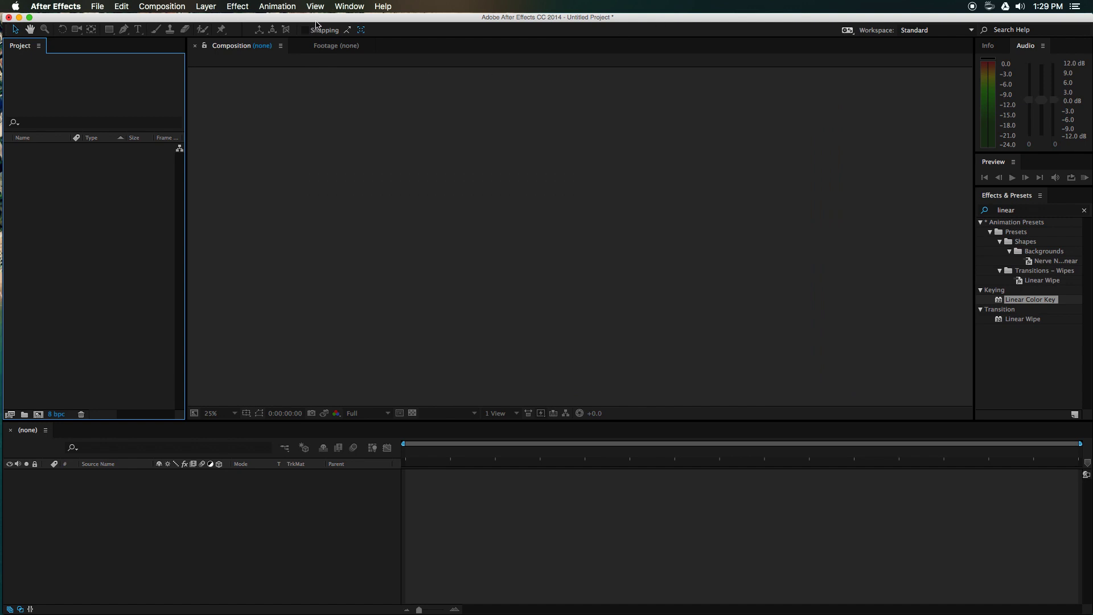
left_click_drag(317, 21, 314, 22)
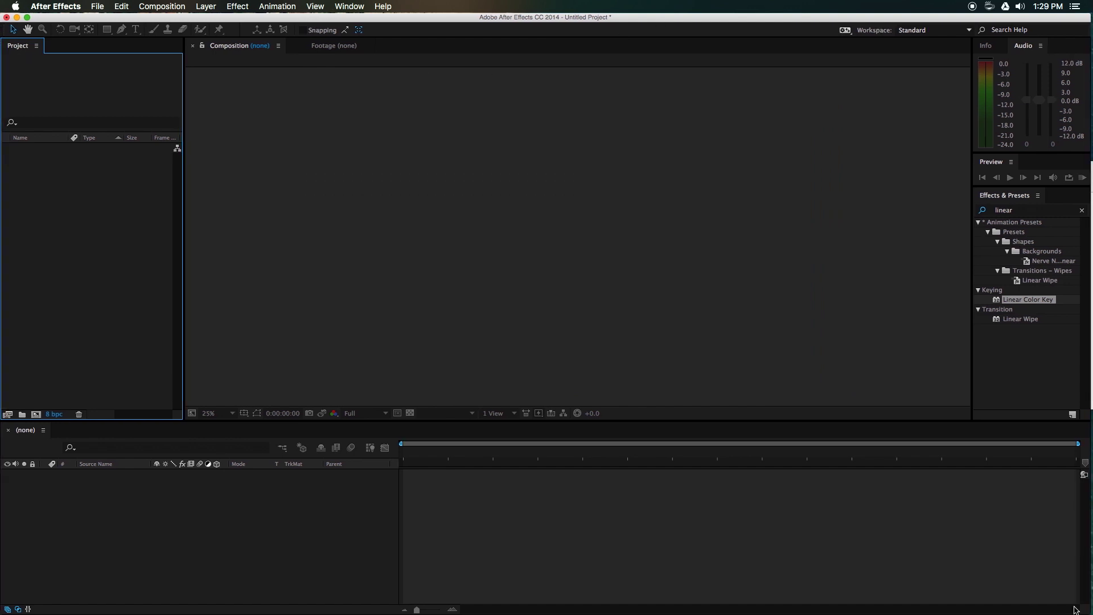
left_click_drag(1088, 608, 1090, 608)
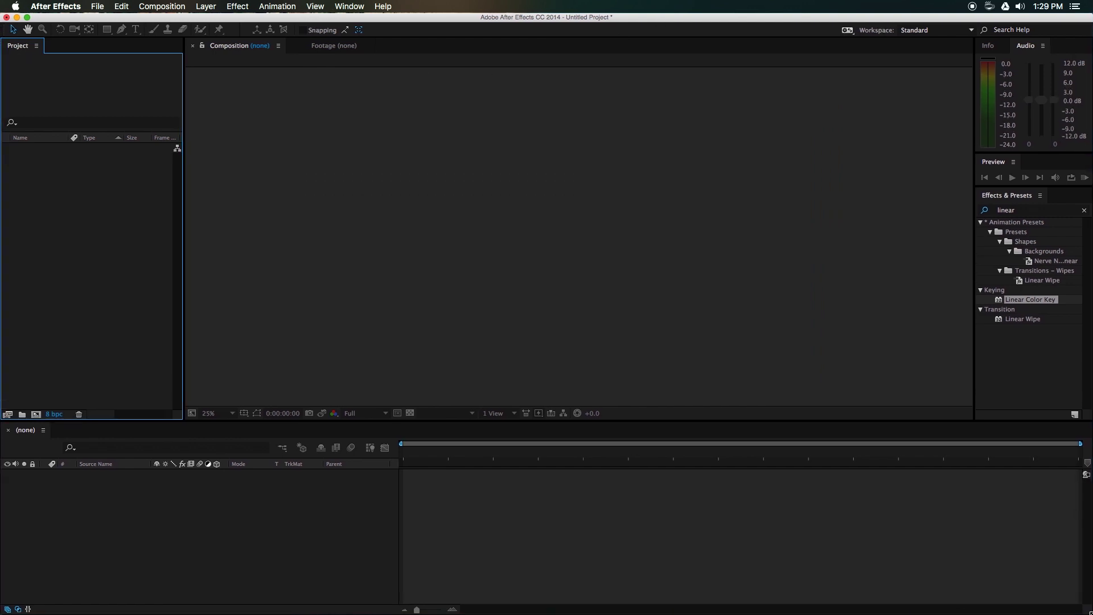
- Start a new composition and set its width to 1920 px and its height to 1080 px
left_click(38, 417)
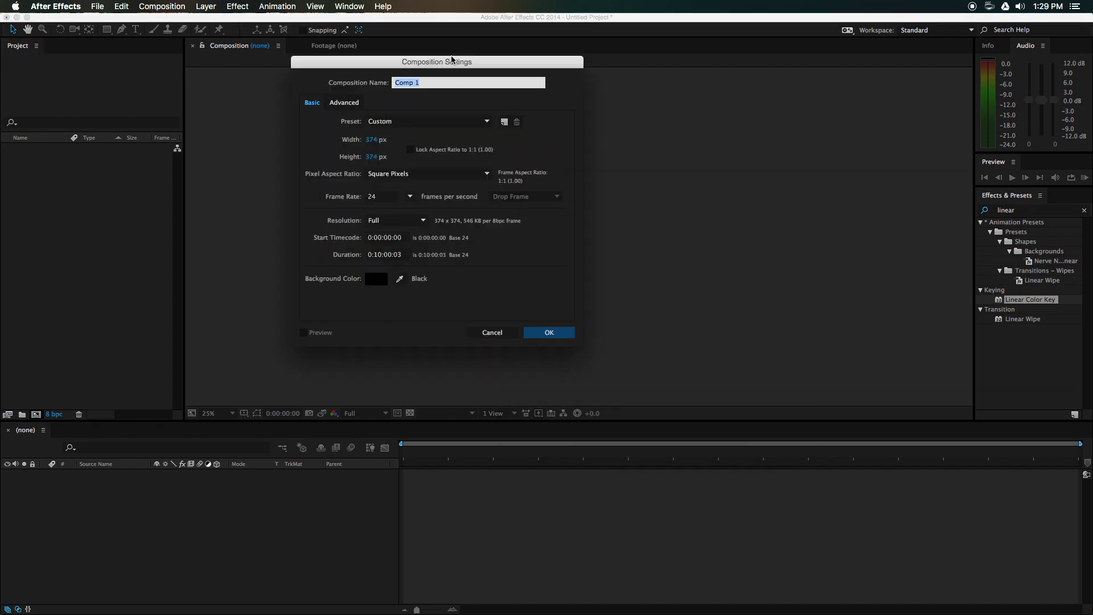
left_click_drag(452, 59, 442, 53)
left_click(442, 117)
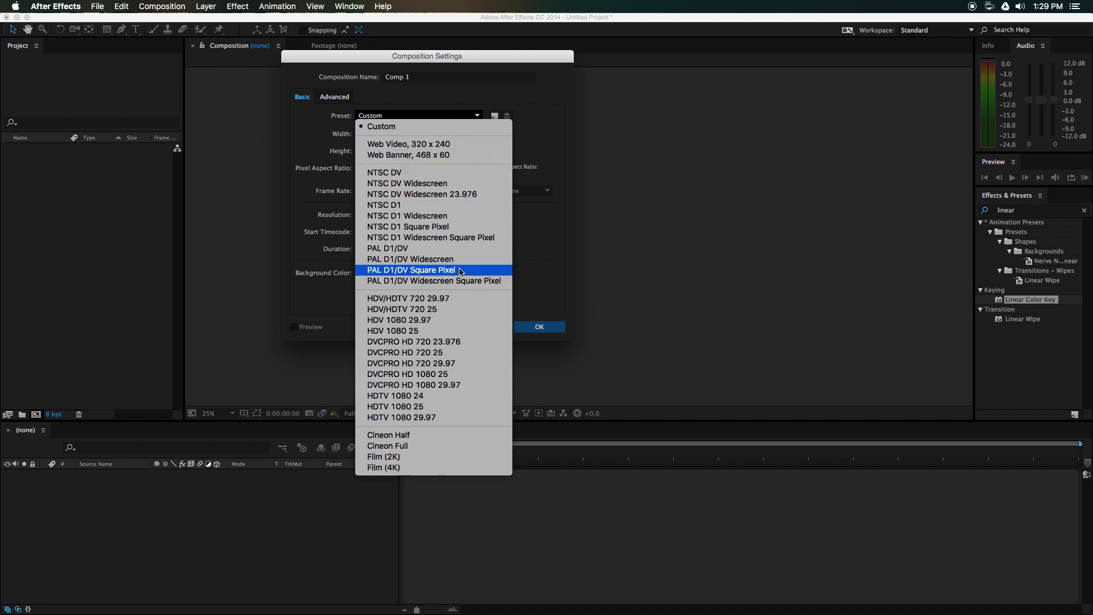
left_click(542, 273)
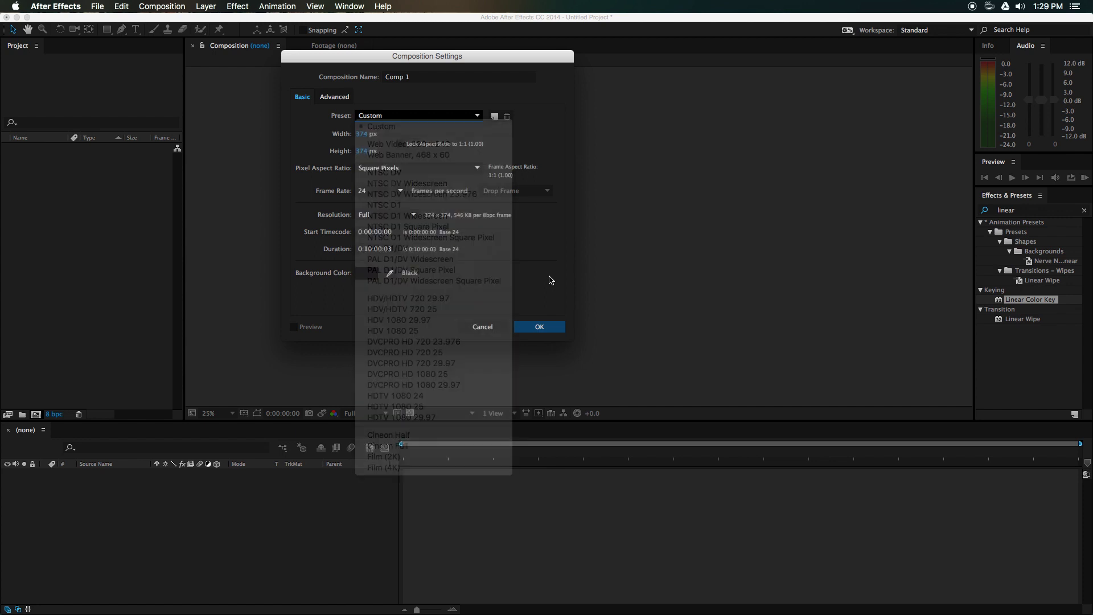
left_click(367, 134)
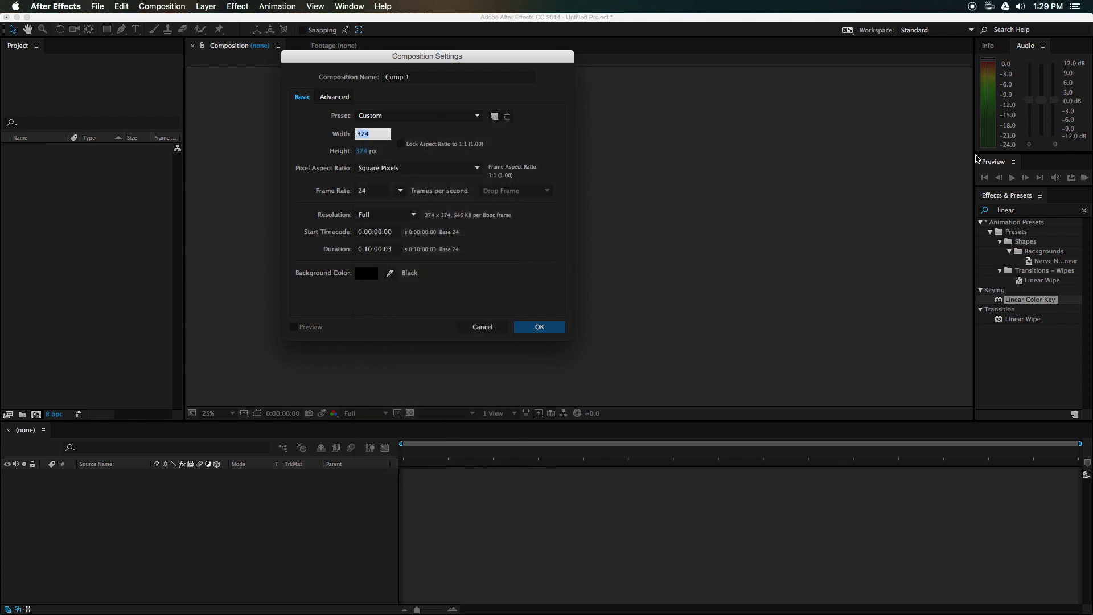
type("1920")
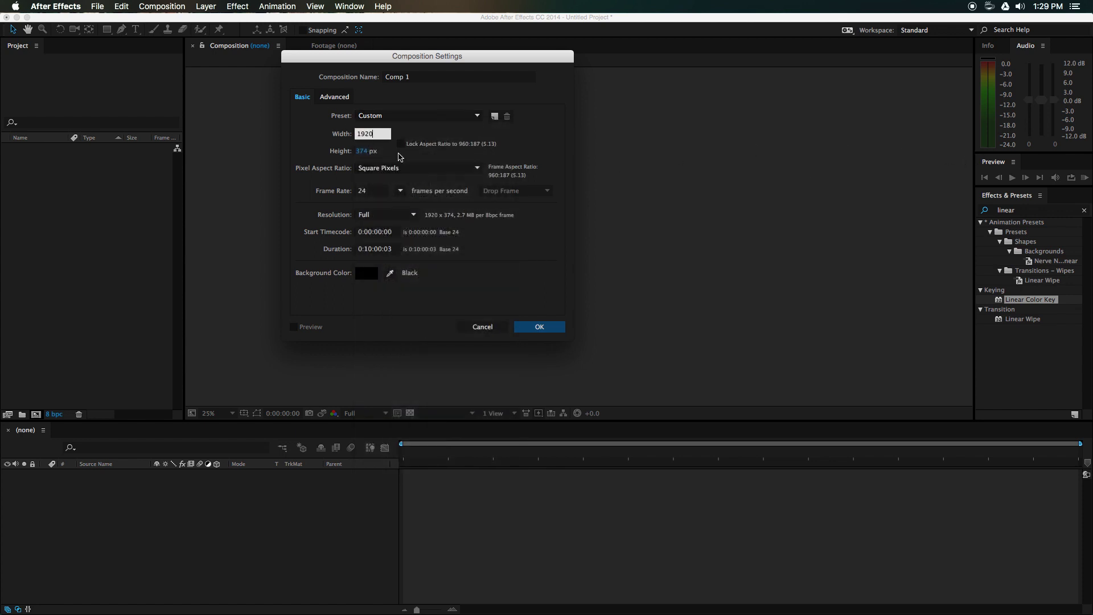
left_click(364, 151)
type("1080")
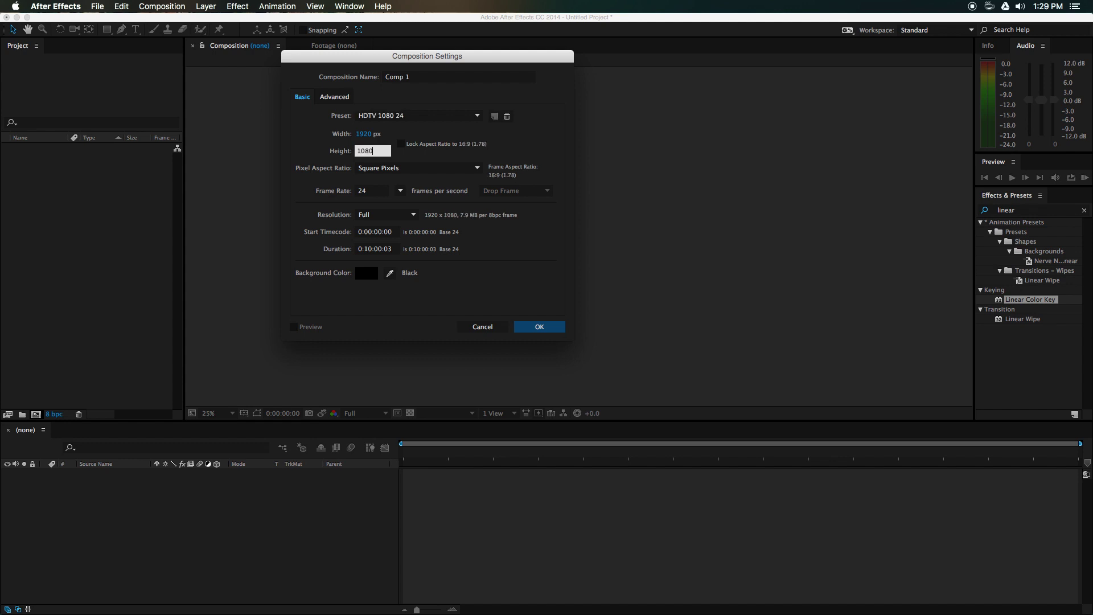
- Keep the frame rate at 24 fps, set the duration to 0:00:15:00, and create the composition as Mouse Compositon
left_click(376, 192)
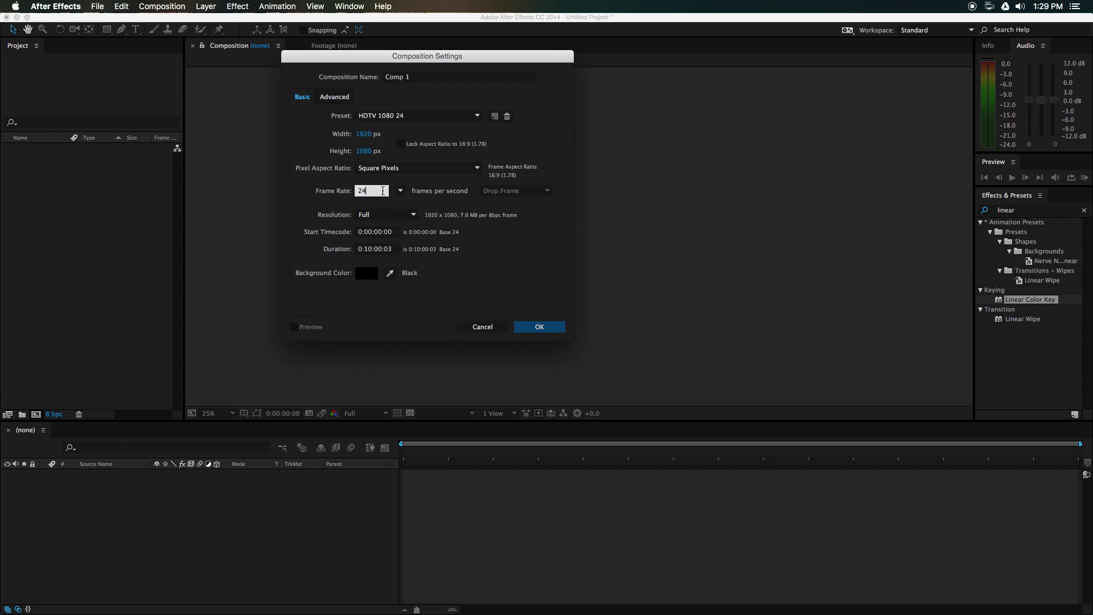
left_click(267, 186)
left_click(364, 192)
left_click(495, 261)
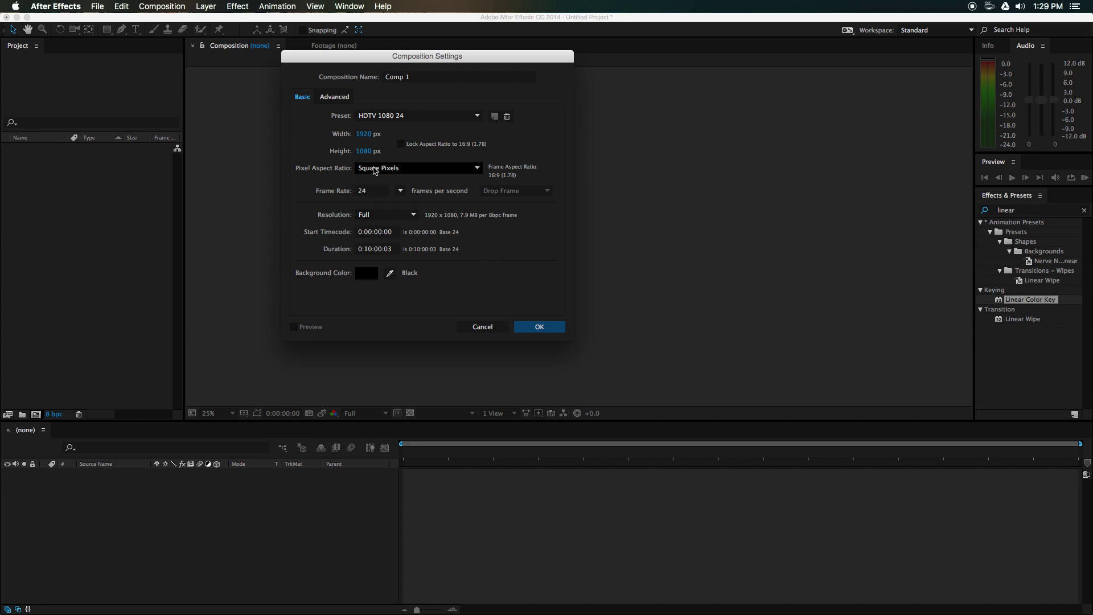
left_click(374, 253)
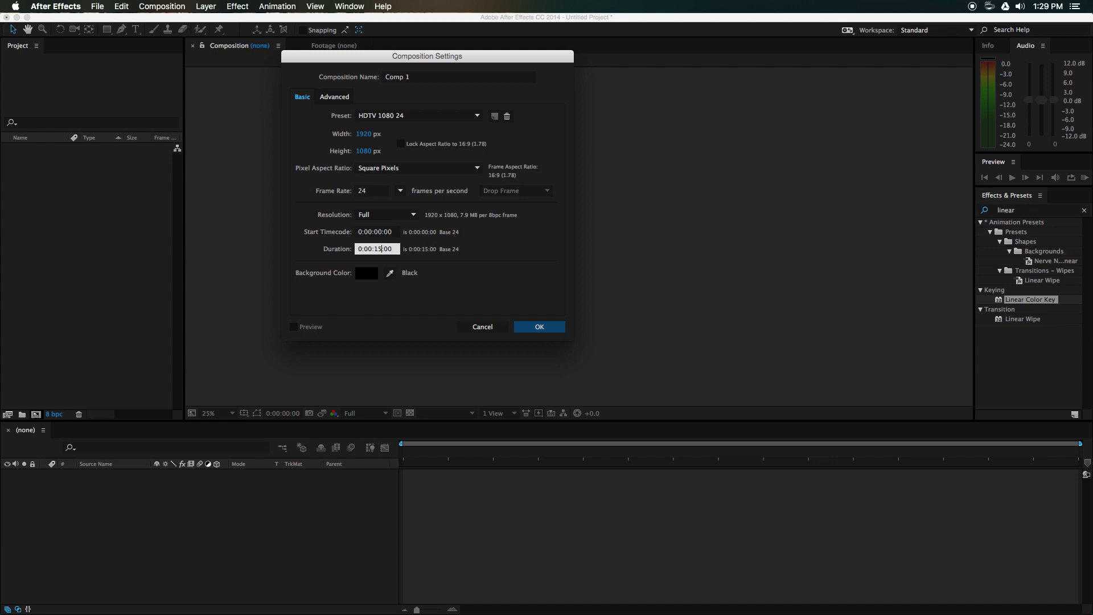
key("Tab")
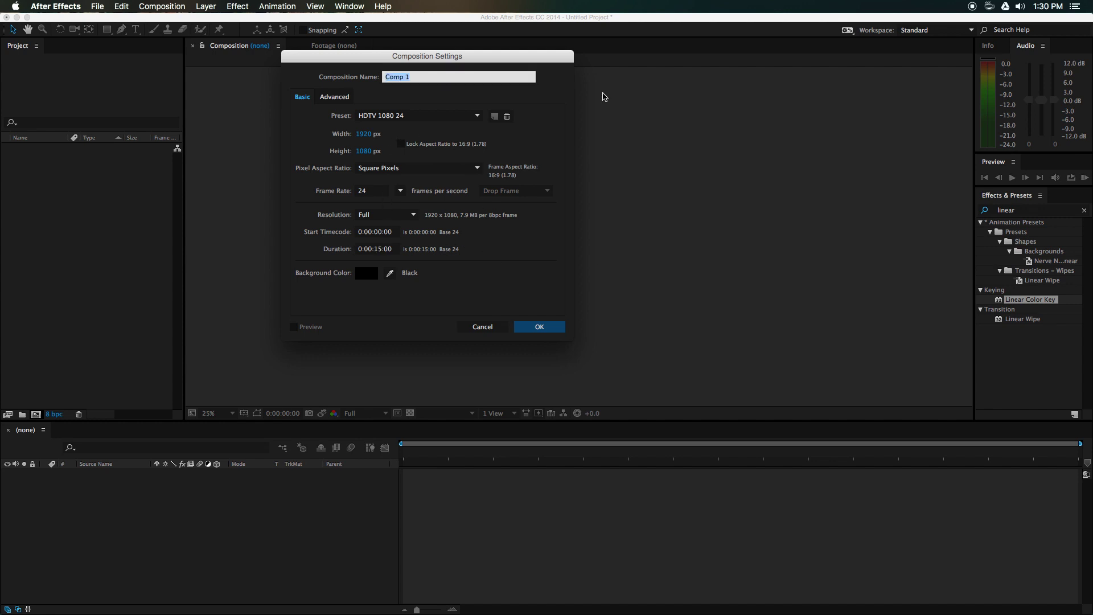
type("Mouse Compositon")
left_click(649, 390)
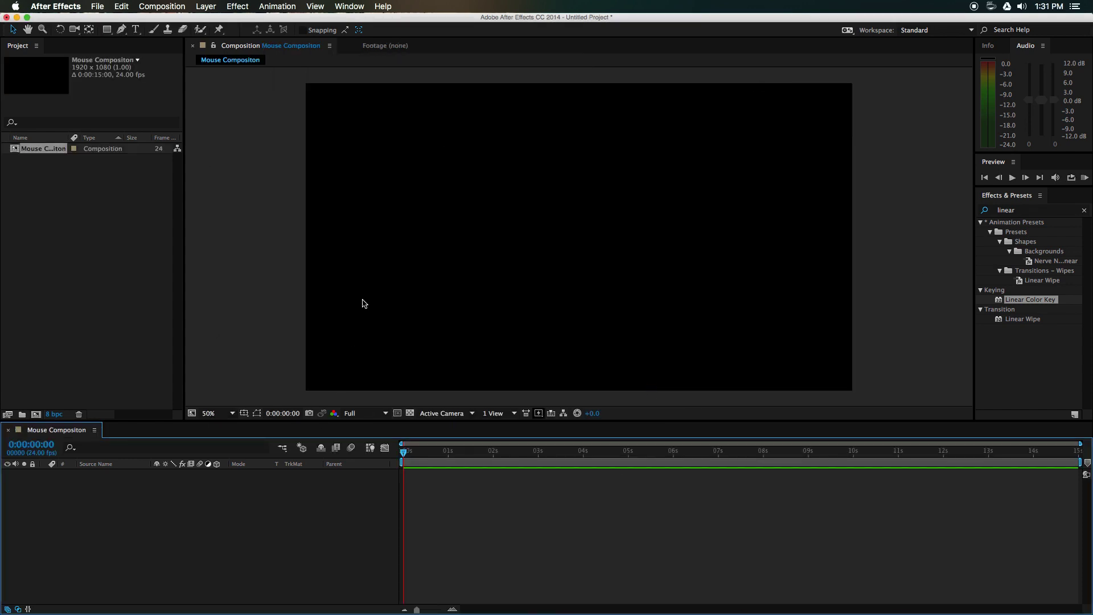
- Zoom the empty composition out and in within the viewer to examine its frame
left_click(405, 127)
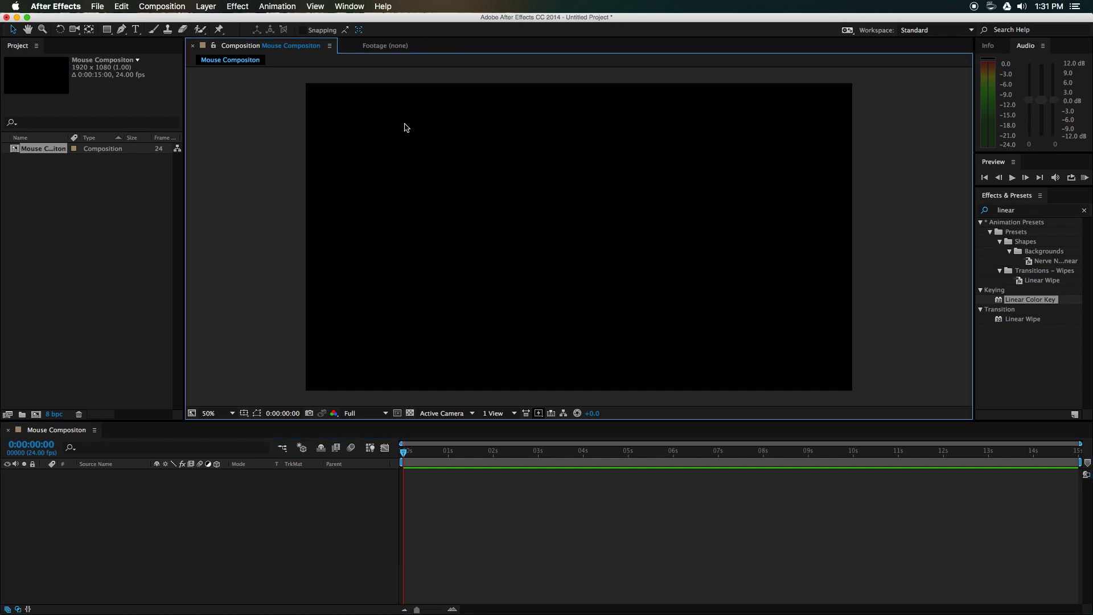
scroll(369, 243, "down", 3)
scroll(370, 243, "up", 3)
scroll(370, 243, "down", 2)
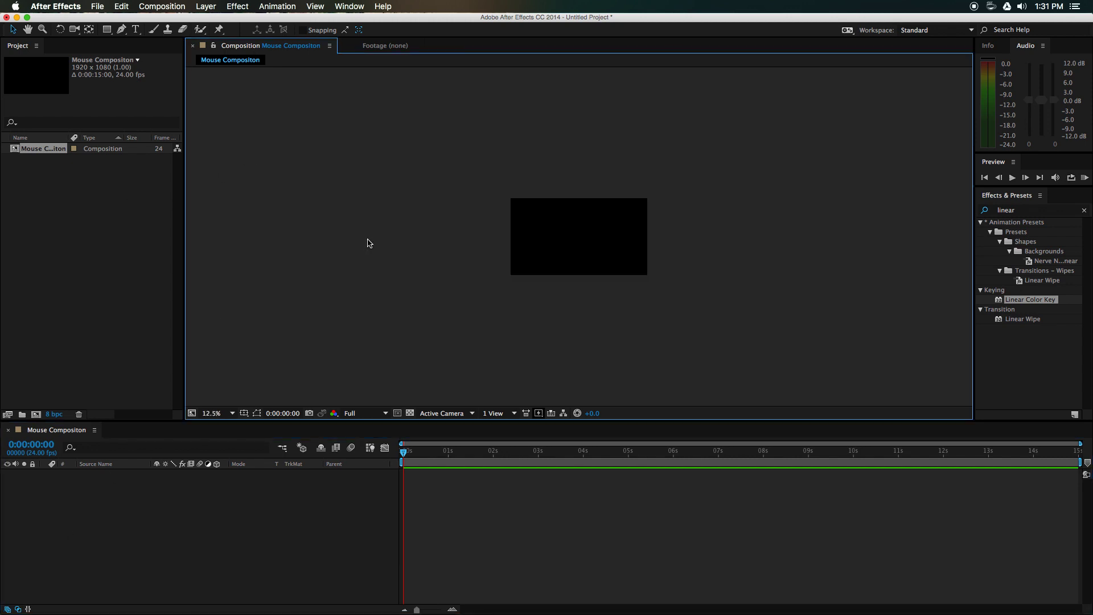
scroll(370, 243, "up", 3)
scroll(370, 243, "down", 3)
scroll(370, 243, "up", 1)
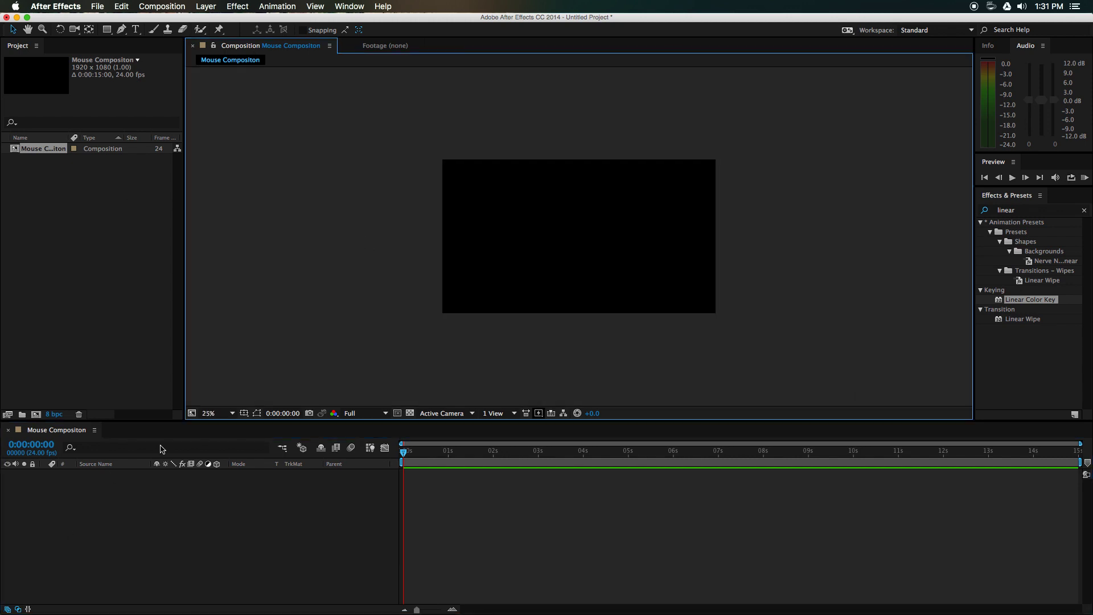
- View the composition at 100% magnification, and fit it to the viewer
left_click(213, 412)
left_click(244, 525)
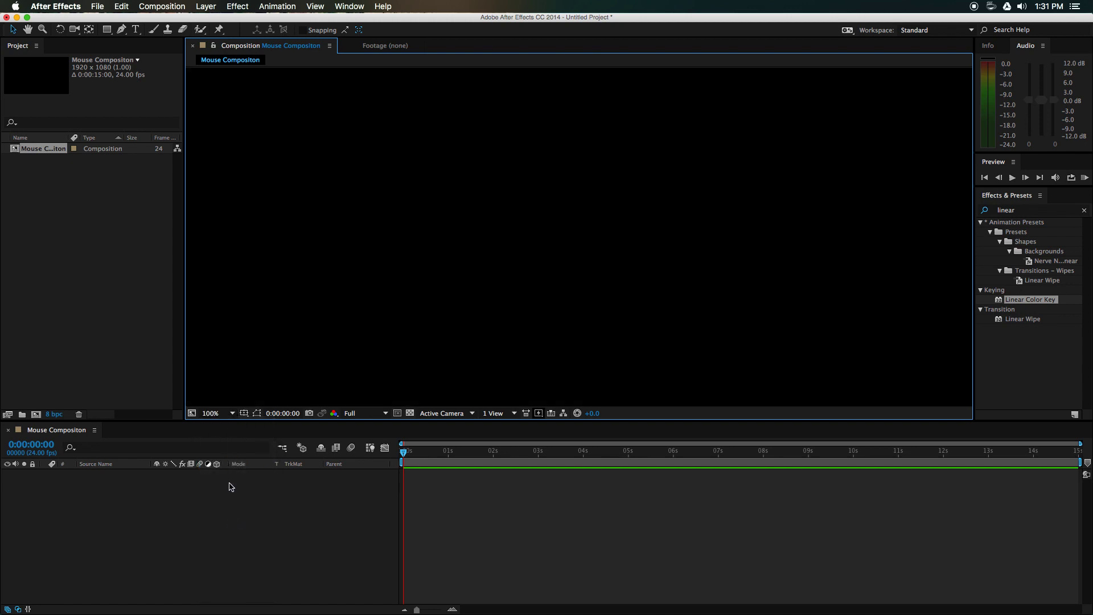
left_click(219, 415)
left_click(255, 523)
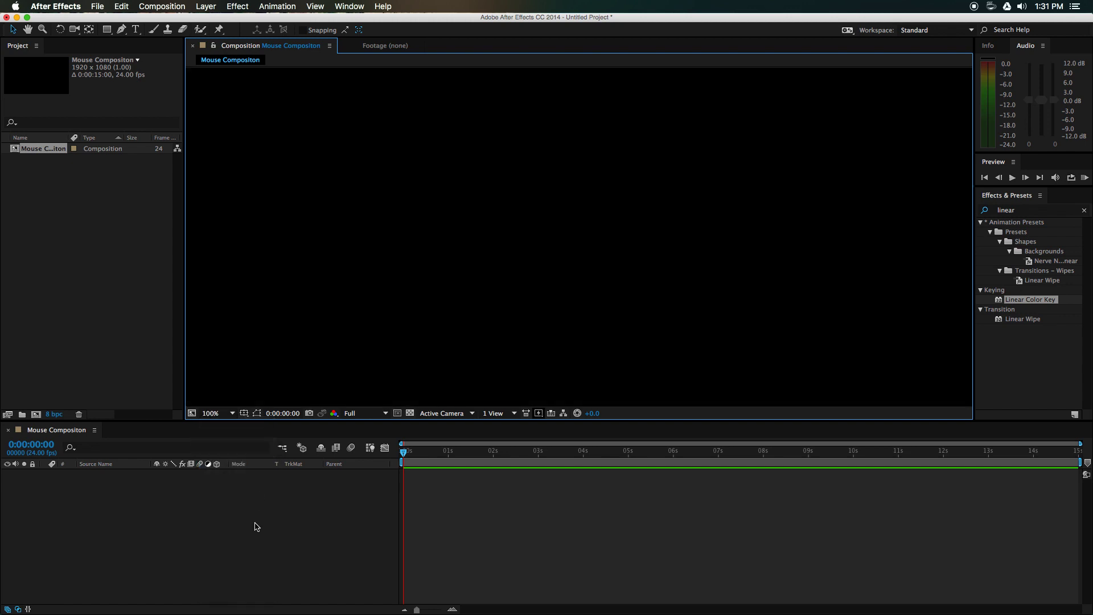
left_click(216, 414)
left_click(244, 522)
left_click(222, 417)
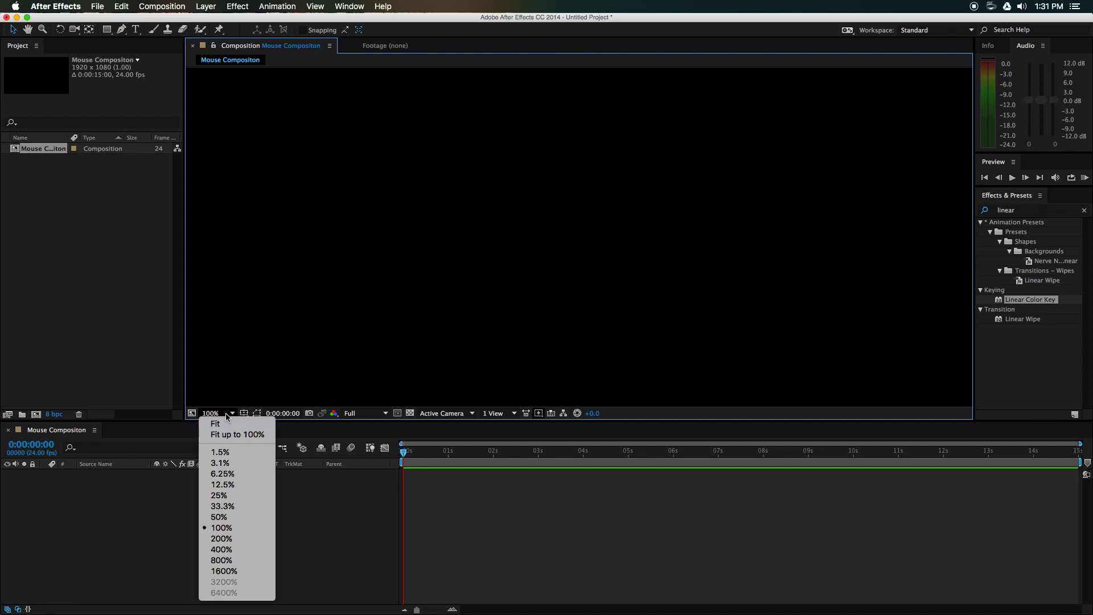
left_click(228, 425)
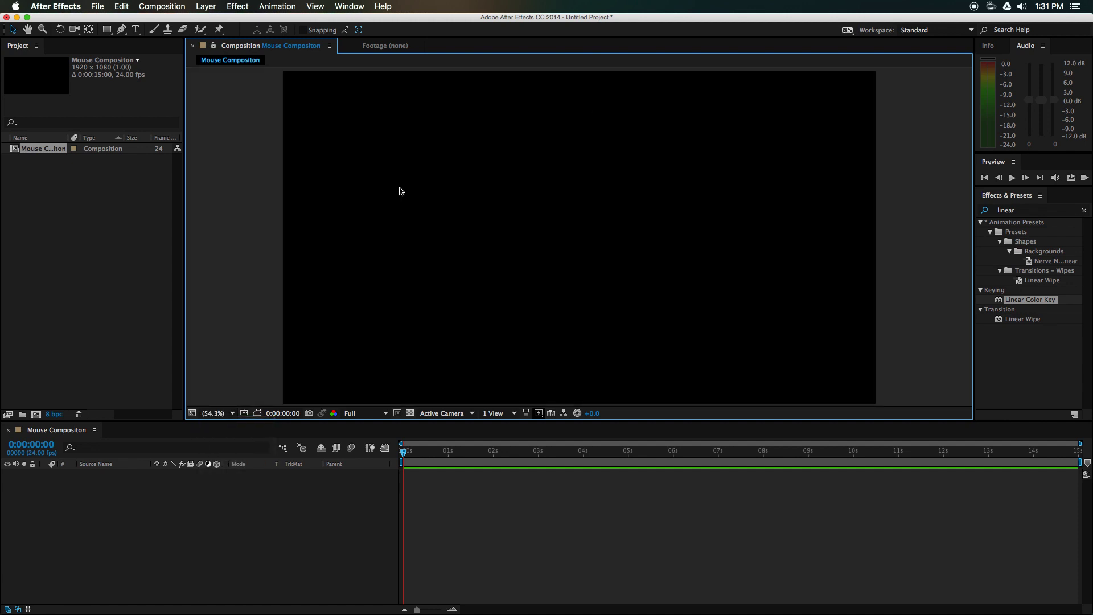
- Set the preview resolution to Third and the composition magnification to 50%
left_click(358, 420)
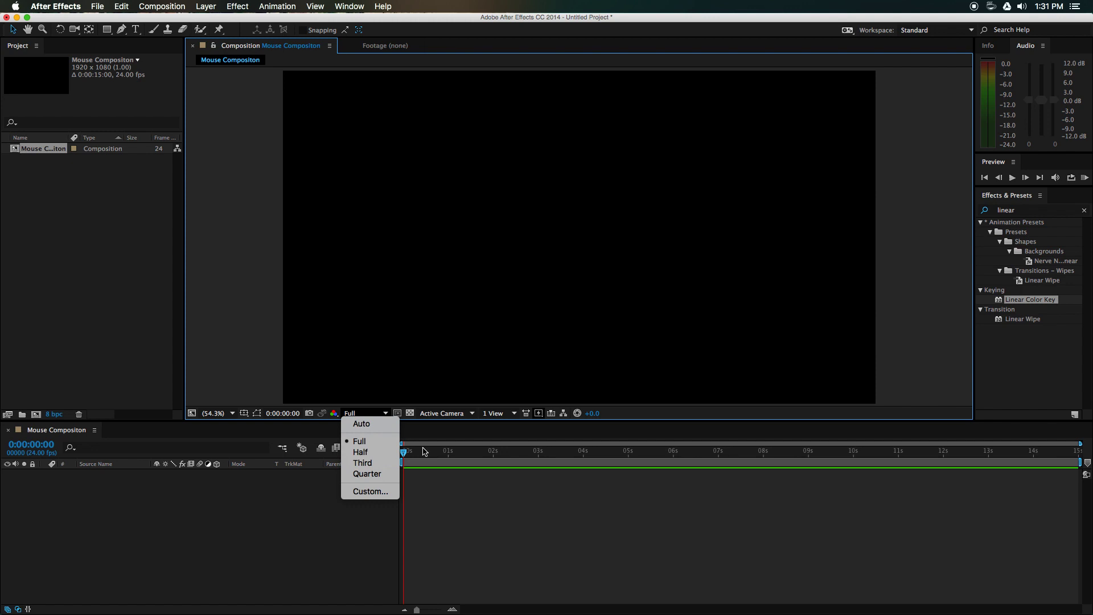
left_click(375, 463)
left_click(366, 415)
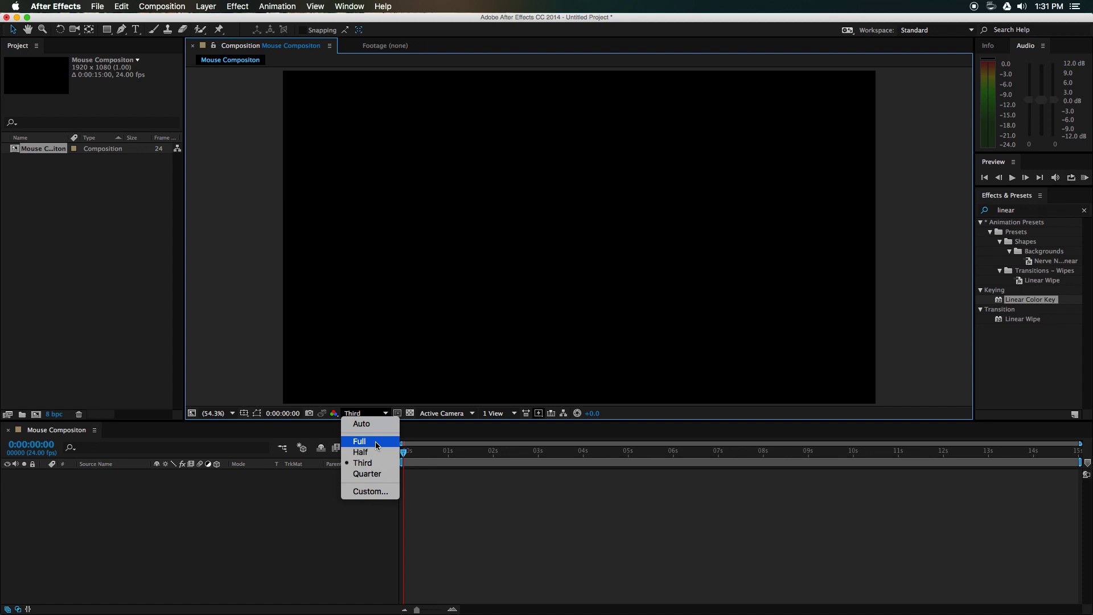
left_click(257, 216)
scroll(283, 215, "down", 1)
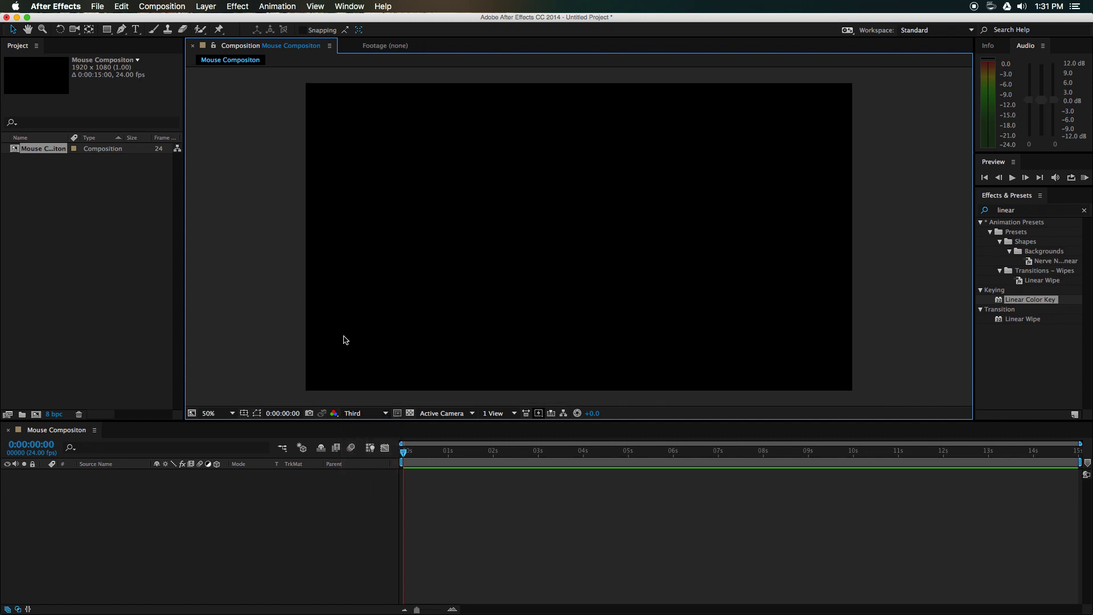
- Try the Quarter preview resolution and settle on Half for the composition
left_click(371, 412)
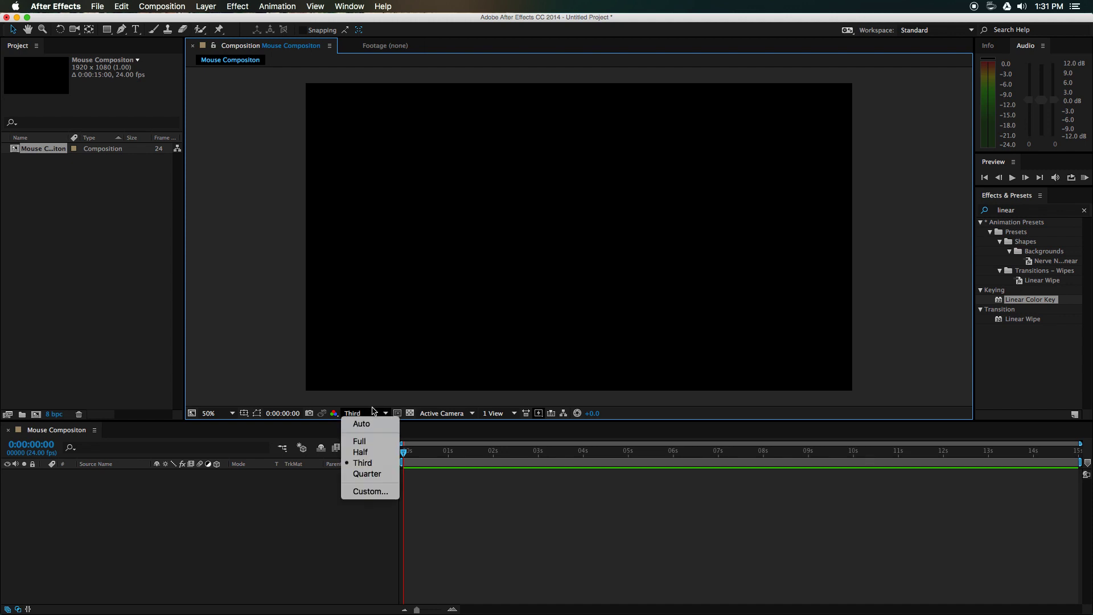
left_click(368, 474)
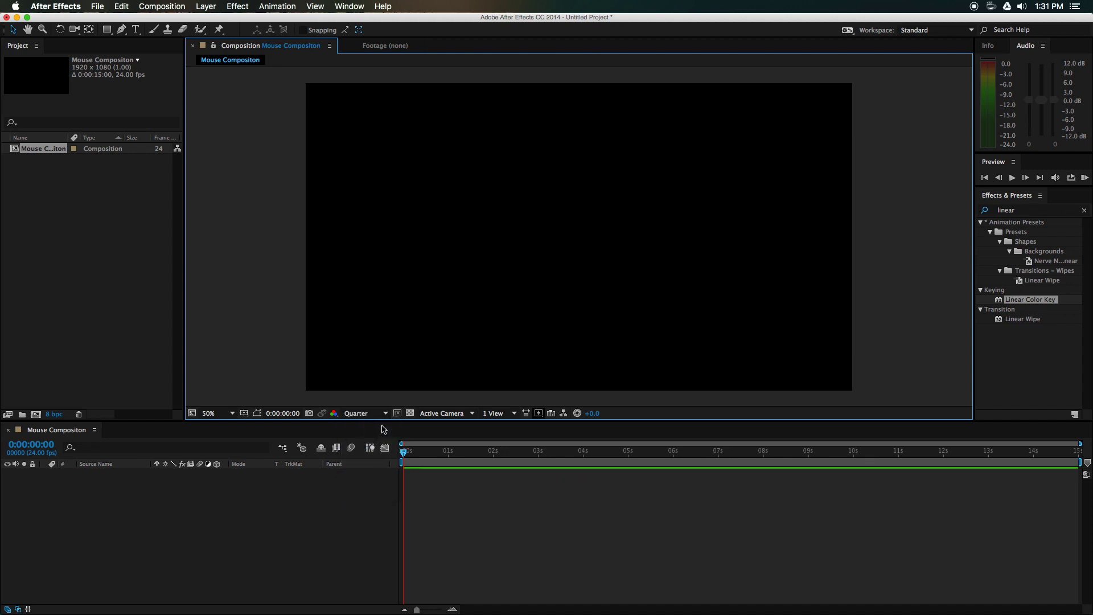
left_click(369, 414)
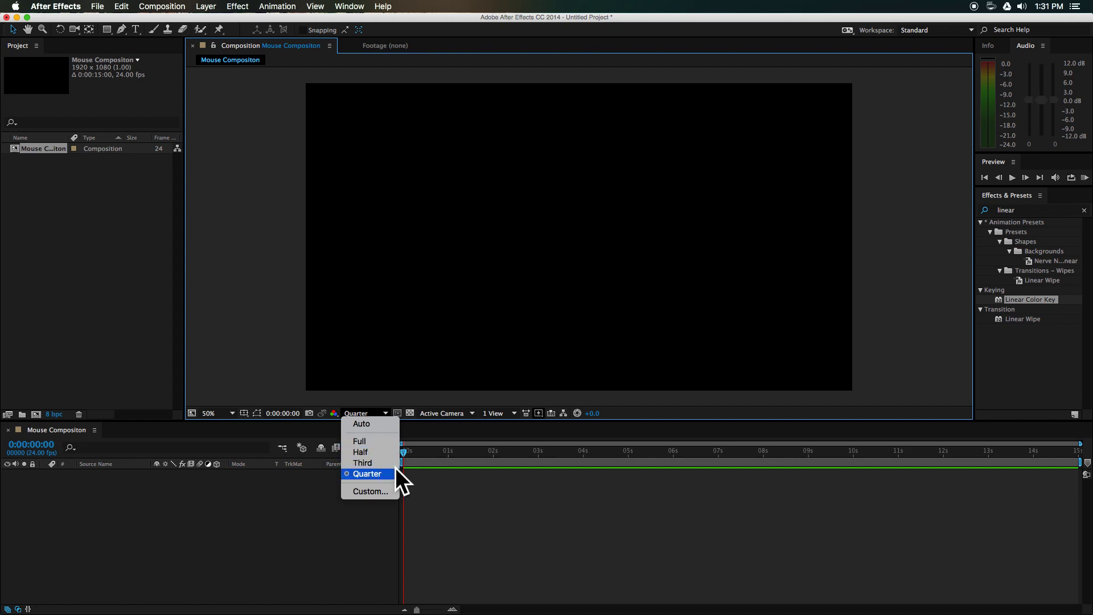
left_click(369, 452)
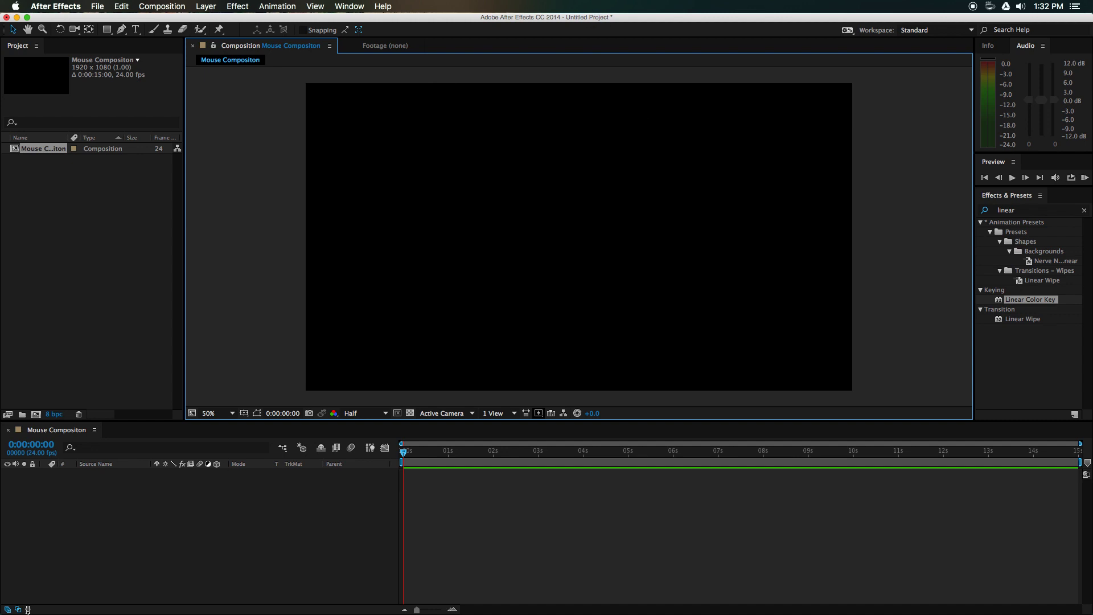
- Add a new solid layer in black (000000) named Background to Mouse Compositon
left_click(367, 537)
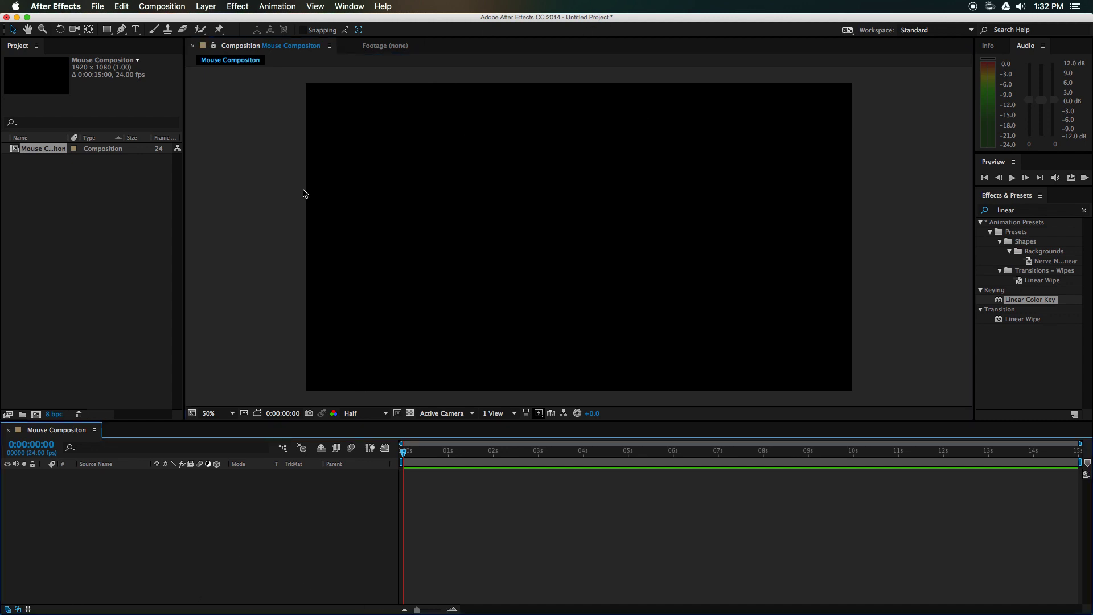
left_click(210, 8)
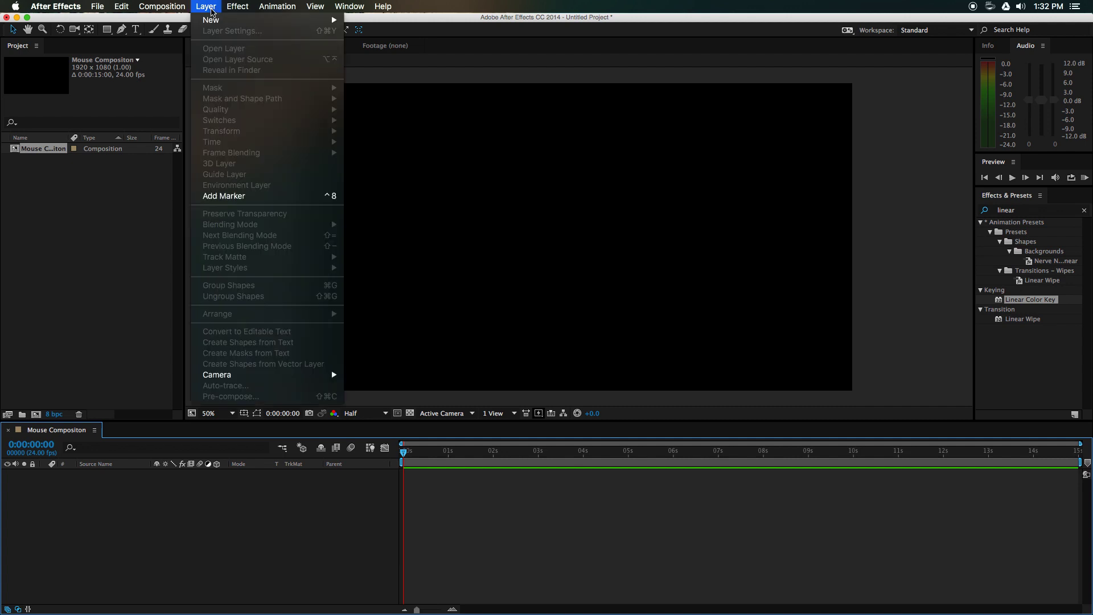
mouse_move(216, 21)
left_click(438, 32)
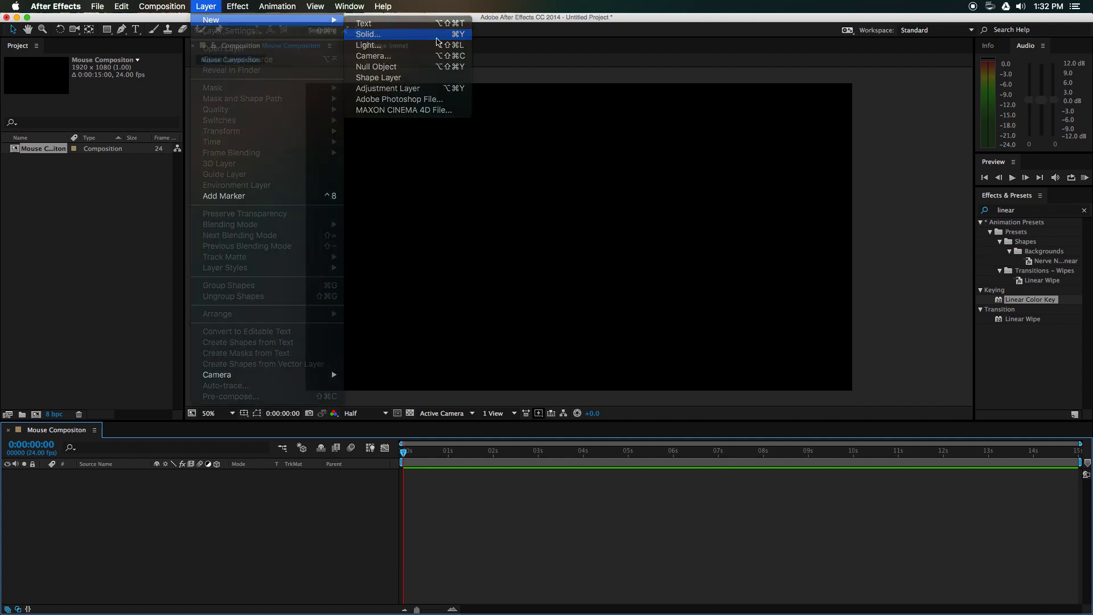
left_click(197, 282)
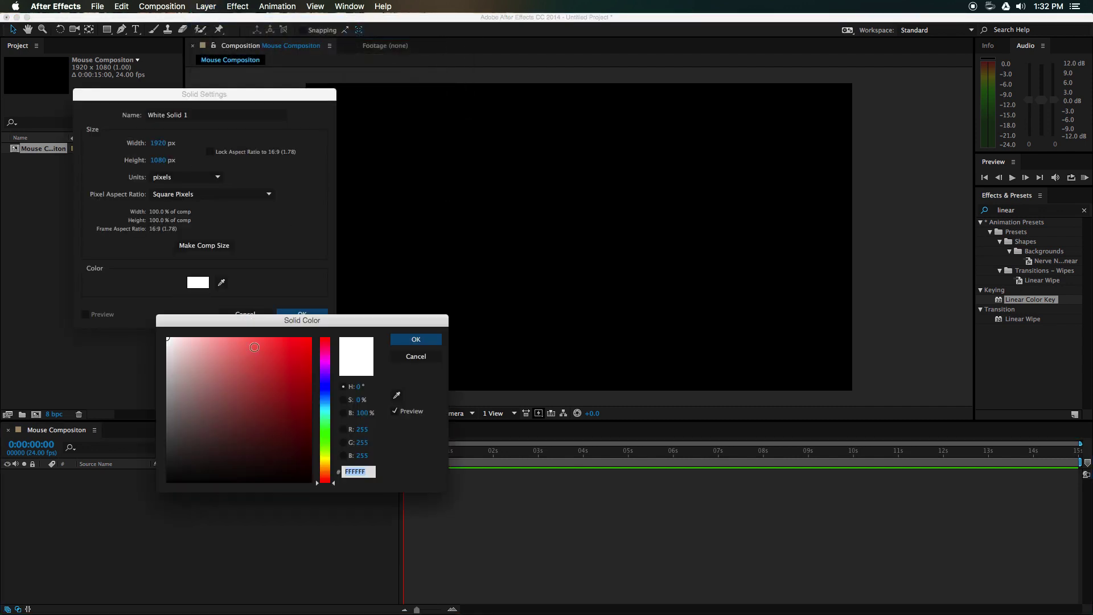
left_click(303, 357)
left_click_drag(306, 321, 350, 359)
left_click(365, 377)
left_click_drag(323, 407, 387, 536)
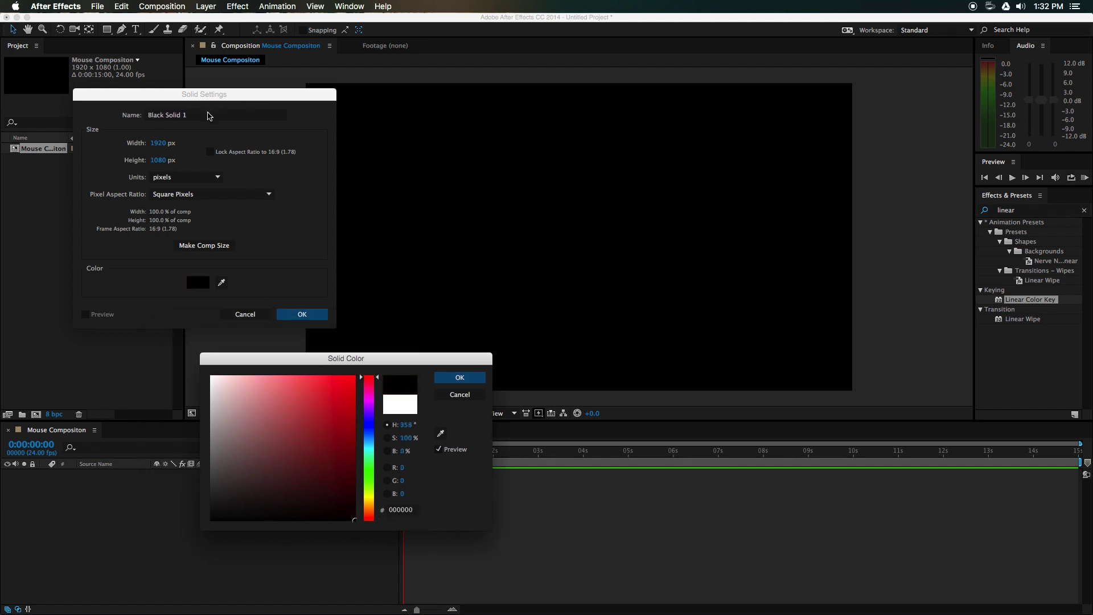
key("Return")
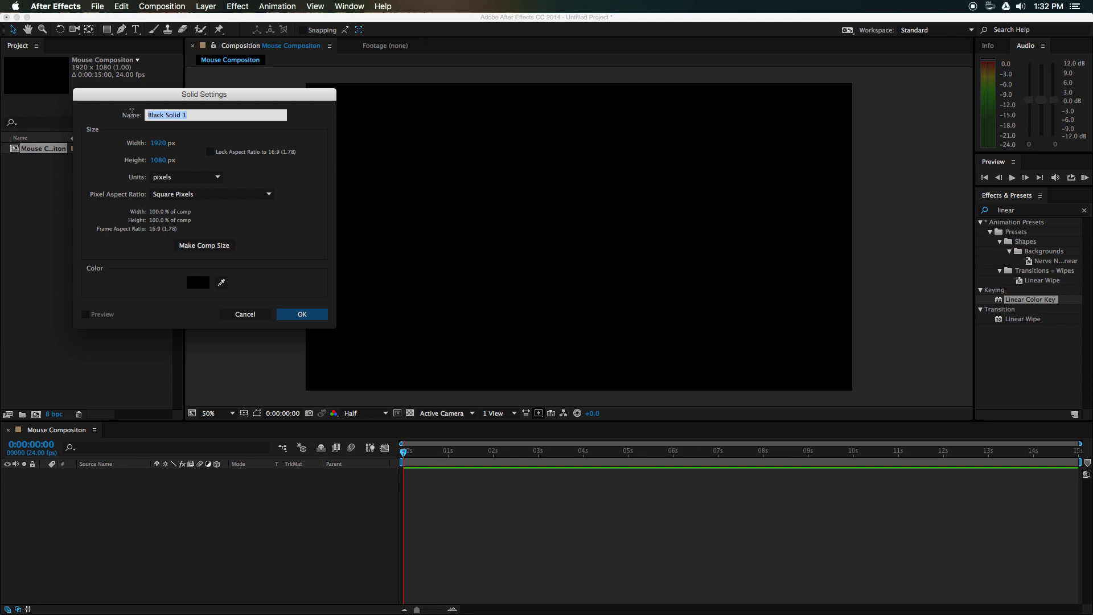
type("Background")
key("Return")
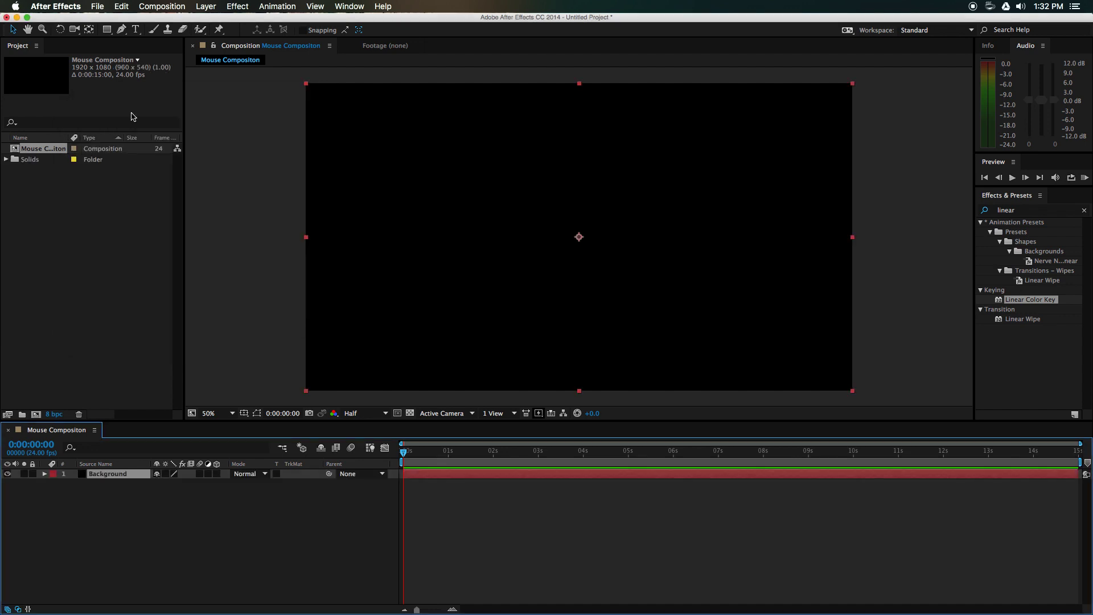
- Apply the Gradient Ramp effect to the Background layer
left_click(165, 515)
left_click(106, 476)
left_click(235, 7)
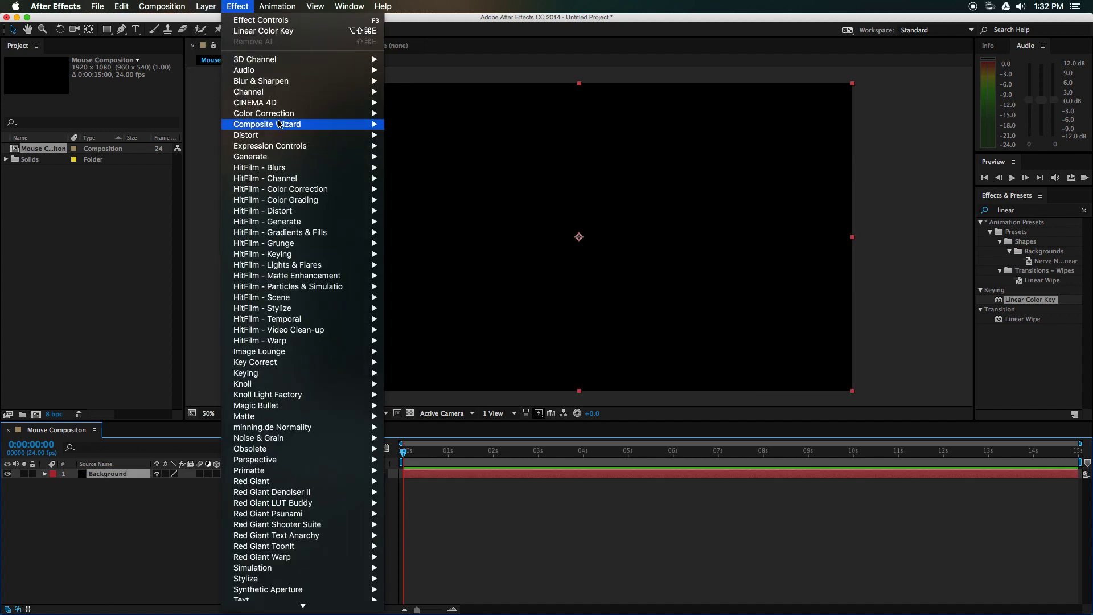
mouse_move(288, 166)
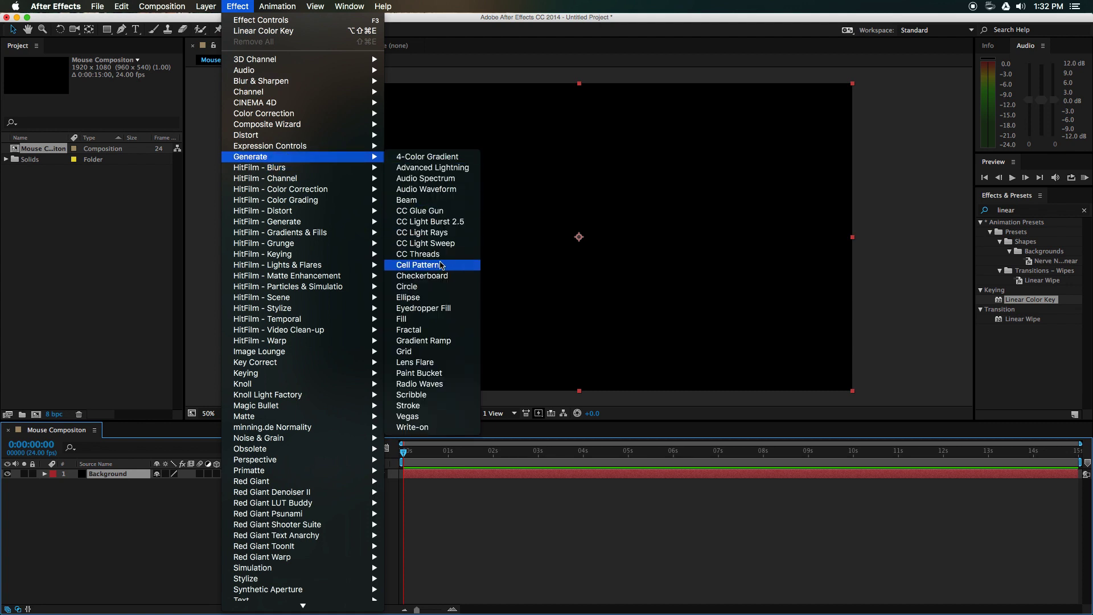
left_click(439, 341)
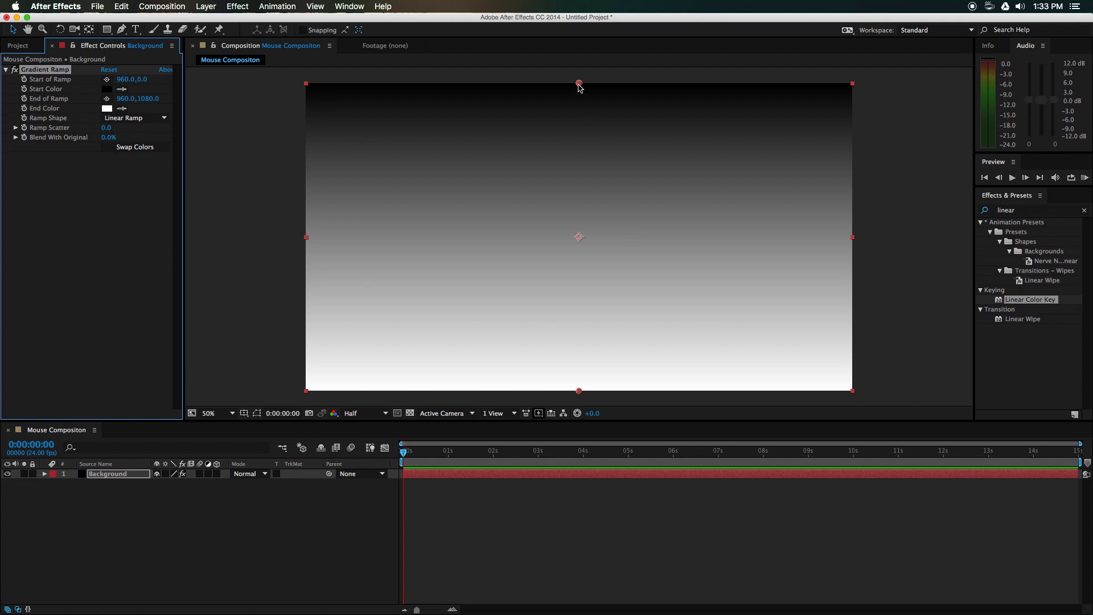
- Try moving the gradient's start point slightly above the frame directly in the composition view
left_click_drag(579, 84, 581, 78)
left_click_drag(586, 78, 667, 73)
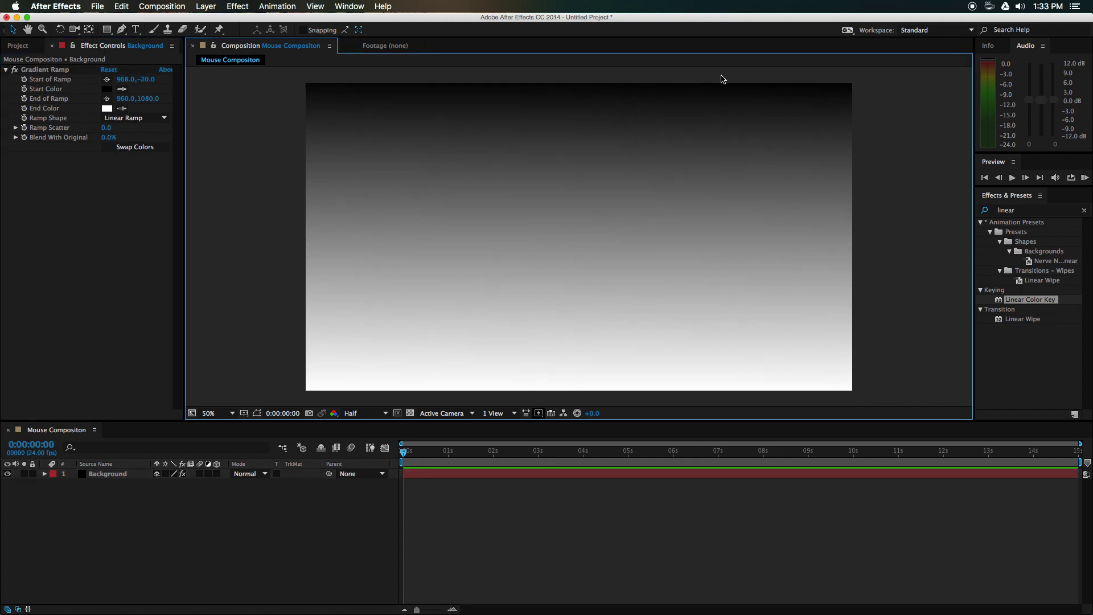
double_click(610, 115)
left_click(287, 48)
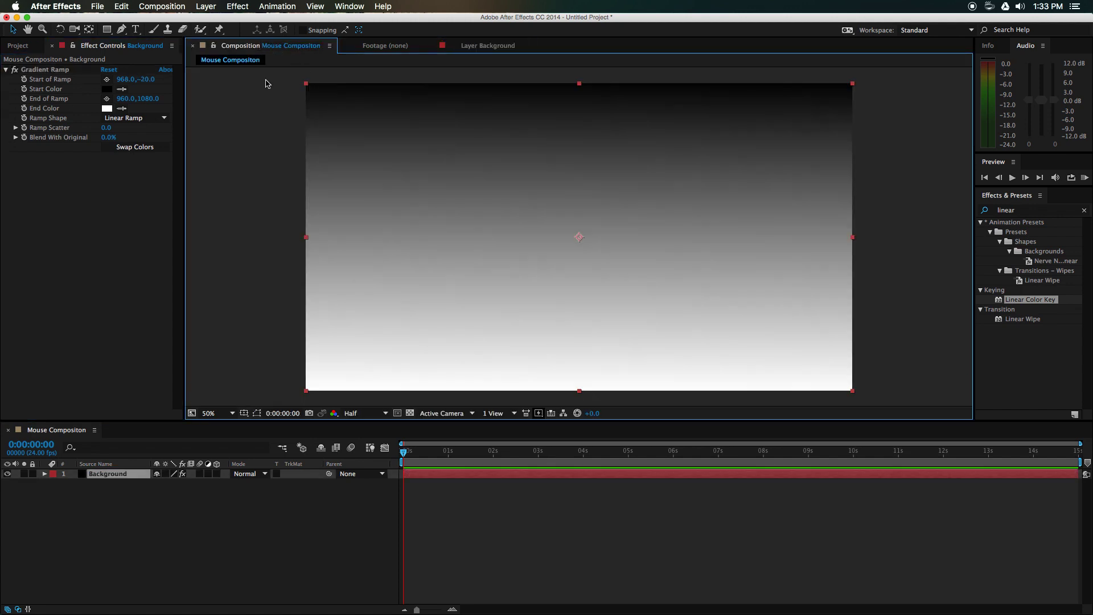
- Place the Gradient Ramp's start point beyond the upper-right corner at 1952, -24 and its end point beyond the lower-left corner at -46, 1106
left_click(39, 72)
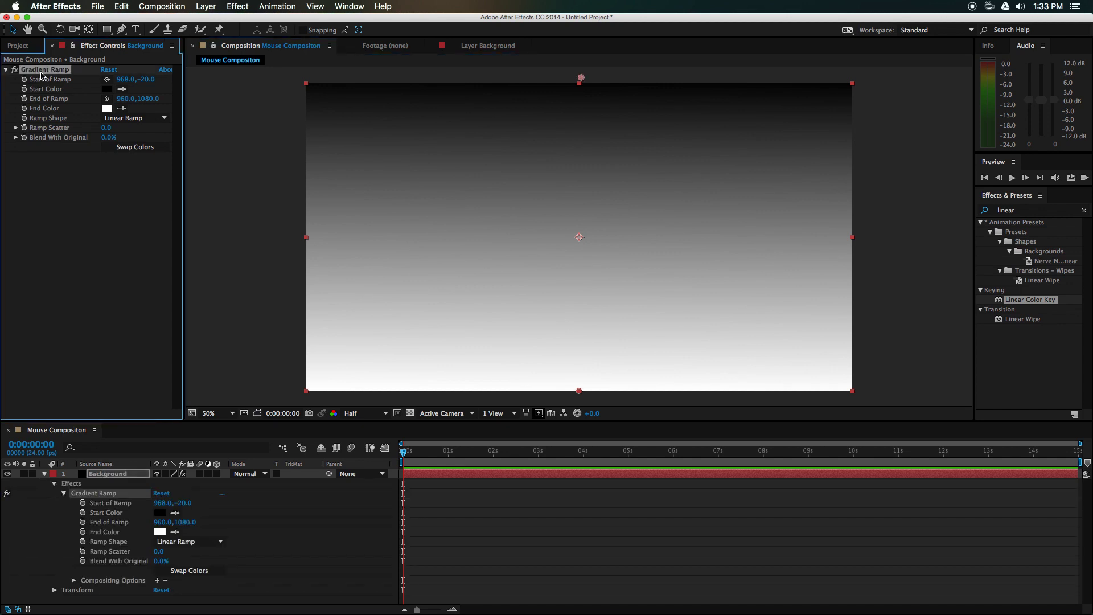
left_click(106, 79)
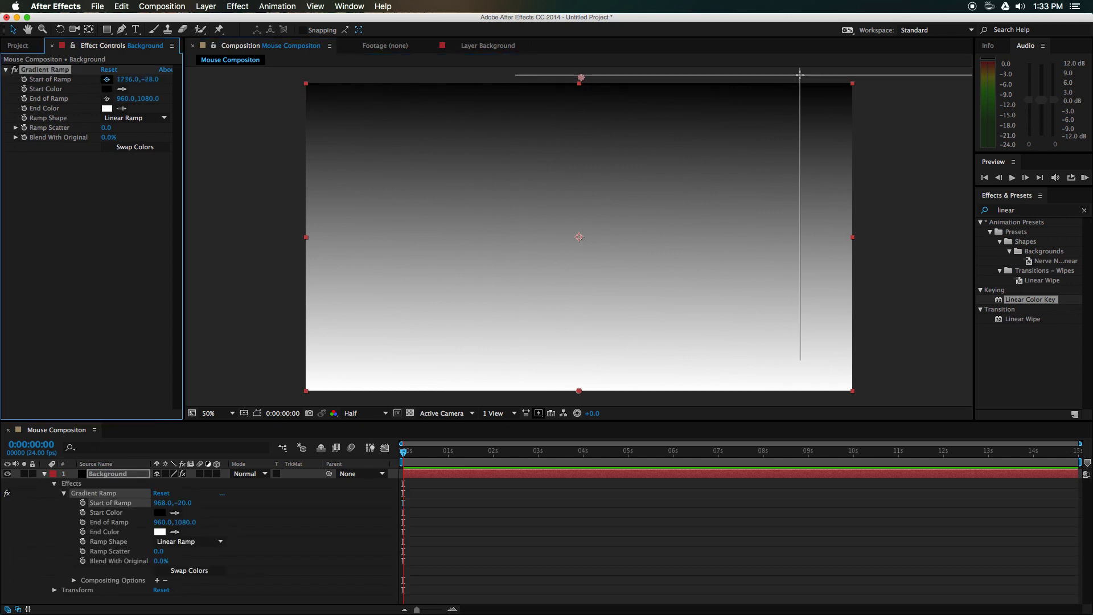
left_click(861, 76)
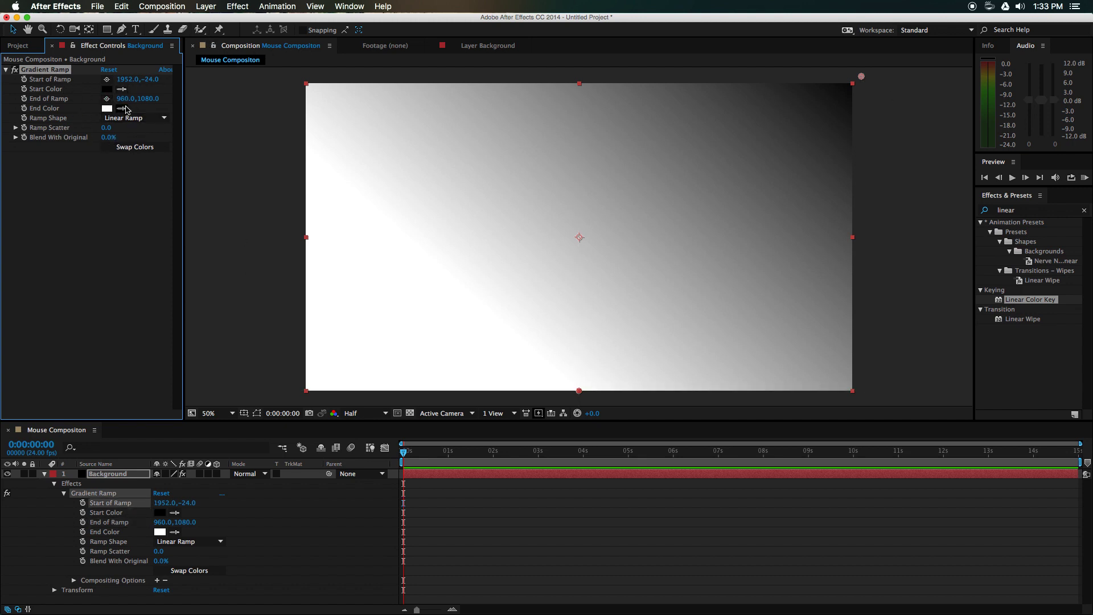
left_click(106, 100)
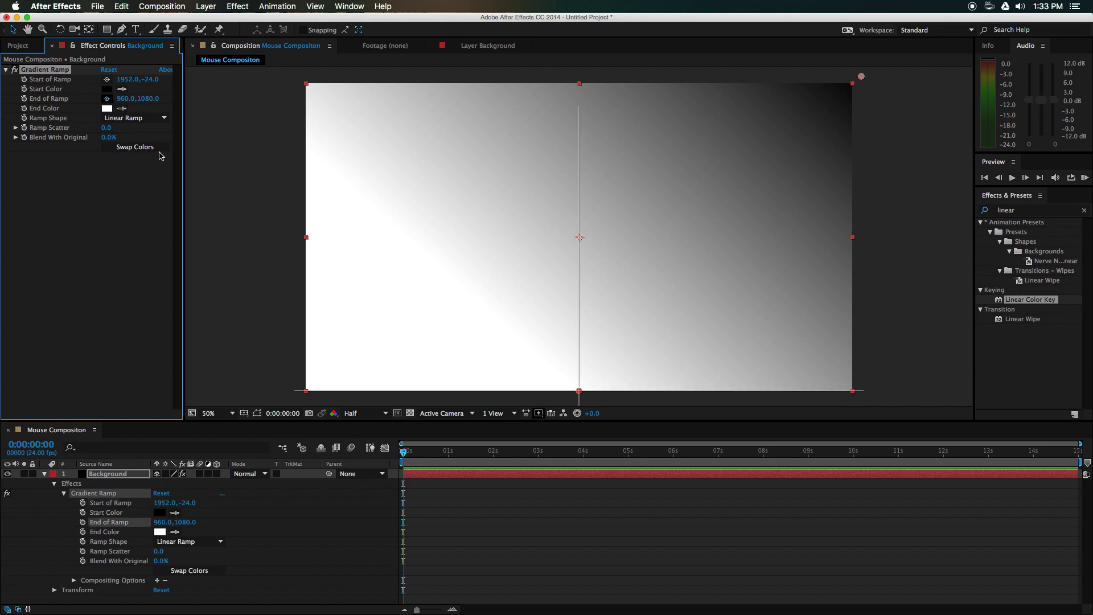
left_click(293, 397)
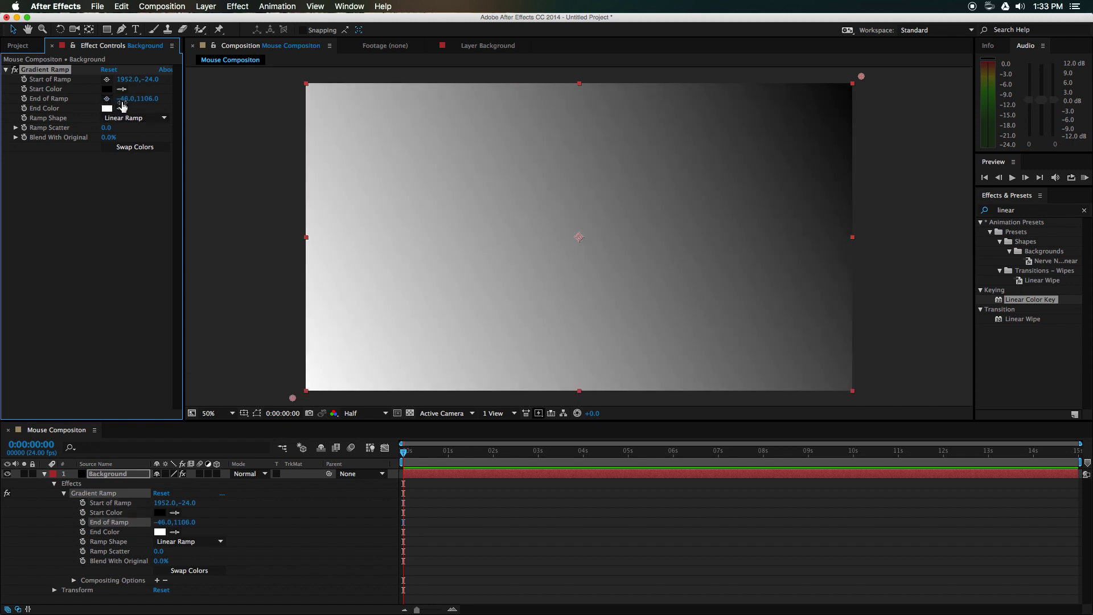
left_click(49, 476)
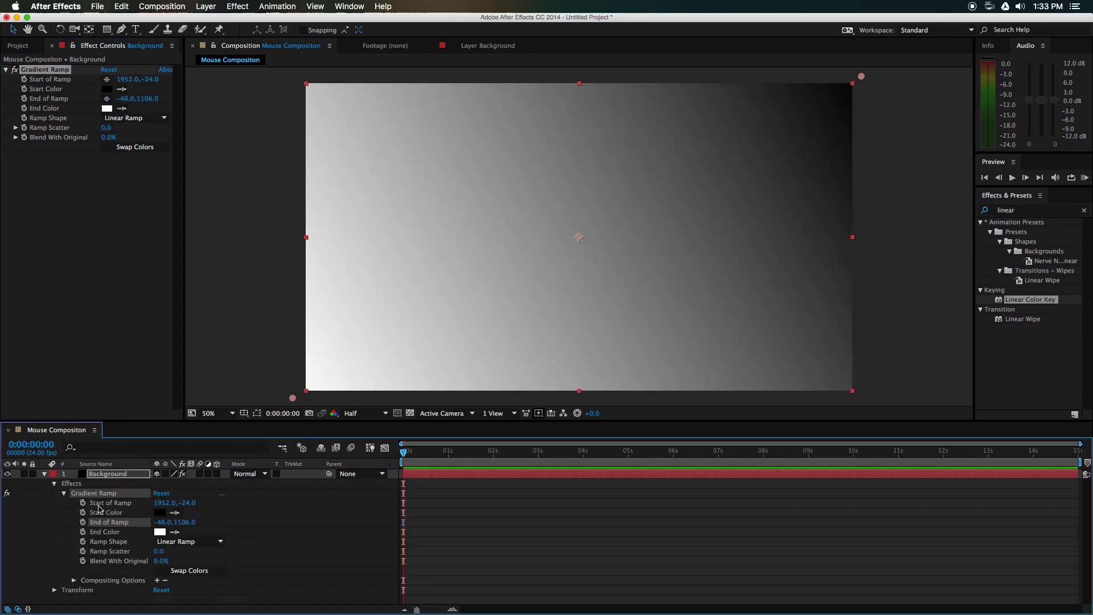
left_click(45, 475)
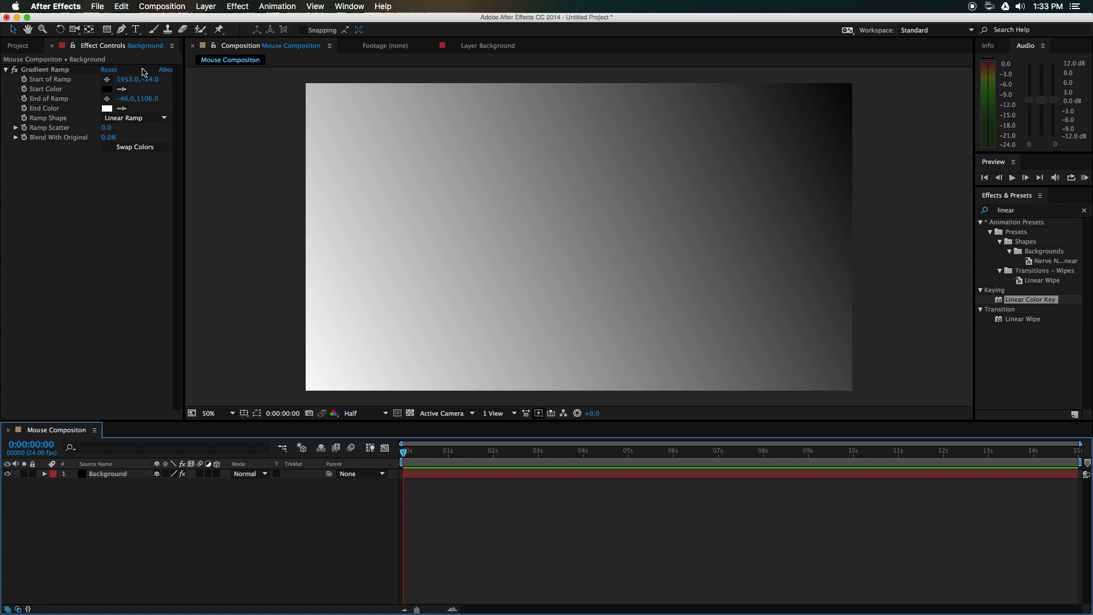
- Change the Gradient Ramp's shape to Radial Ramp
left_click(67, 73)
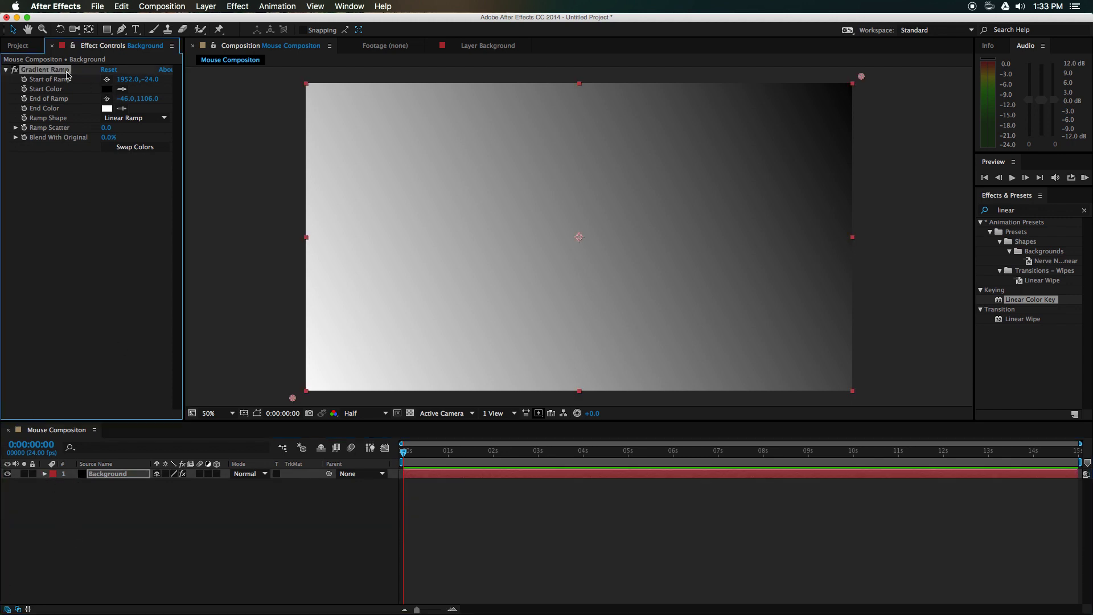
left_click(147, 118)
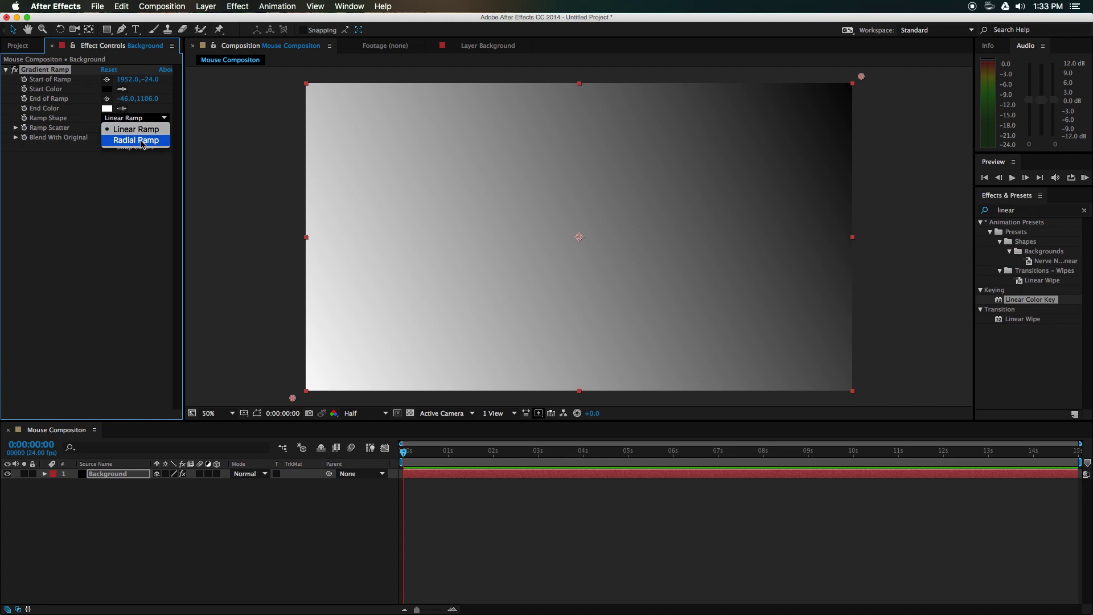
left_click(136, 140)
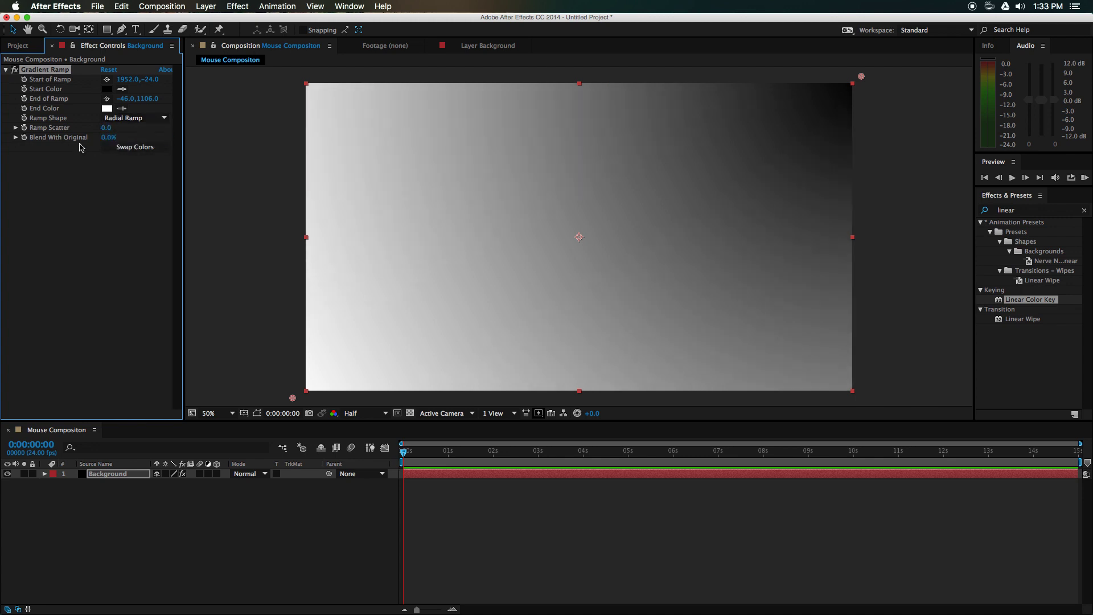
- Set the Gradient Ramp's End Color to a fully saturated hot pink
left_click(106, 108)
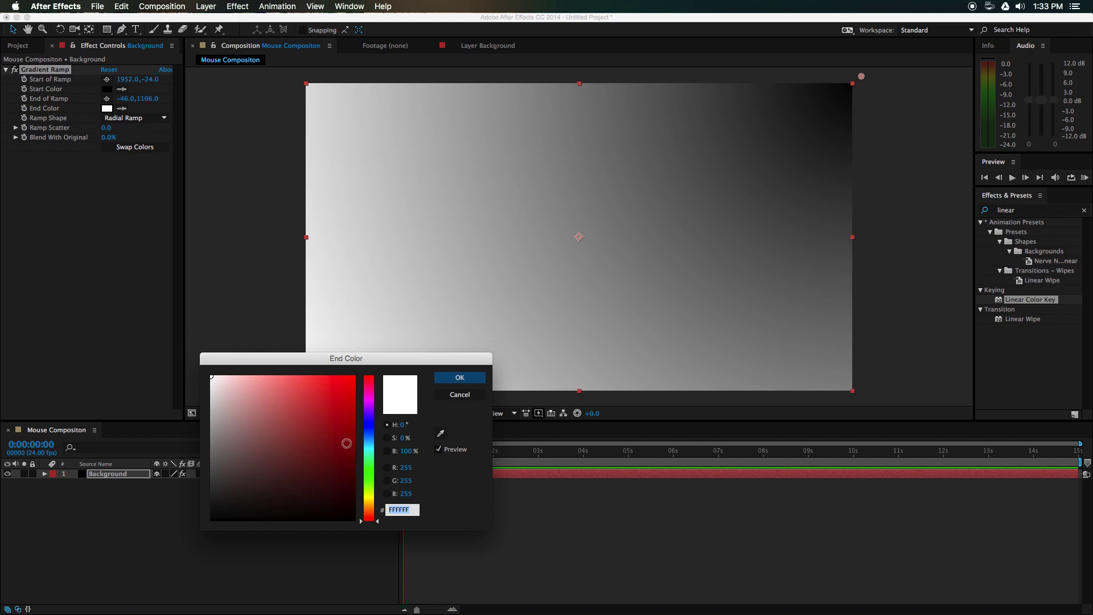
left_click_drag(370, 408, 371, 402)
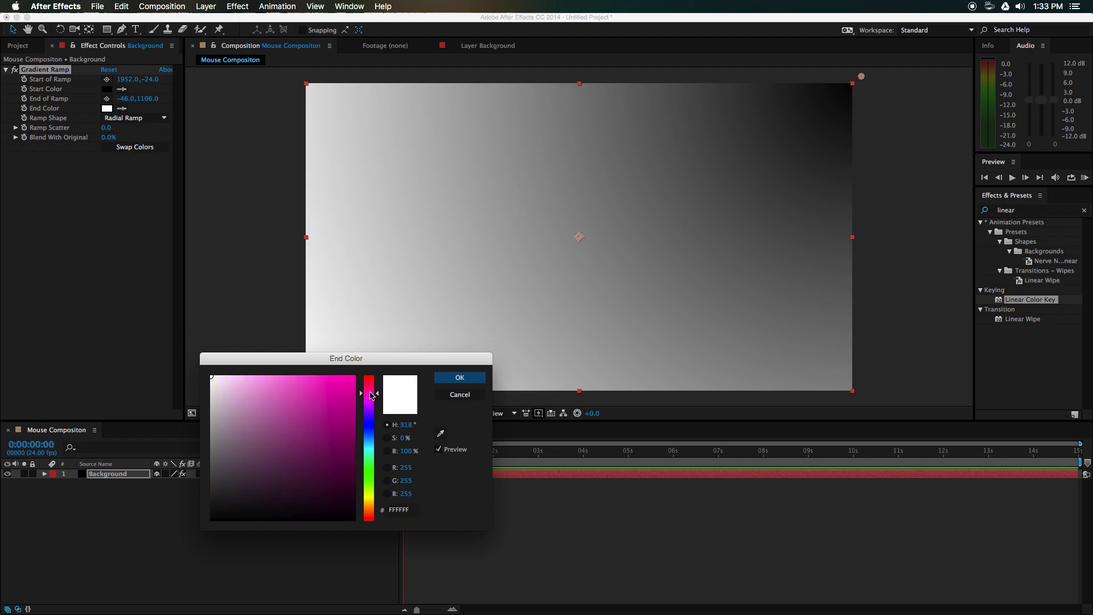
left_click(354, 376)
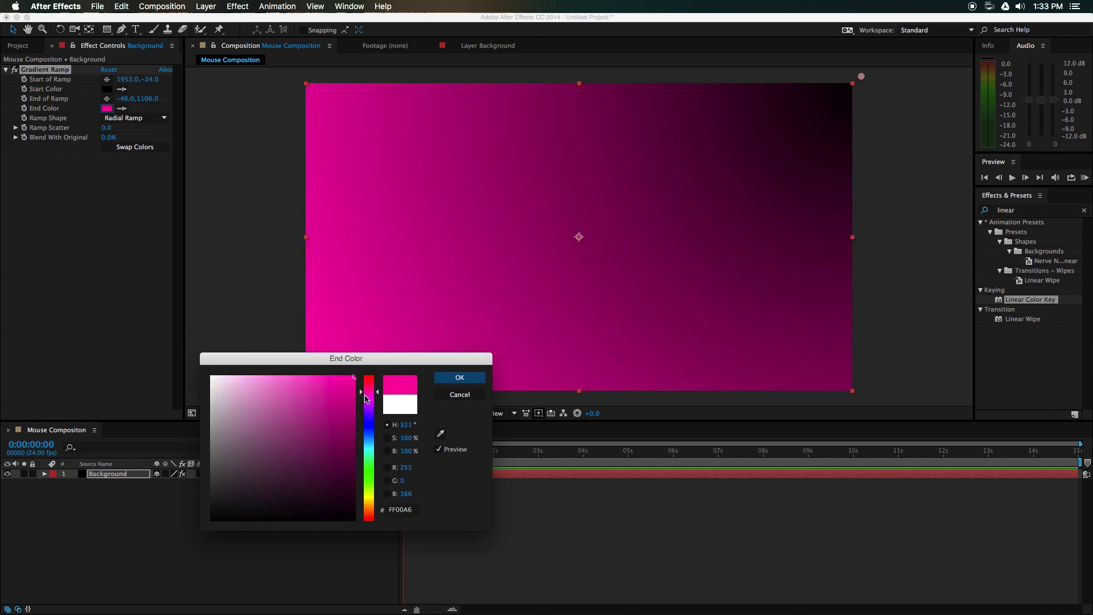
left_click_drag(370, 393, 369, 391)
left_click(471, 378)
- Set the Gradient Ramp's Start Color to a fully saturated bright orange
left_click(107, 89)
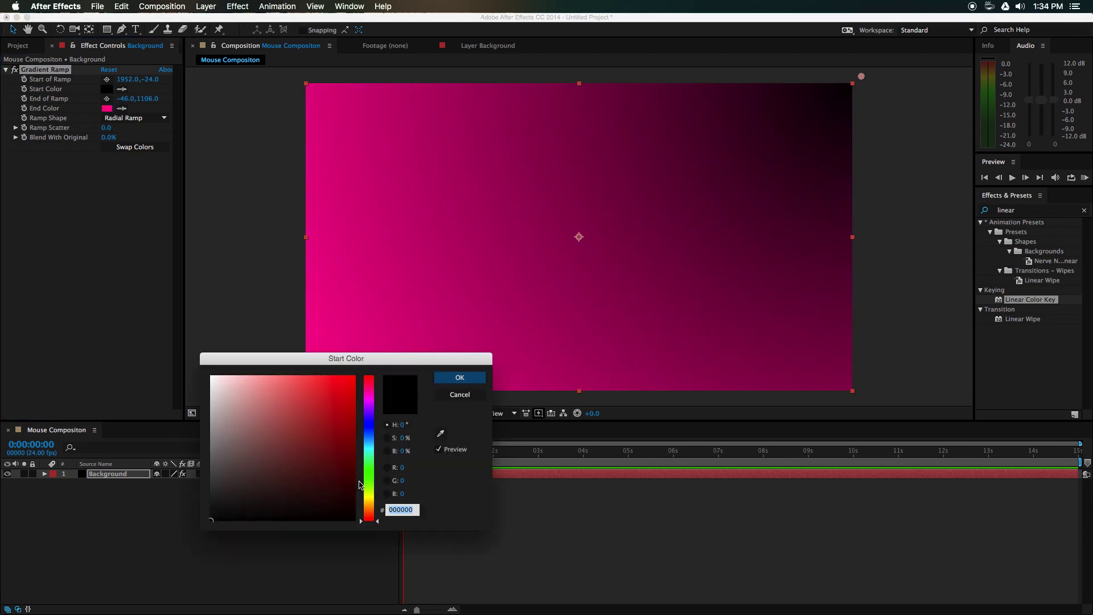
mouse_move(367, 508)
left_mouse_down()
mouse_move(366, 401)
mouse_move(365, 512)
left_mouse_up()
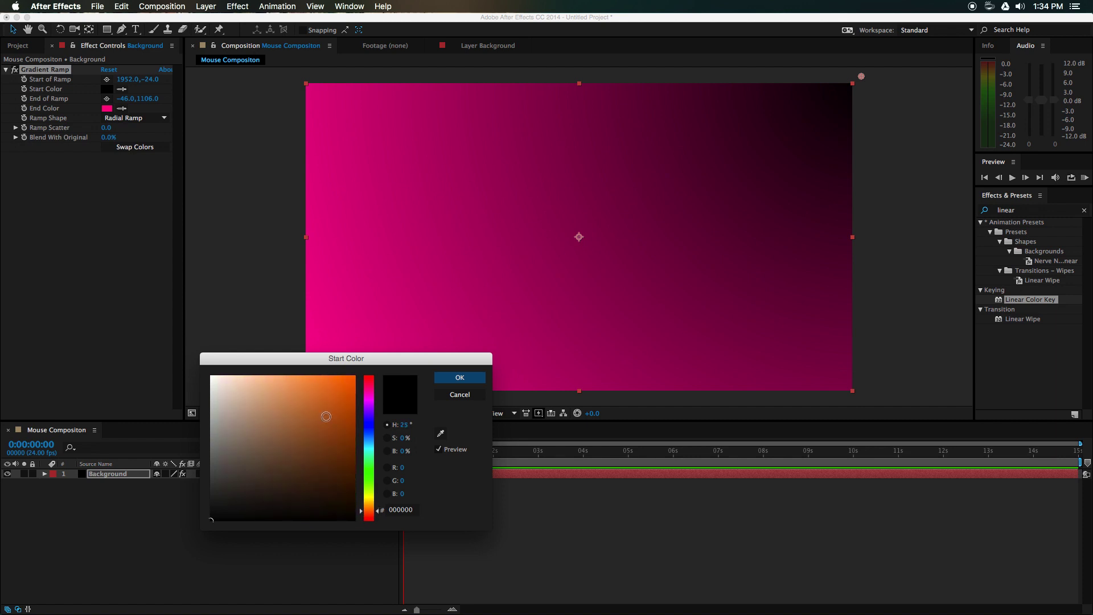
left_click_drag(326, 415, 406, 320)
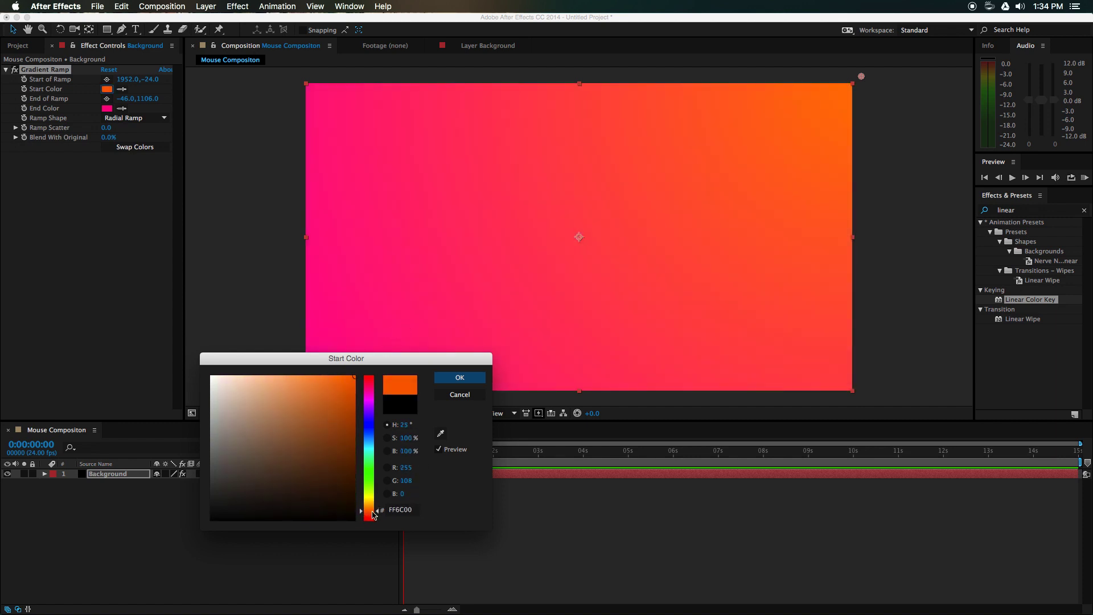
left_click_drag(371, 512, 375, 509)
left_click(469, 378)
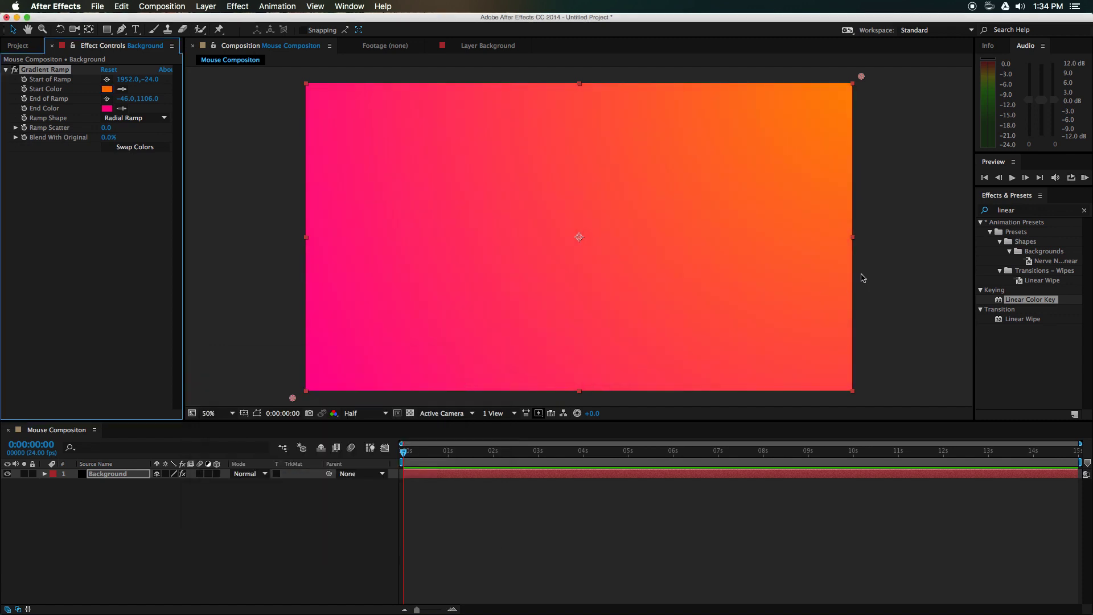
- Add the Box Blur effect from Blur & Sharpen to the Background layer
scroll(660, 248, "up", 2)
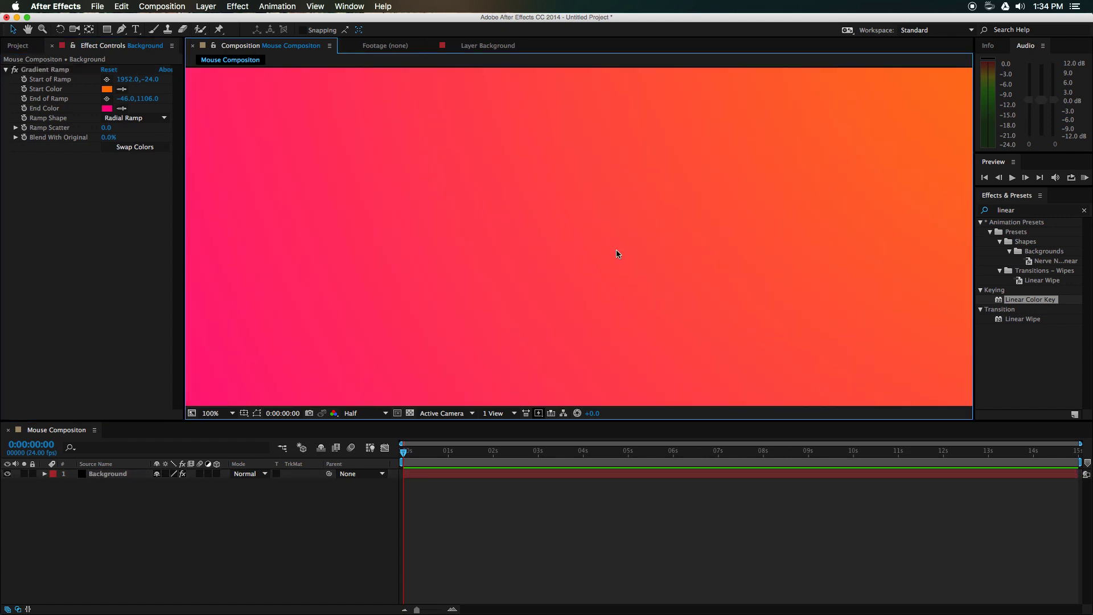
scroll(552, 224, "down", 2)
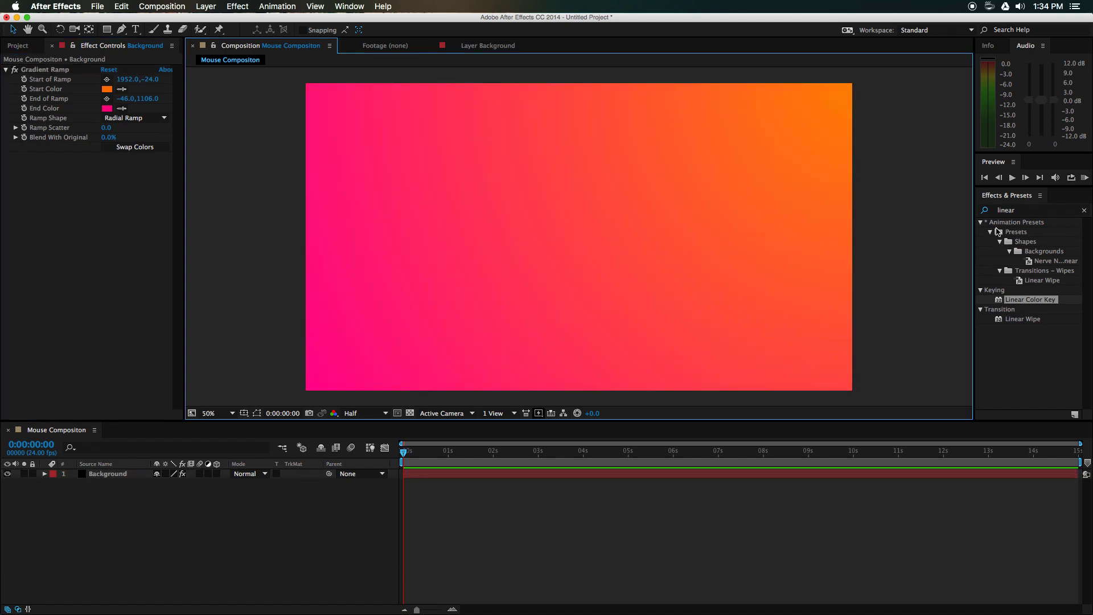
left_click(56, 70)
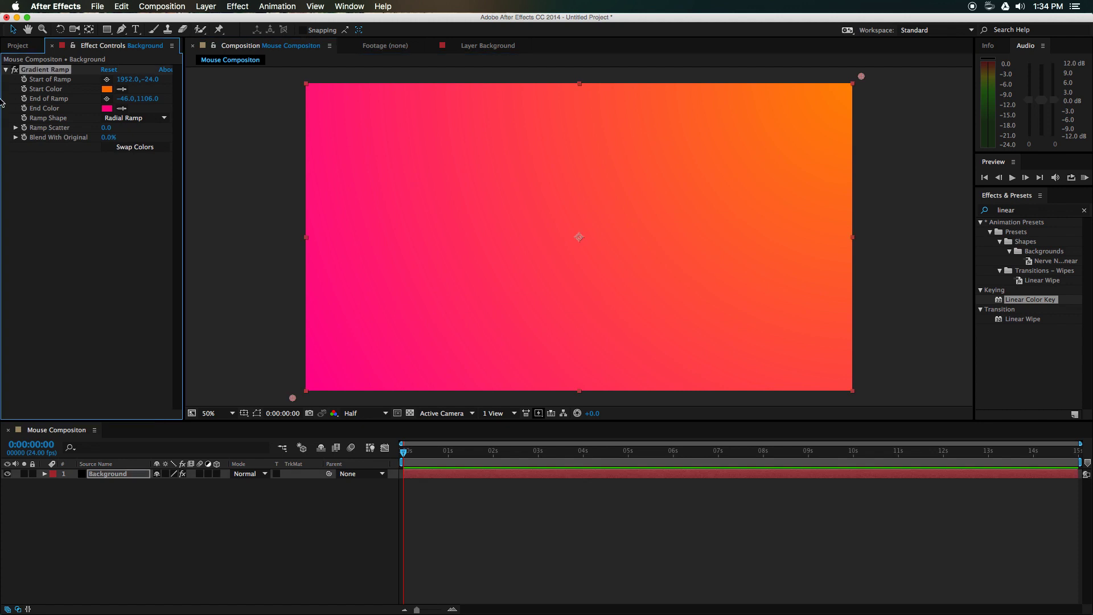
left_click(238, 7)
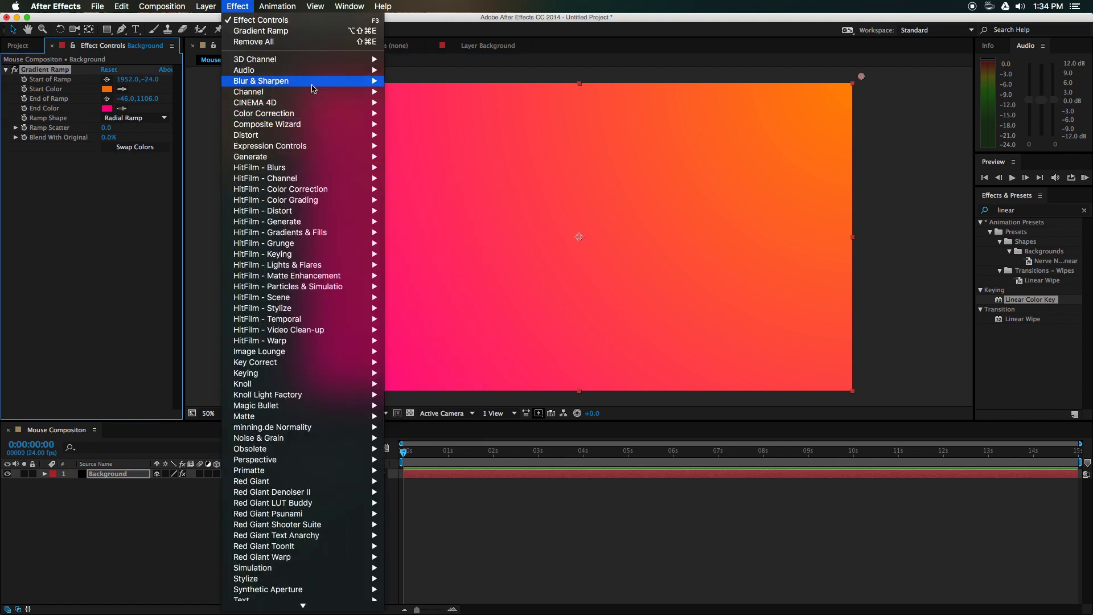
left_click(243, 6)
left_click(239, 6)
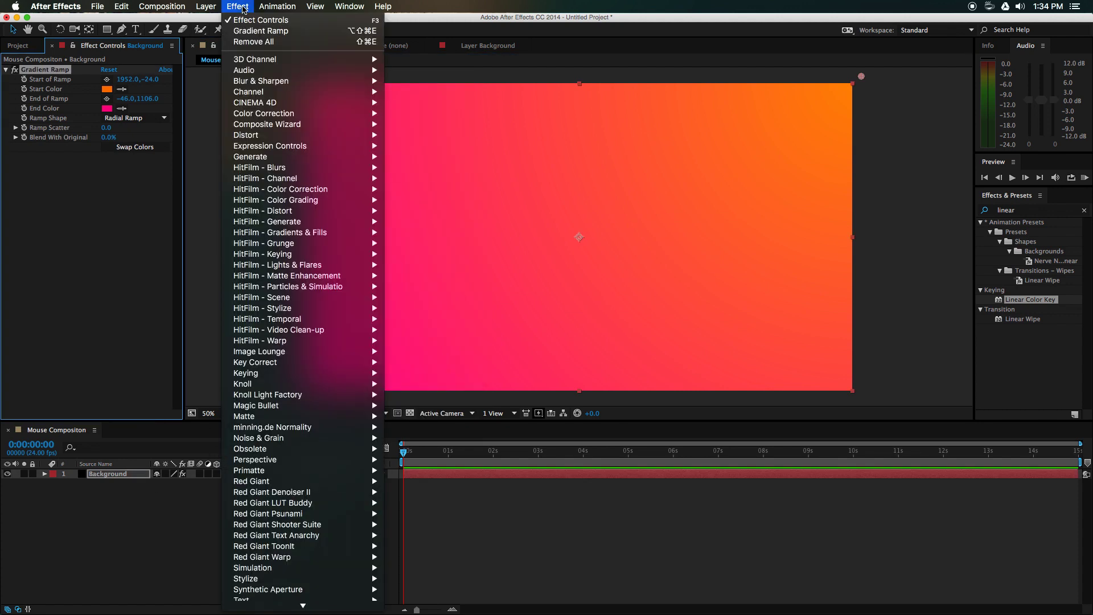
mouse_move(290, 82)
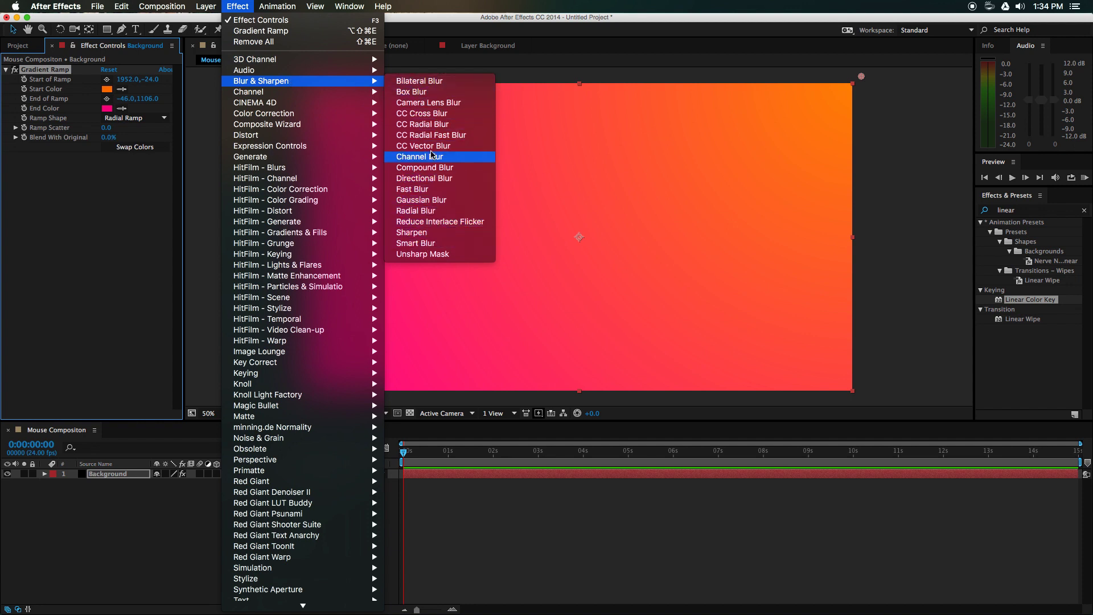
left_click(416, 92)
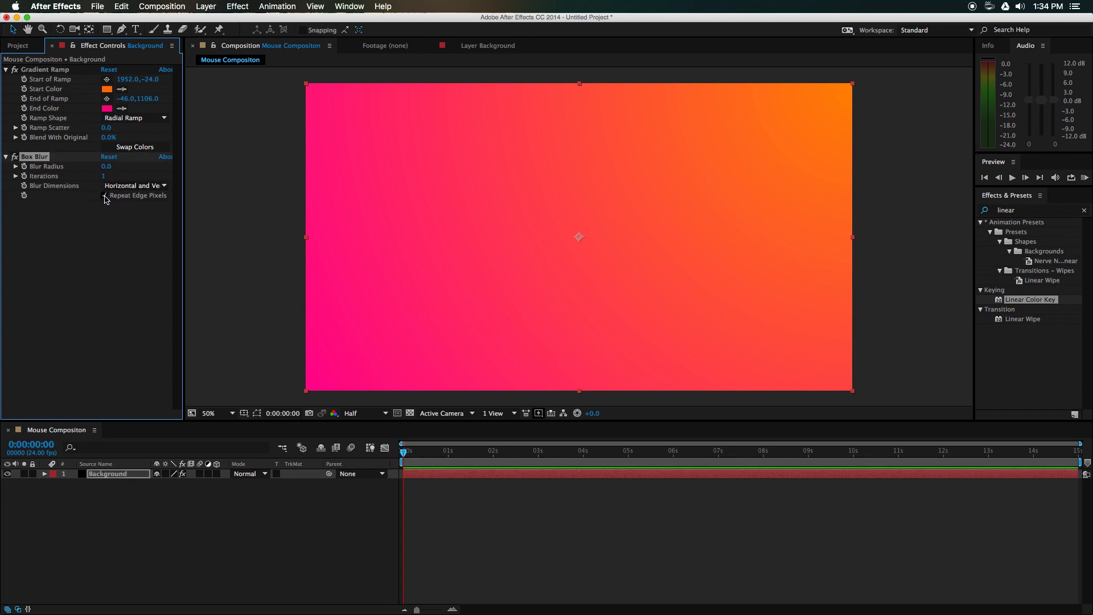
- Set the Box Blur's Blur Radius to 50 and its Iterations to 5, with Repeat Edge Pixels off
left_click(106, 196)
left_click(107, 166)
type("50")
key("Return")
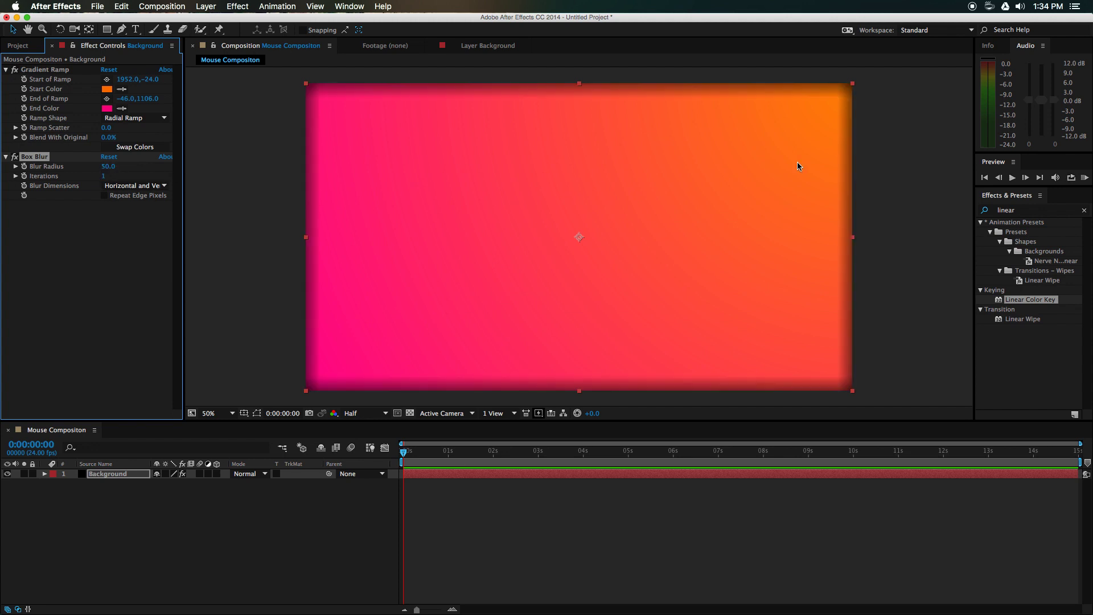
key("Tab")
type("5")
key("Return")
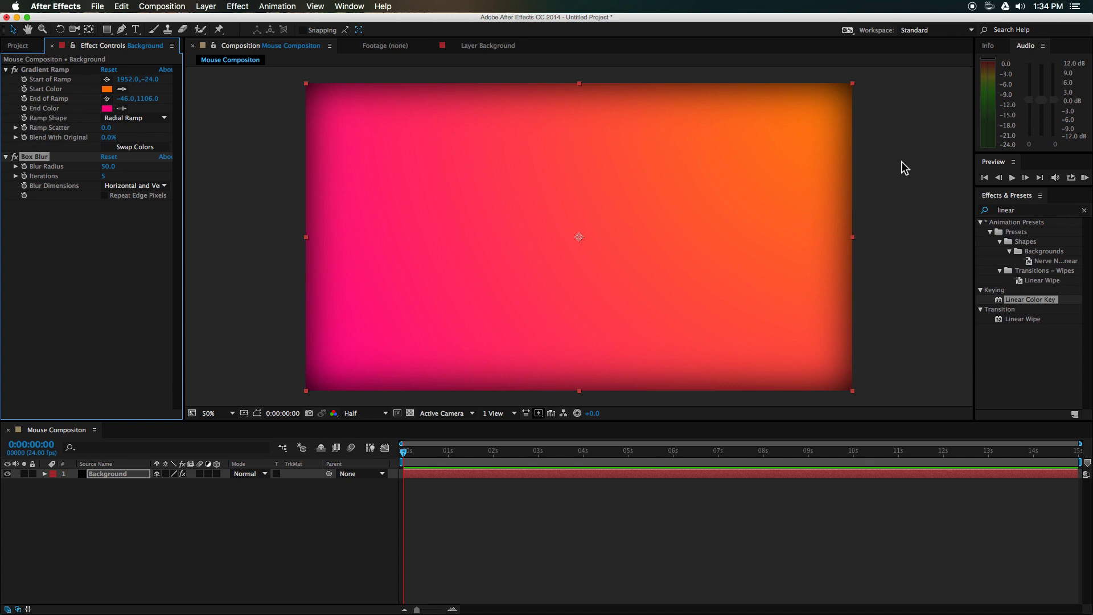
- Enable Repeat Edge Pixels for the Box Blur and inspect the smoothed gradient up close
left_click(109, 228)
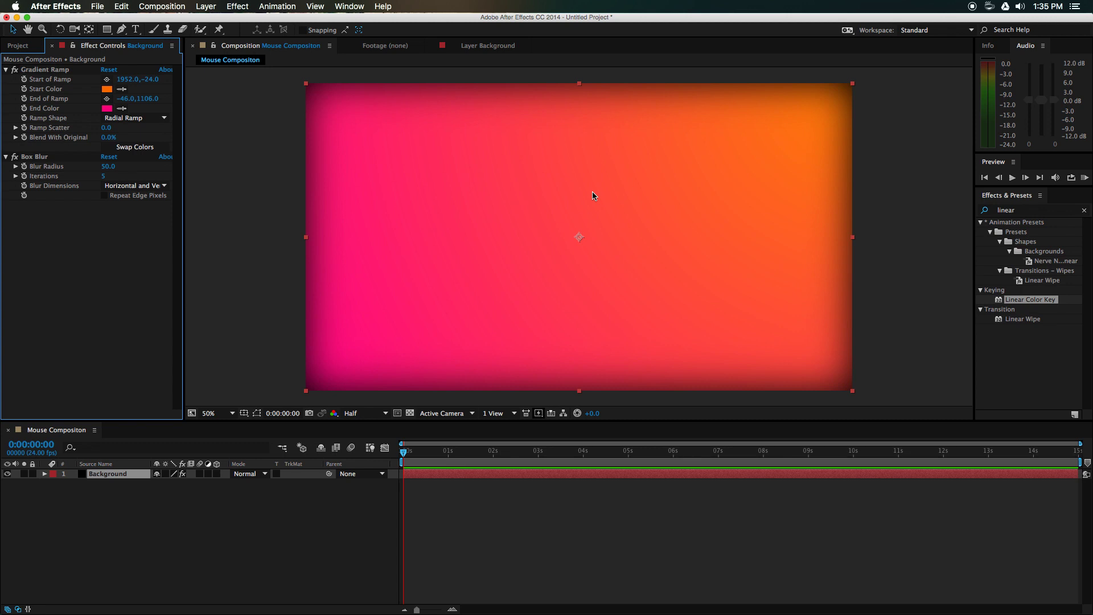
left_click(105, 196)
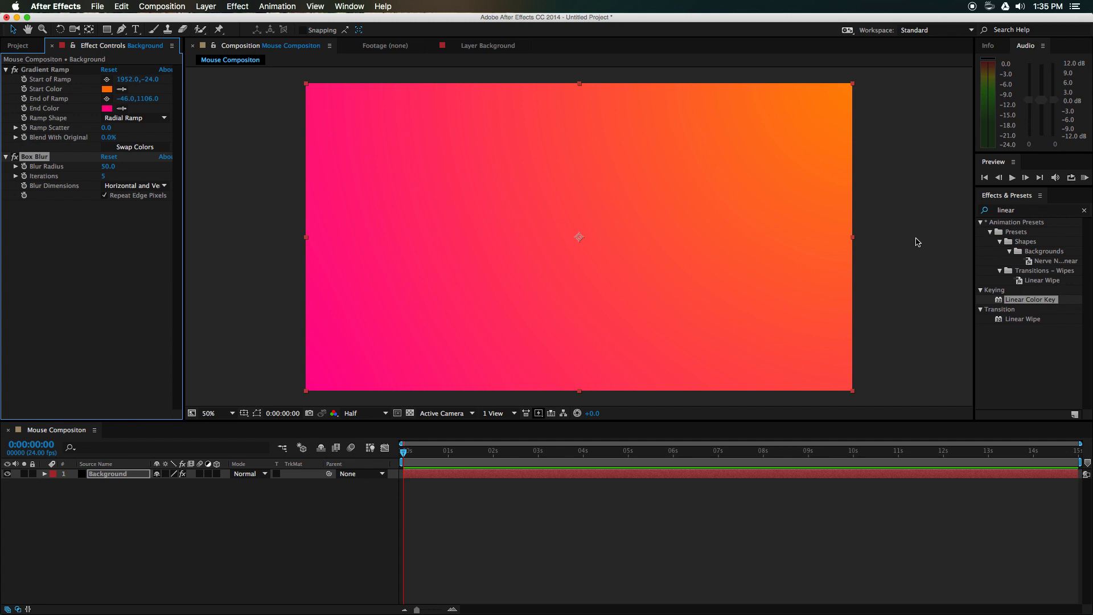
left_click(921, 132)
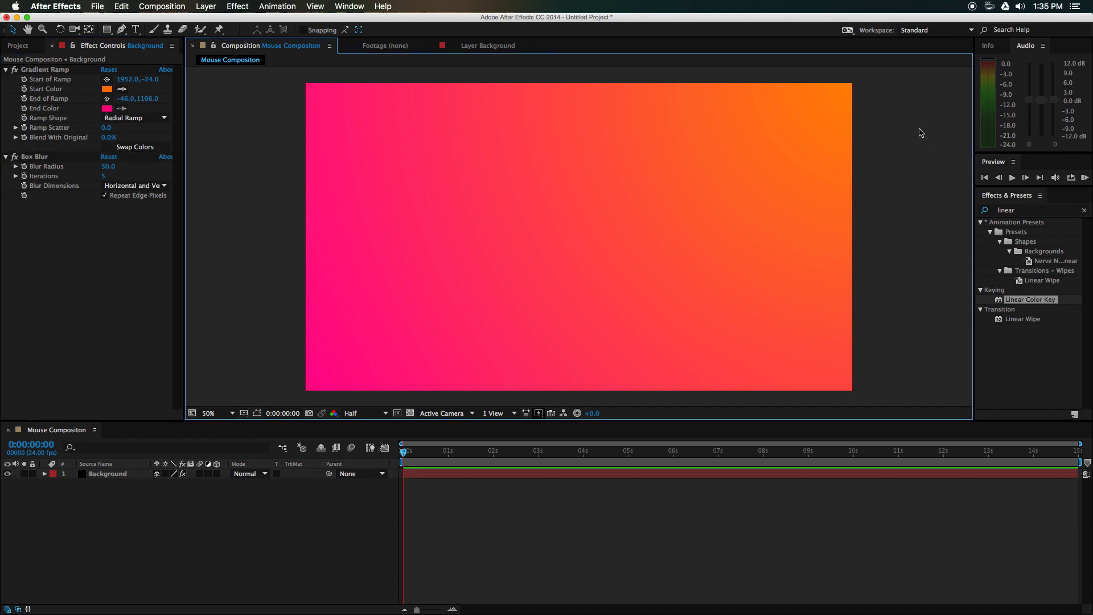
scroll(609, 257, "up", 2)
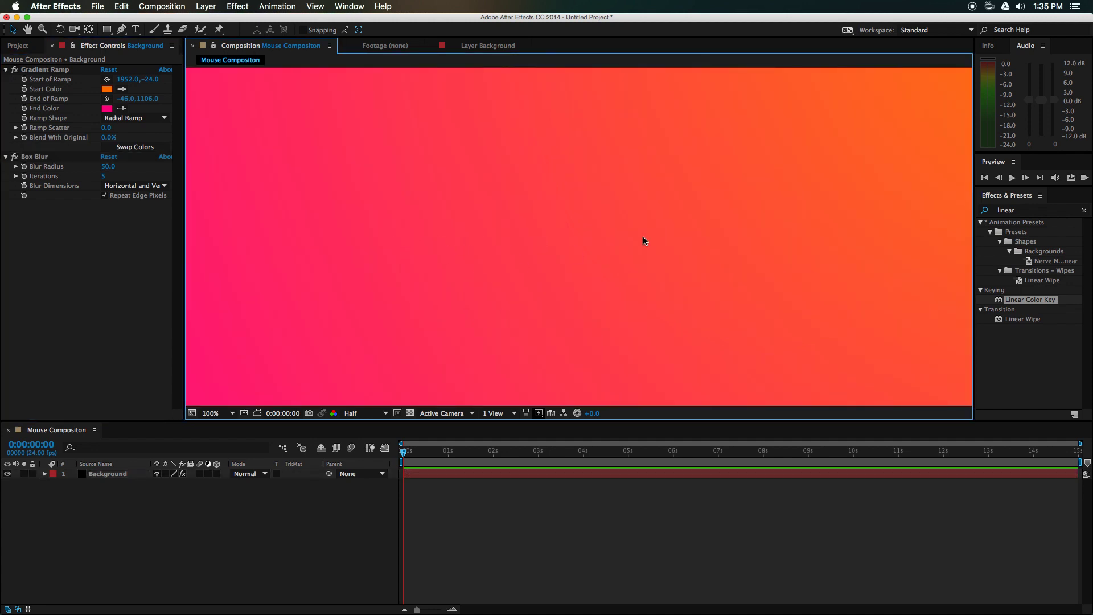
scroll(594, 256, "down", 2)
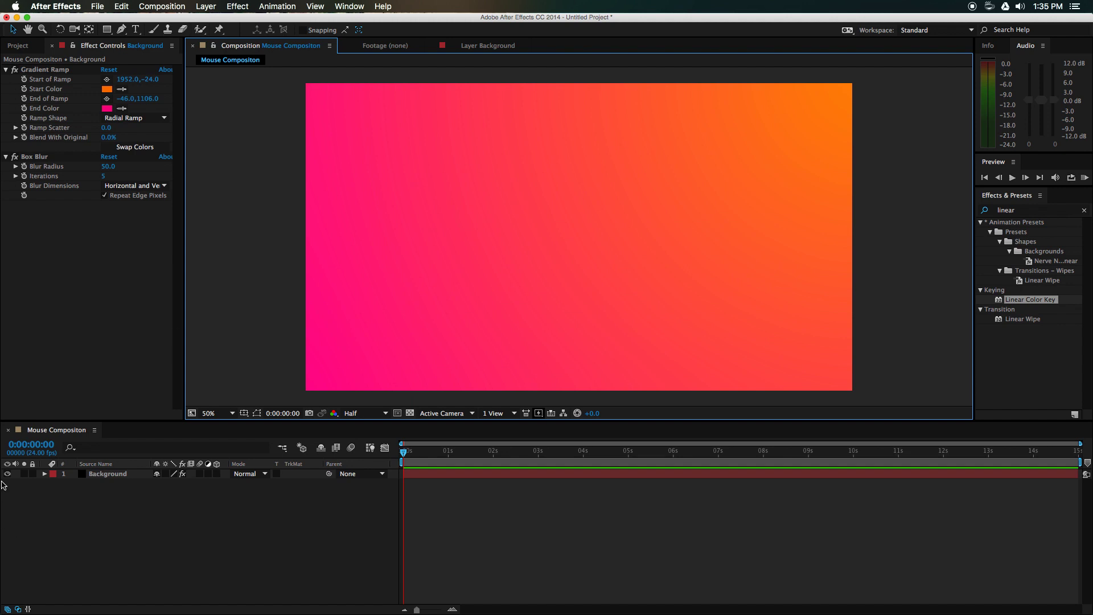
- Reveal the Background layer's Gradient Ramp properties in the timeline and start keyframing End Color at 0:00:00:00
left_click(41, 490)
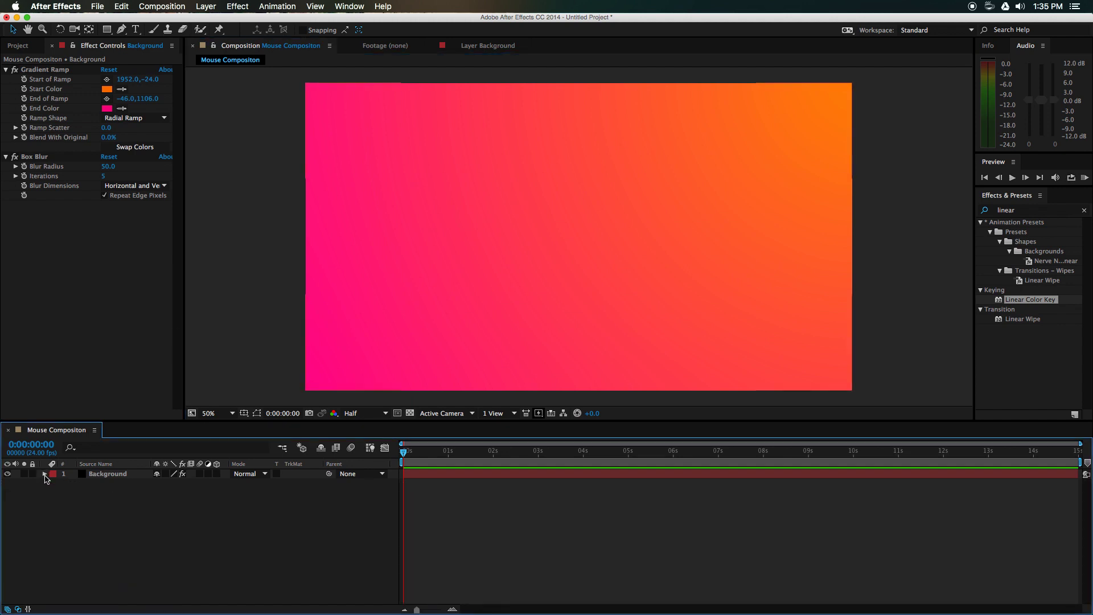
left_click(45, 474)
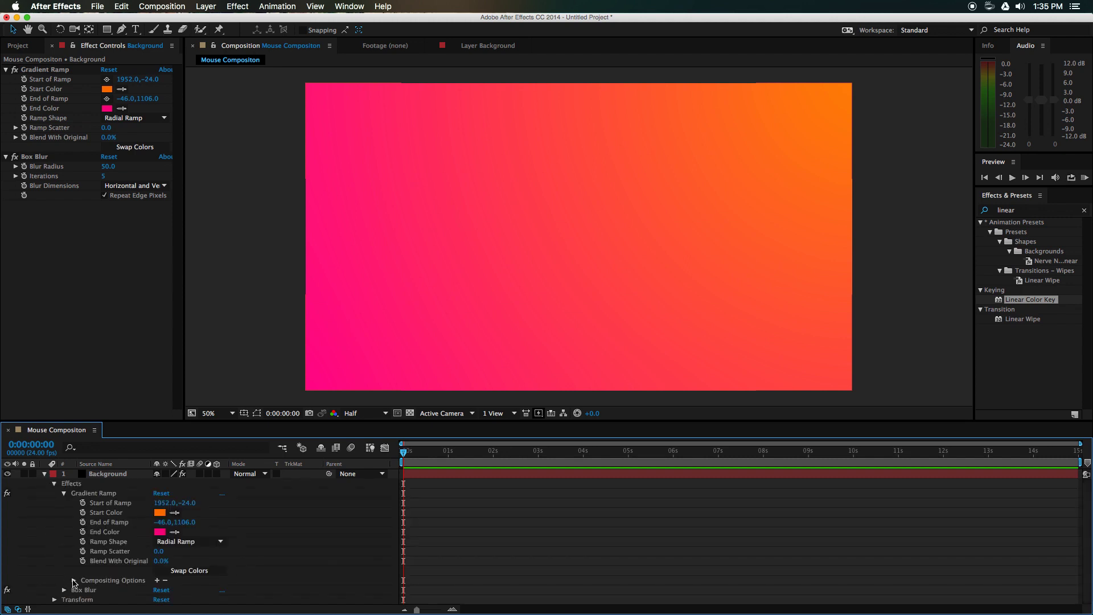
left_click(54, 483)
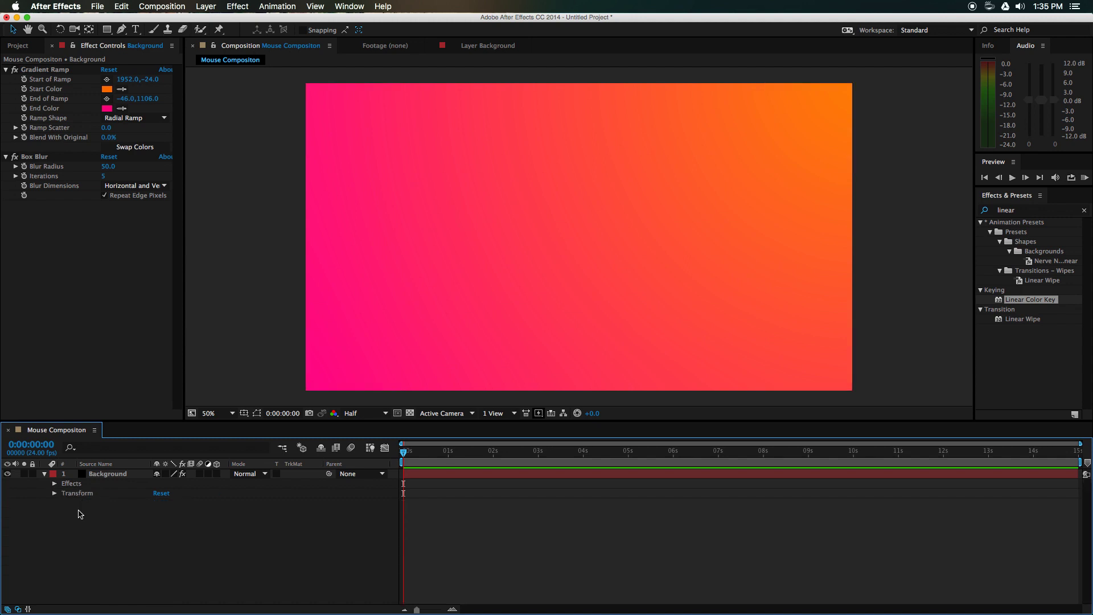
left_click(54, 483)
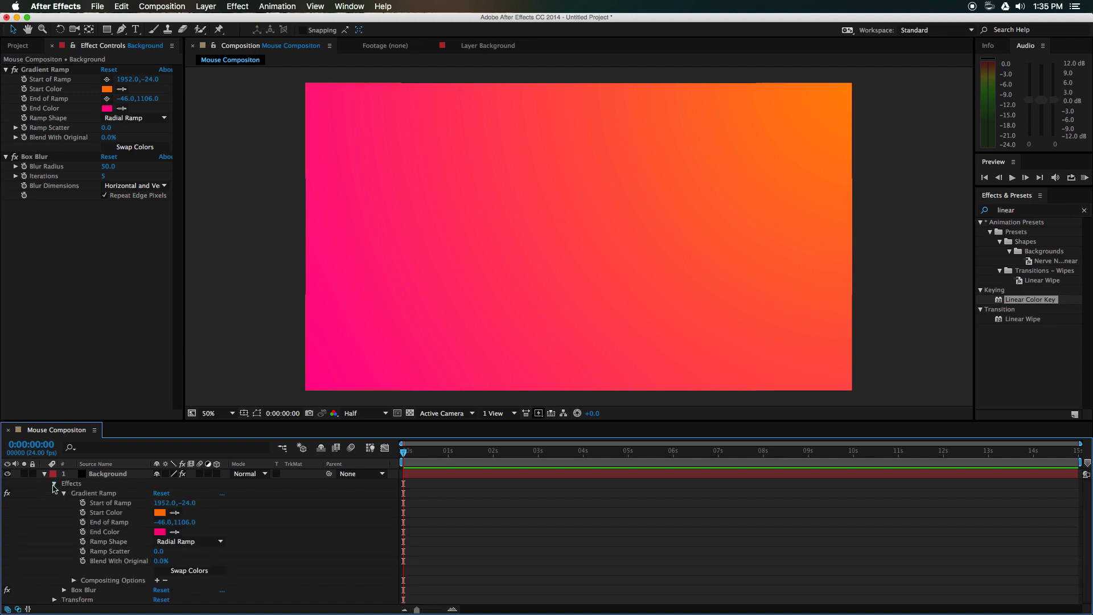
left_click(63, 494)
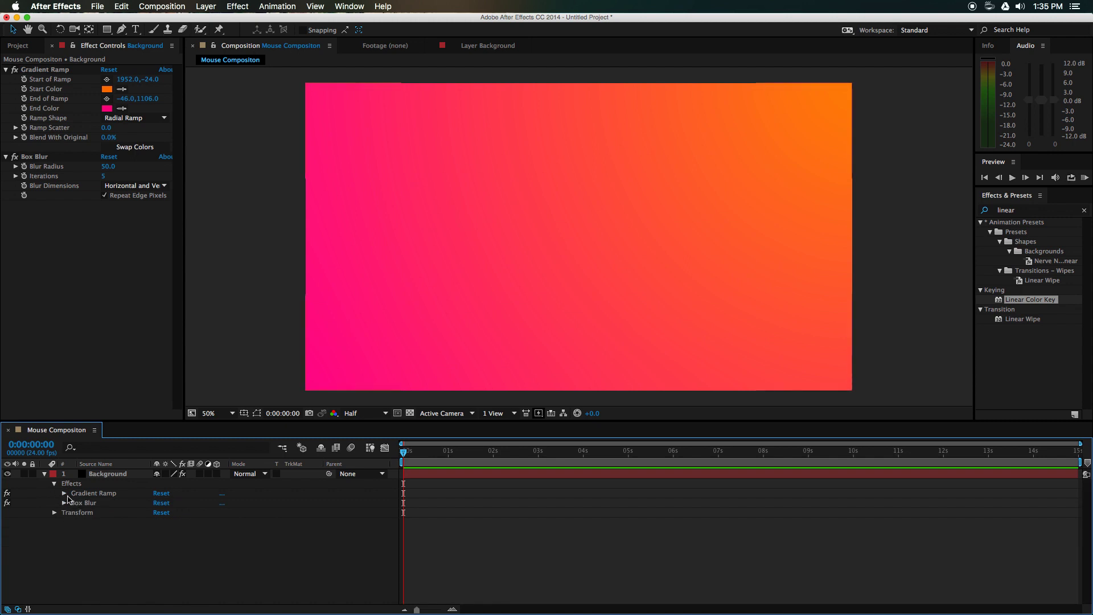
left_click(63, 494)
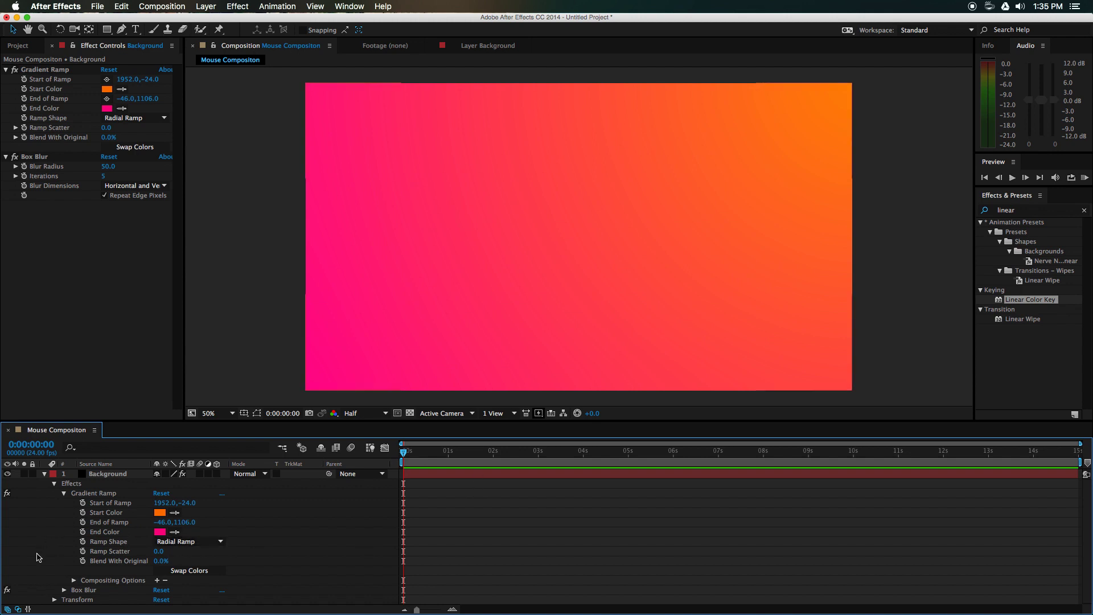
left_click(83, 533)
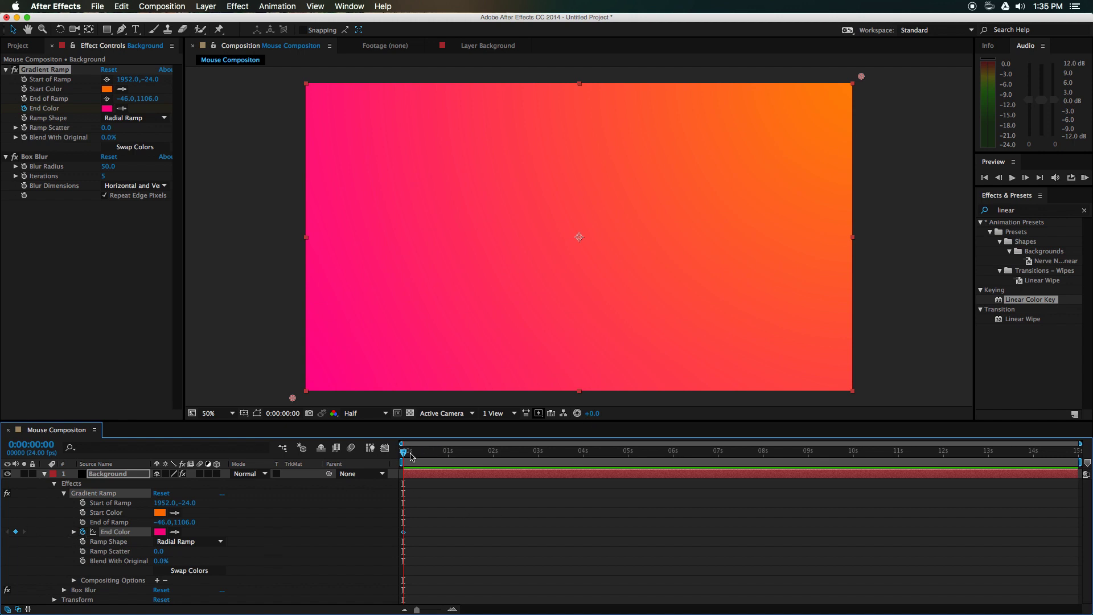
- Add an End Color keyframe at 0:00:14:23 with the color set to pure red
left_click_drag(411, 453, 1088, 454)
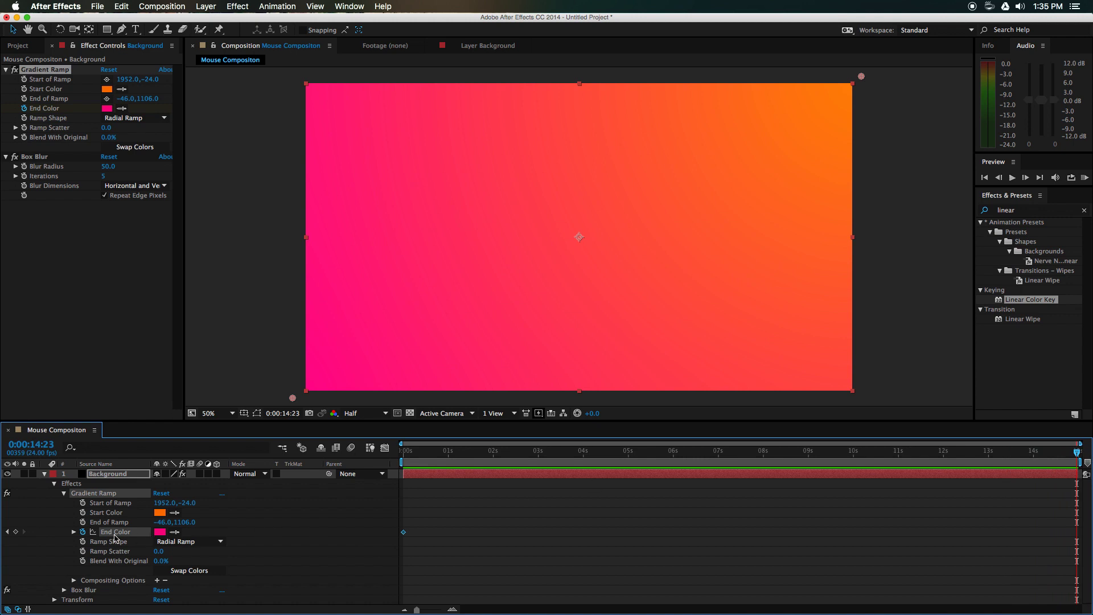
left_click(159, 532)
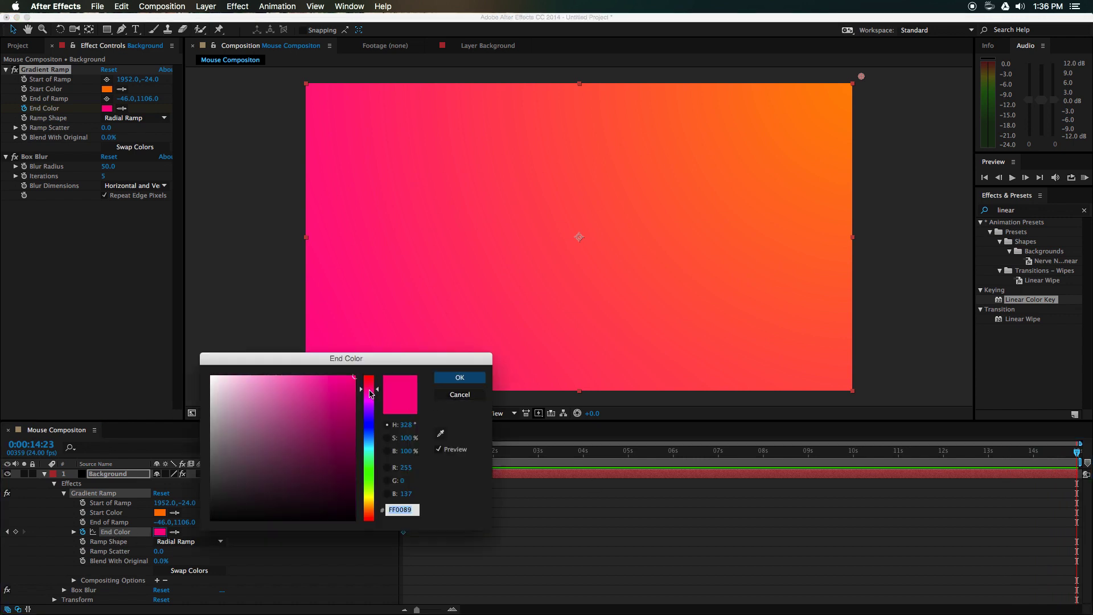
mouse_move(369, 395)
left_mouse_down()
mouse_move(376, 430)
mouse_move(377, 375)
left_mouse_up()
left_click(458, 378)
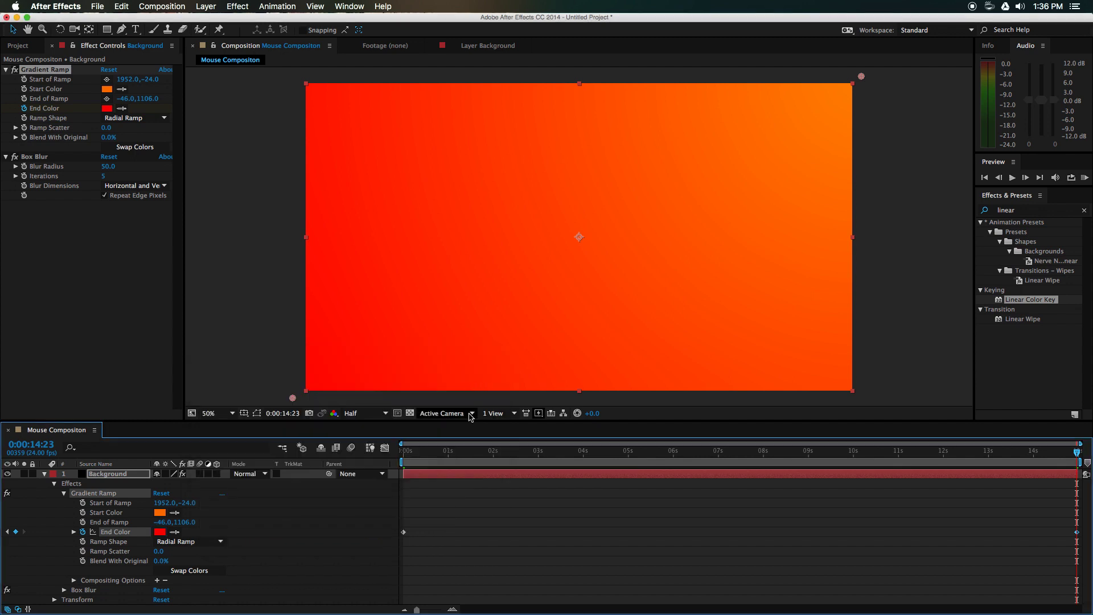
left_click(285, 542)
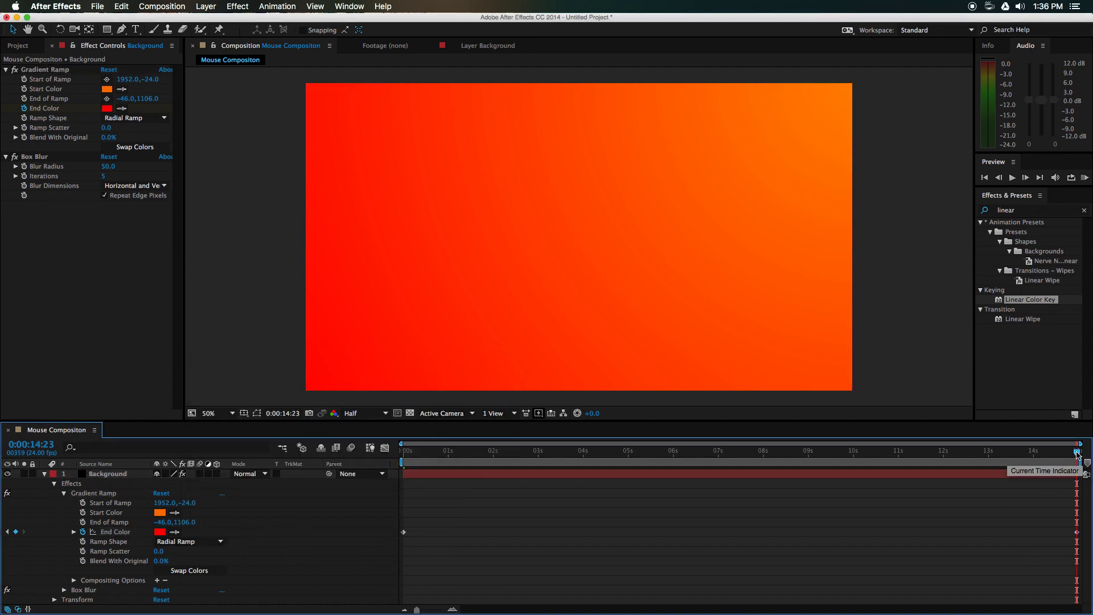
- Scrub back and forth through the composition to preview the End Color animation
left_click_drag(1078, 455, 801, 477)
double_click(800, 475)
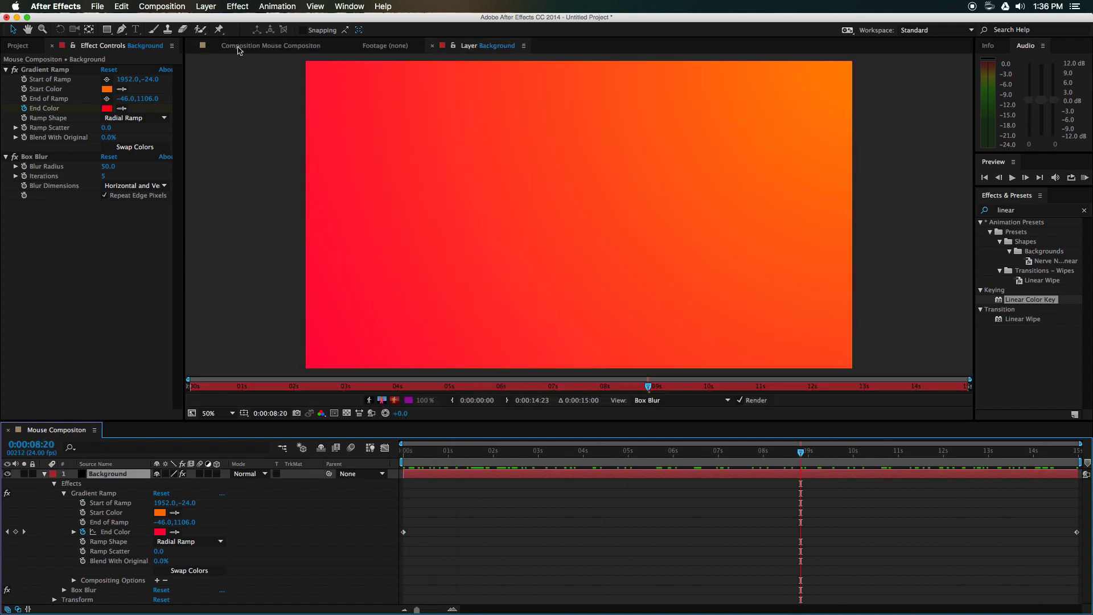
left_click(238, 49)
left_click_drag(806, 477, 435, 476)
key("End")
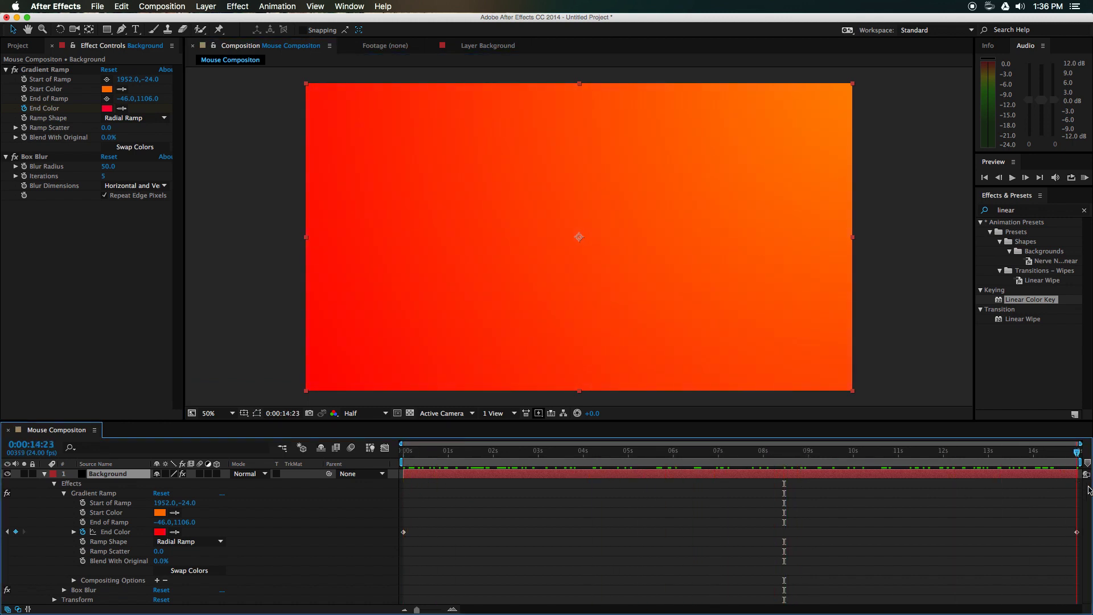
left_click_drag(1084, 489, 403, 462)
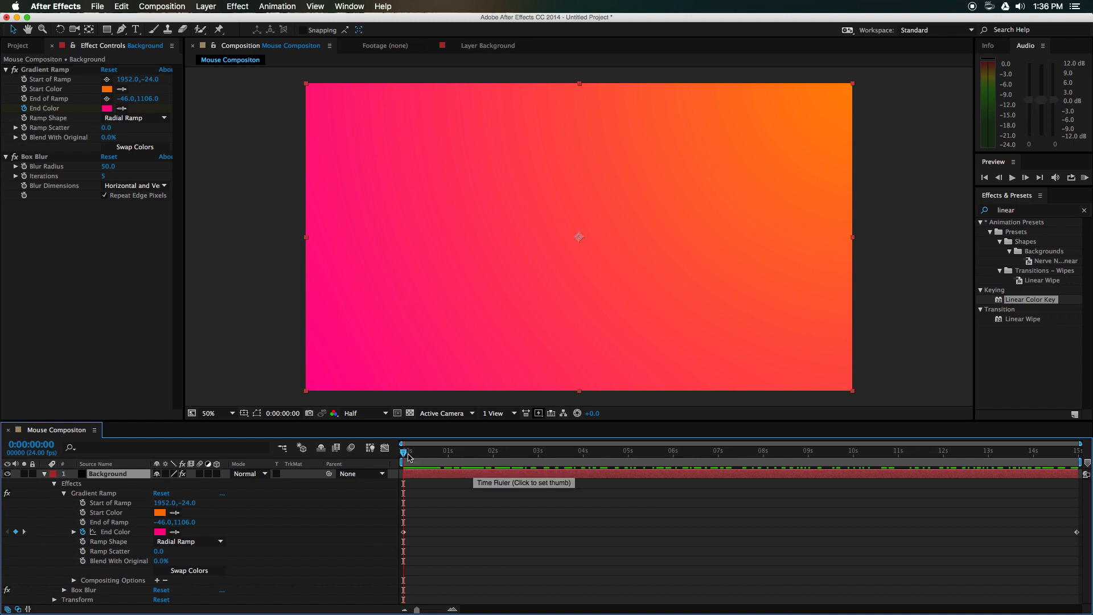
left_click_drag(408, 457, 1041, 462)
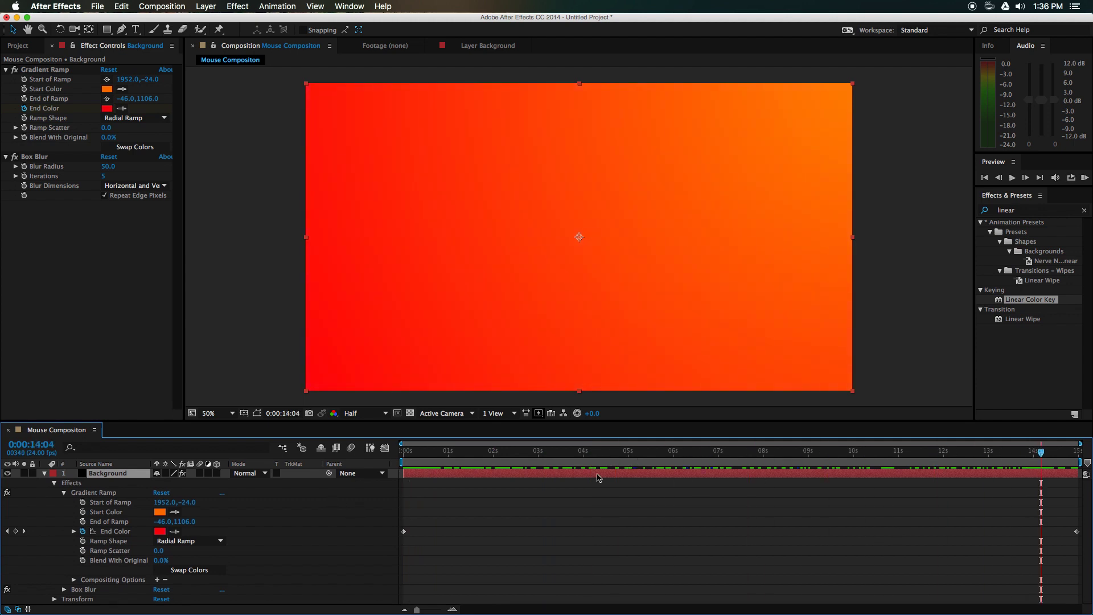
- Collapse the Background layer's Effects in the timeline and reveal its Transform properties
left_click(55, 484)
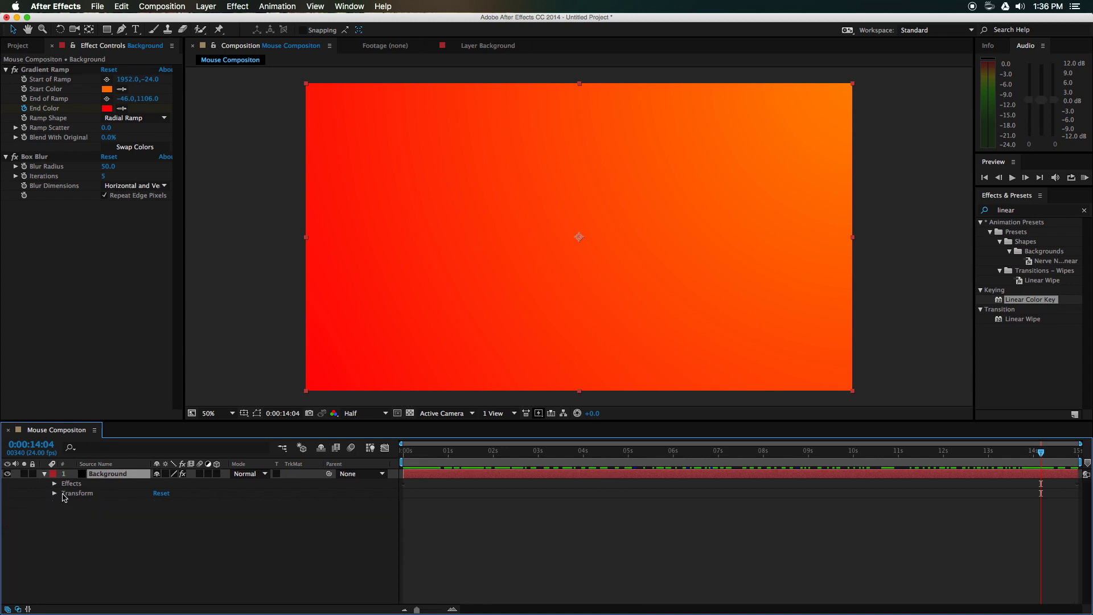
left_click(54, 499)
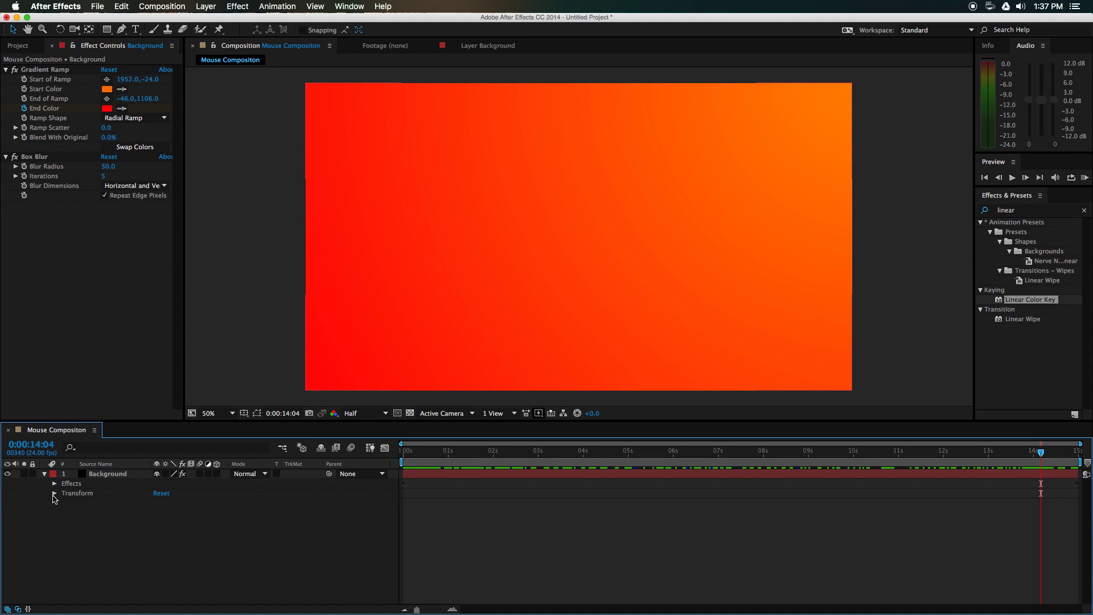
left_click(55, 494)
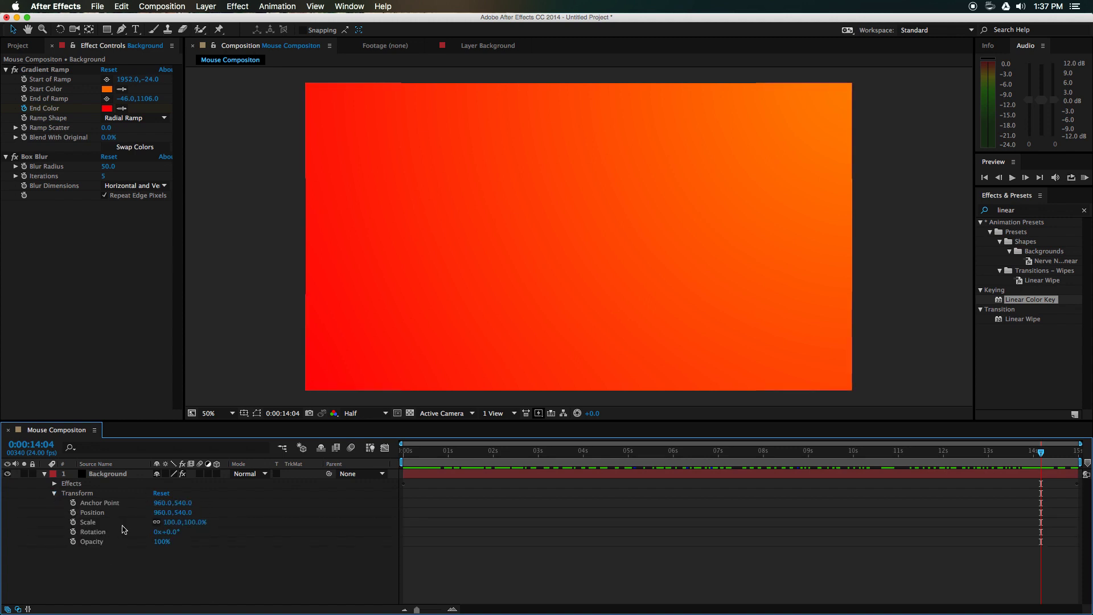
- Try a vertical Position of 667 on the Background layer, and undo the move
left_click(179, 513)
type("657")
key("Return")
left_click_drag(268, 509, 307, 513)
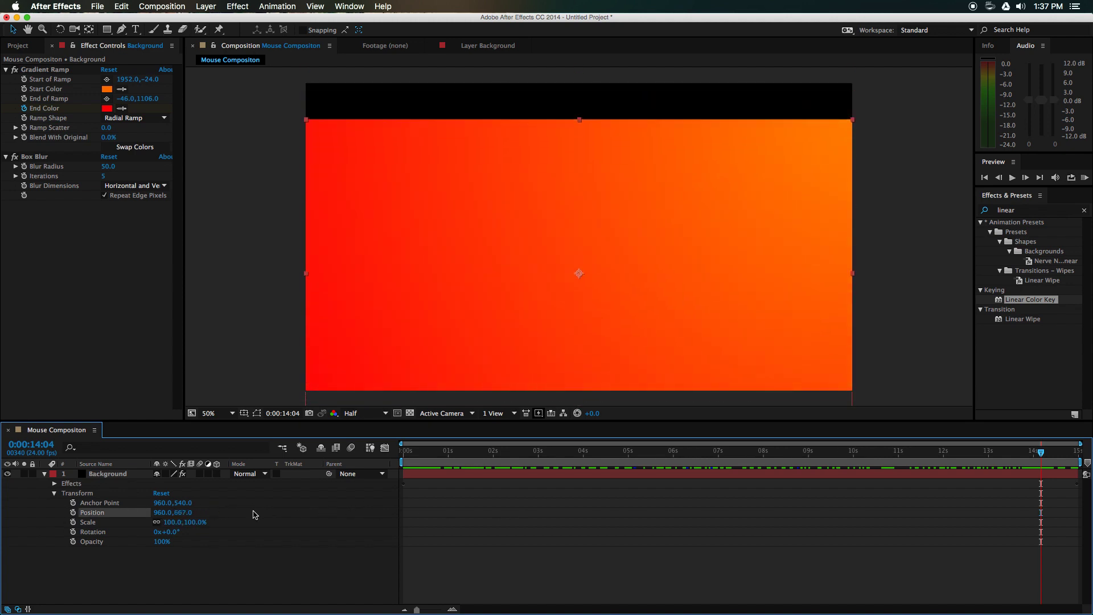
left_click(180, 593)
key("super+z")
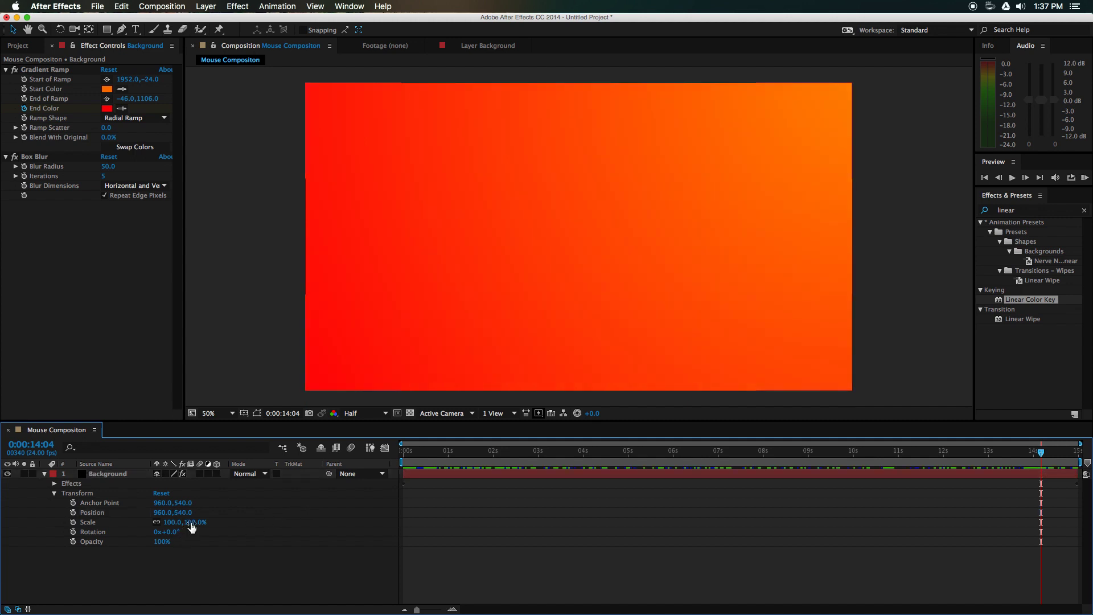
- Try a Scale of 50% on the Background layer, and return it to 100%
left_click(192, 523)
left_click(220, 525)
left_click(171, 522)
type("50")
key("Return")
left_click(172, 522)
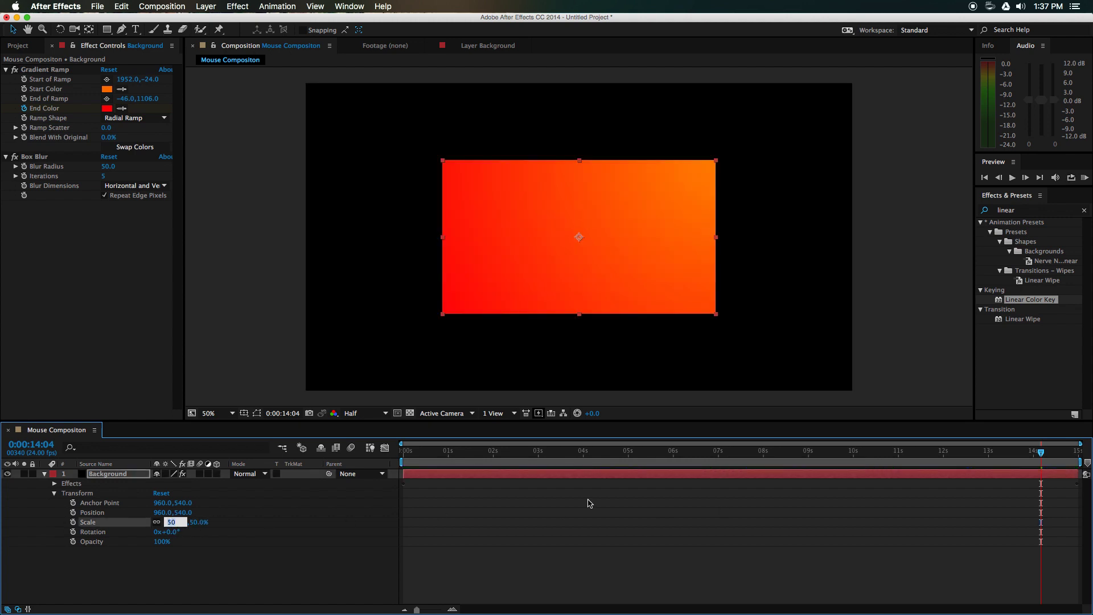
type("100")
key("Return")
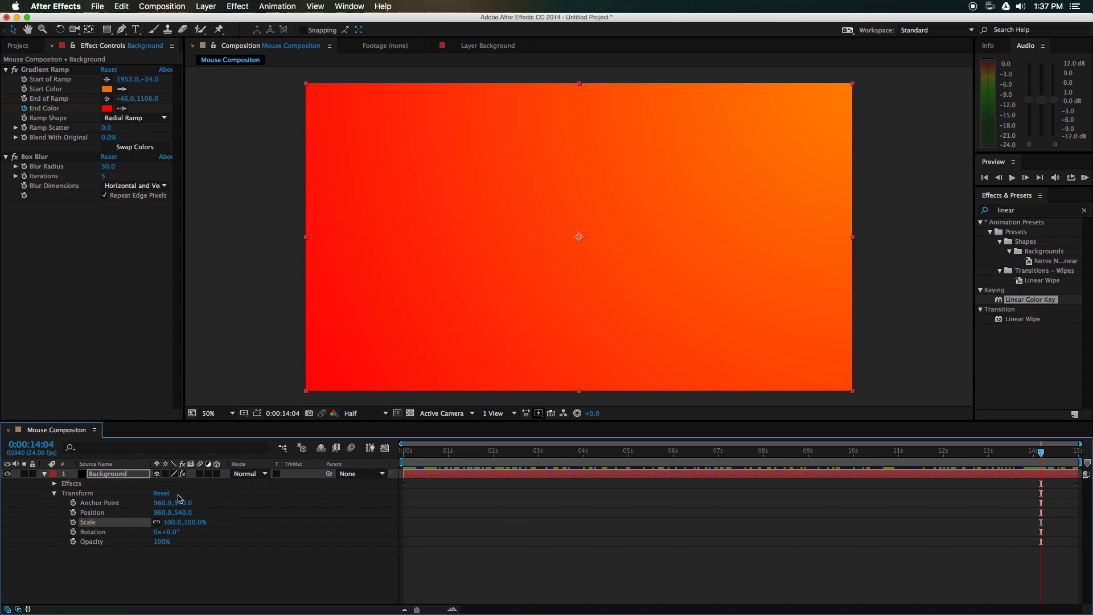
- Rotate the Background layer to 90°, to 180°, and finally to a full 360° turn
left_click(170, 531)
type("90")
key("Return")
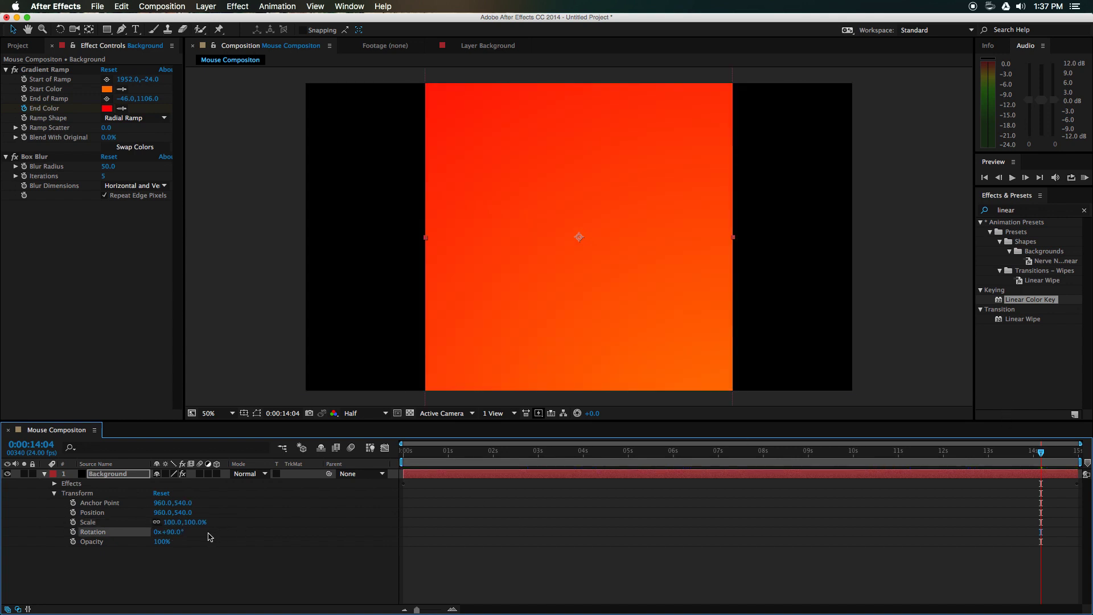
left_click(171, 531)
key("Return")
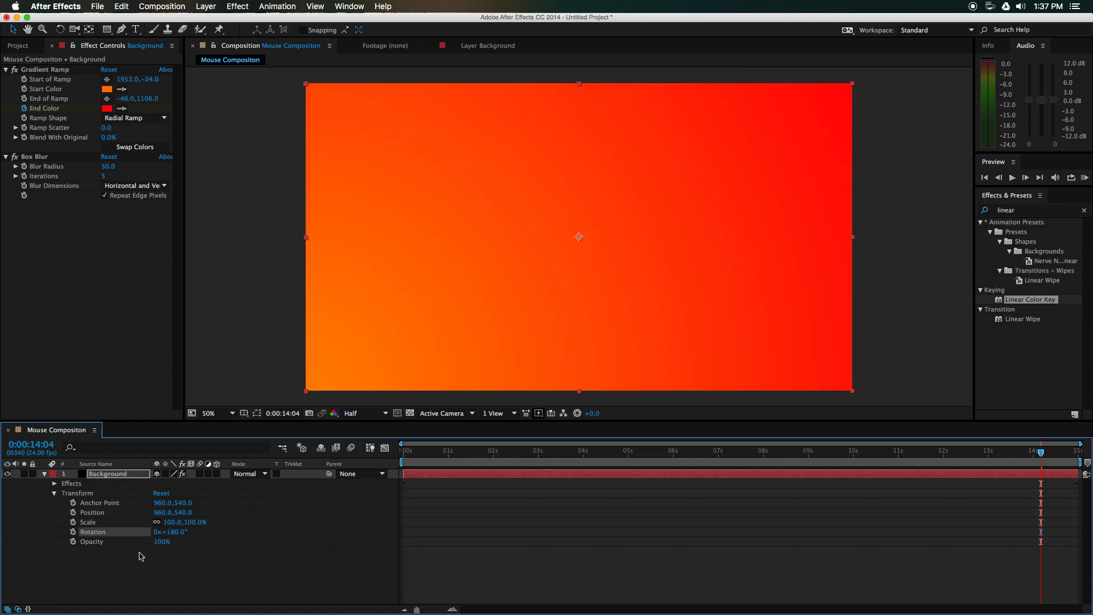
left_click(170, 531)
type("360")
key("Return")
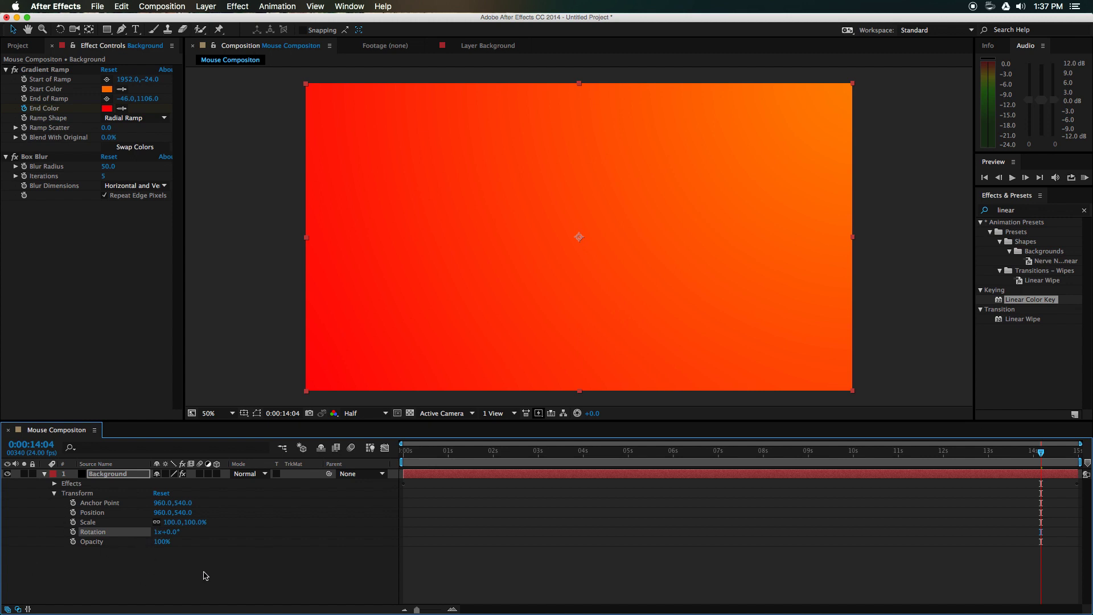
left_click(221, 567)
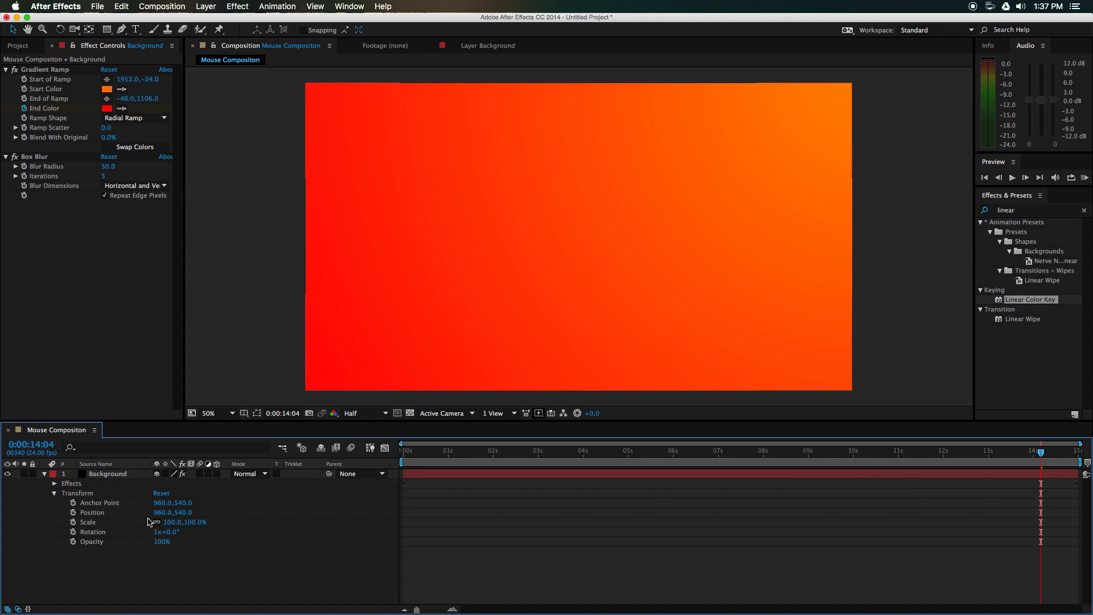
- Lower the Background layer's Opacity to 34% and turn on the transparency grid to inspect it at 0:00:10:16
left_click_drag(159, 543, 128, 551)
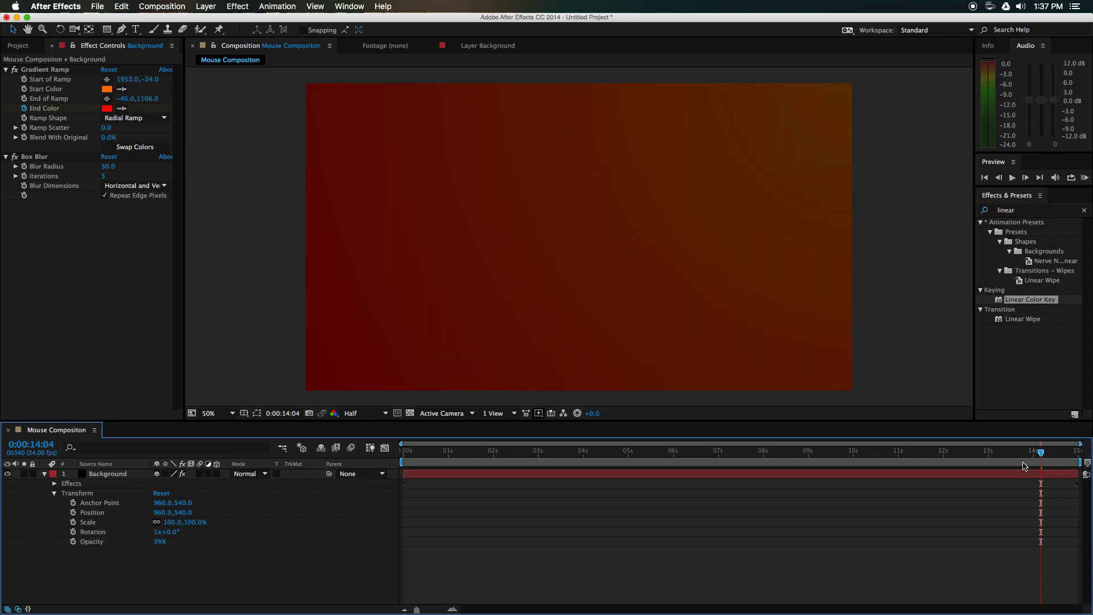
left_click_drag(1025, 455, 884, 464)
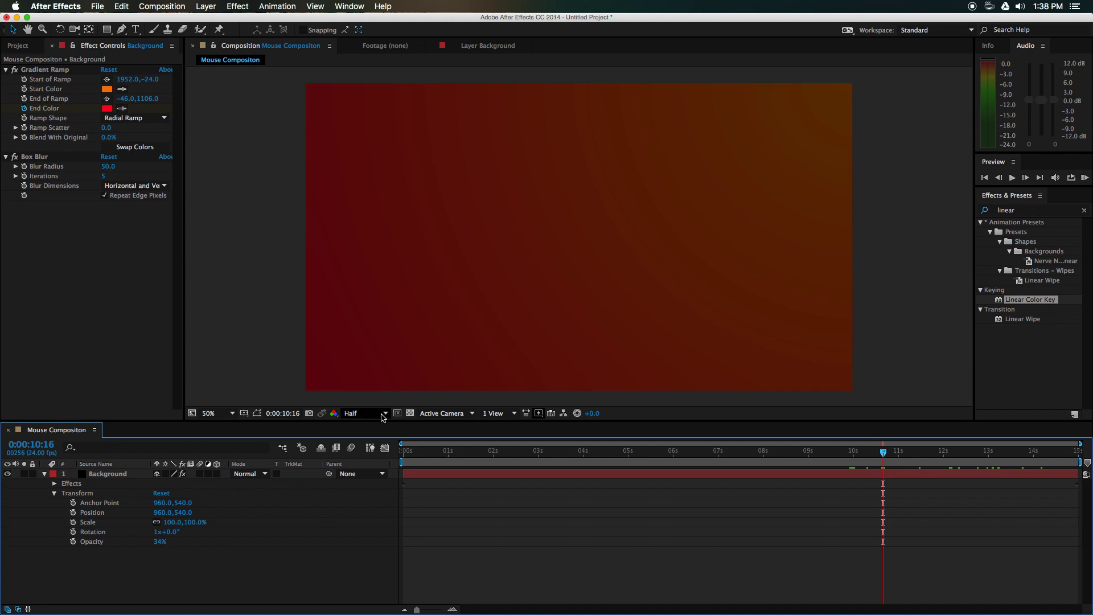
left_click(410, 413)
left_click(411, 413)
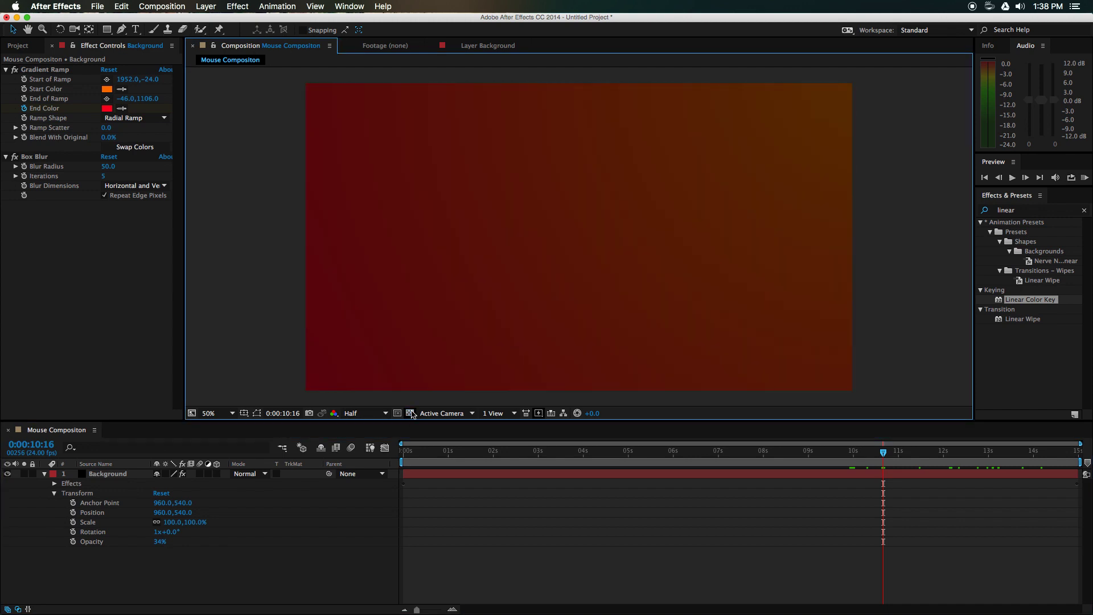
left_click(411, 413)
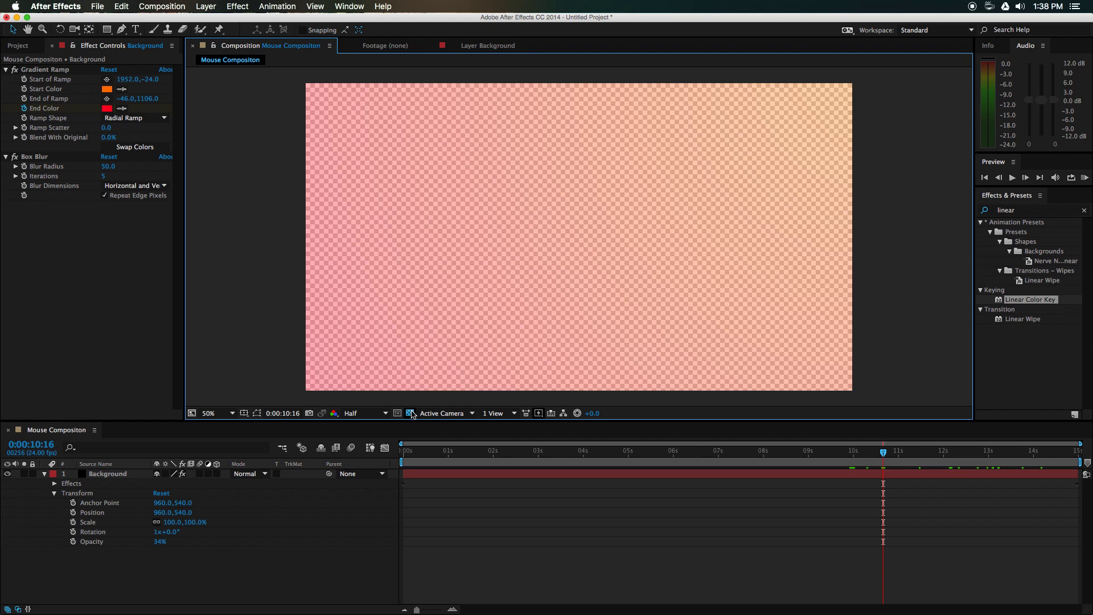
left_click(410, 413)
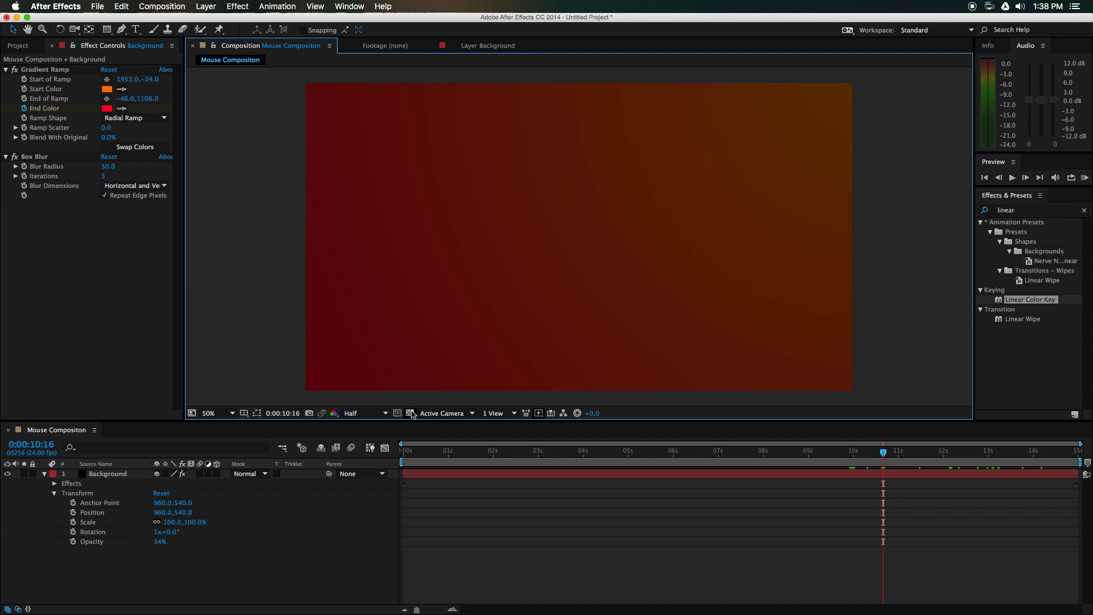
left_click(411, 413)
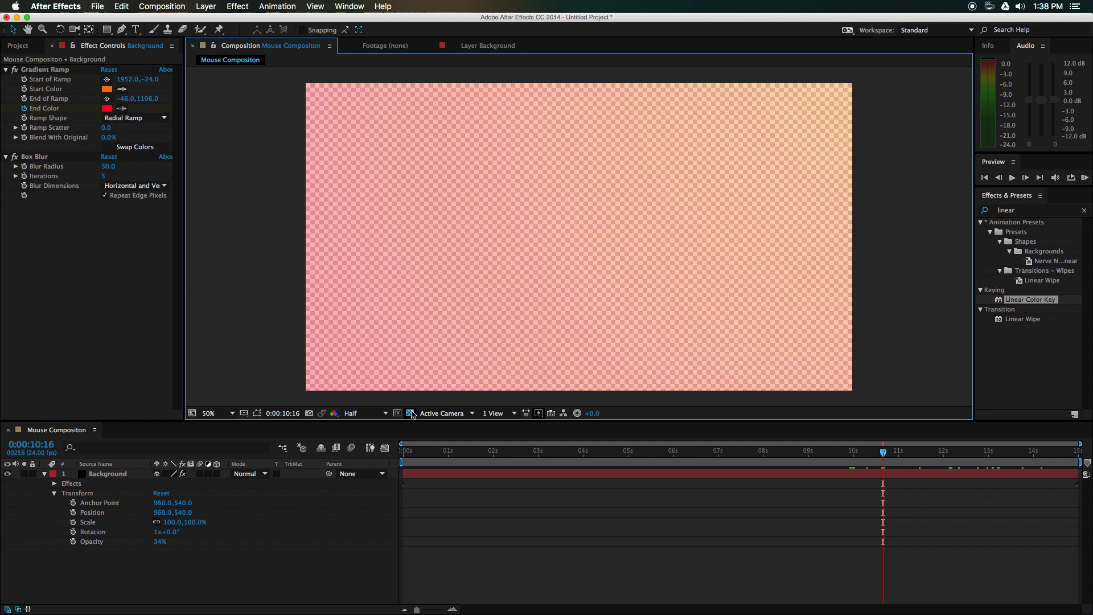
- Restore the Background layer's Opacity to 100%
left_click(161, 541)
type("53")
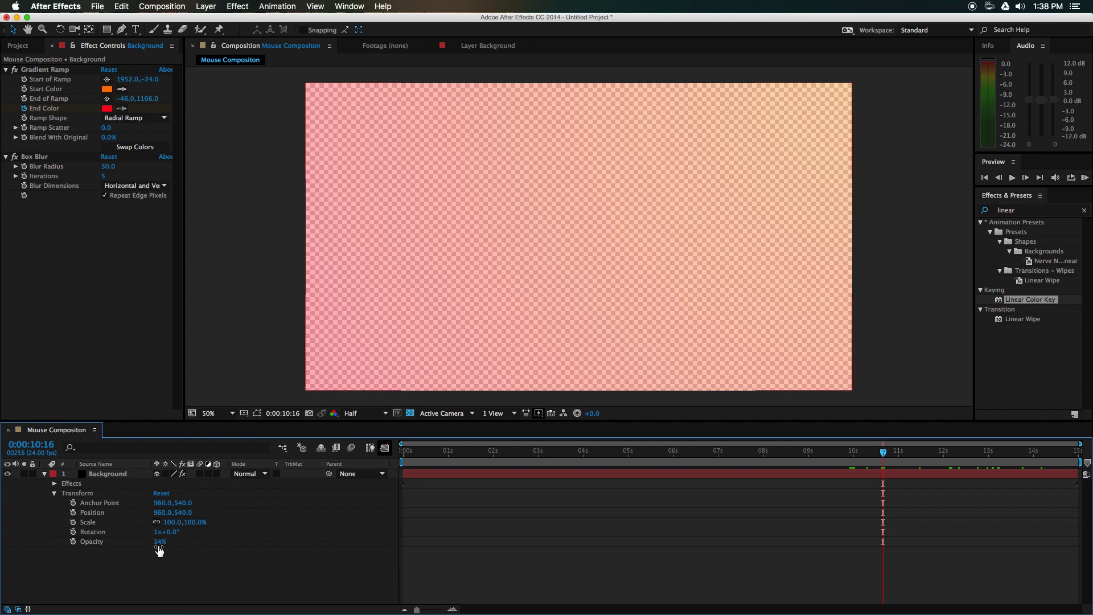
key("Return")
left_click_drag(188, 543, 233, 541)
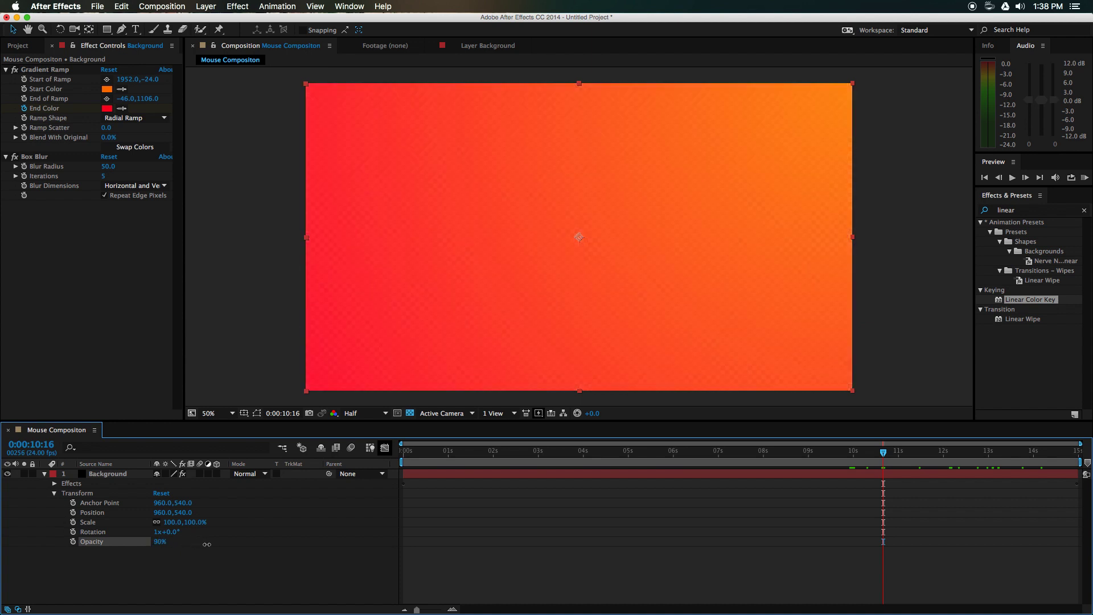
left_click(622, 566)
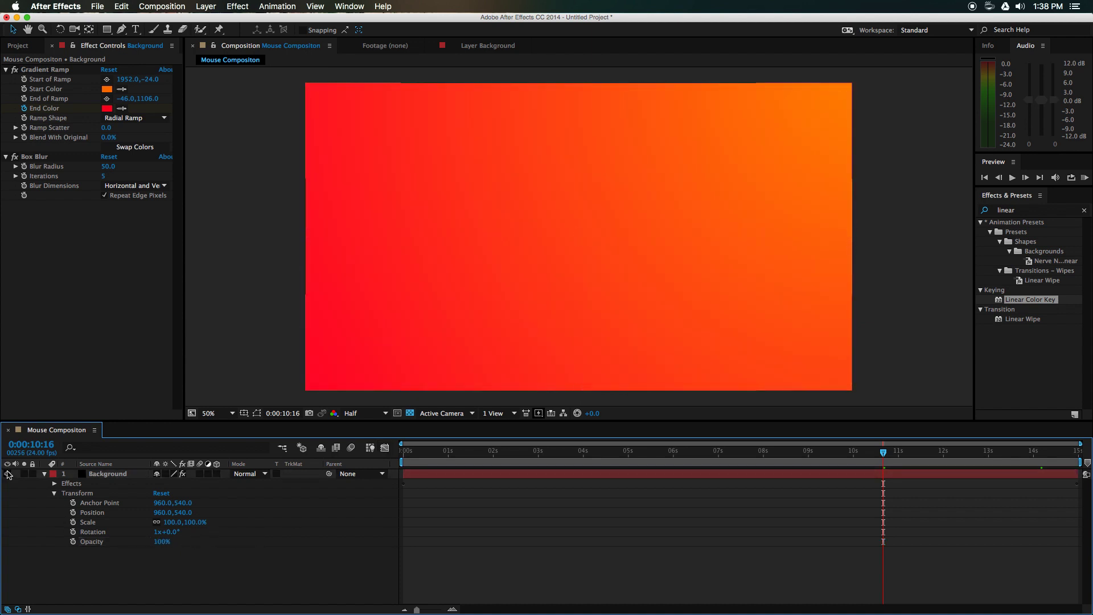
- Toggle the Background layer's Transform group open and closed, and collapse the whole layer outline
left_click(55, 493)
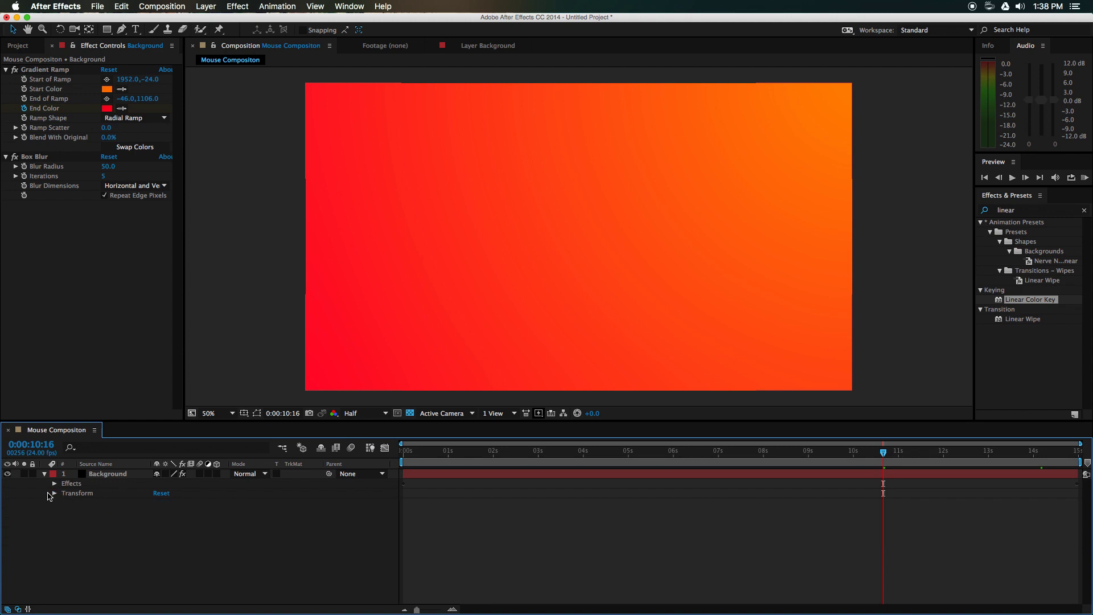
left_click(44, 475)
left_click(44, 475)
left_click(54, 493)
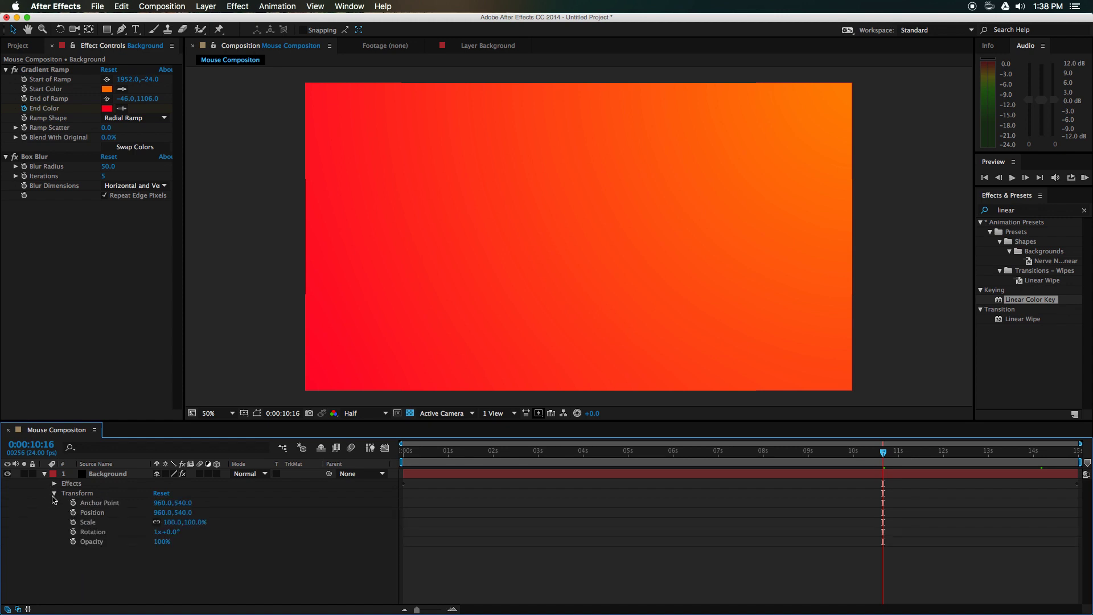
left_click(54, 494)
left_click(54, 494)
left_click(55, 494)
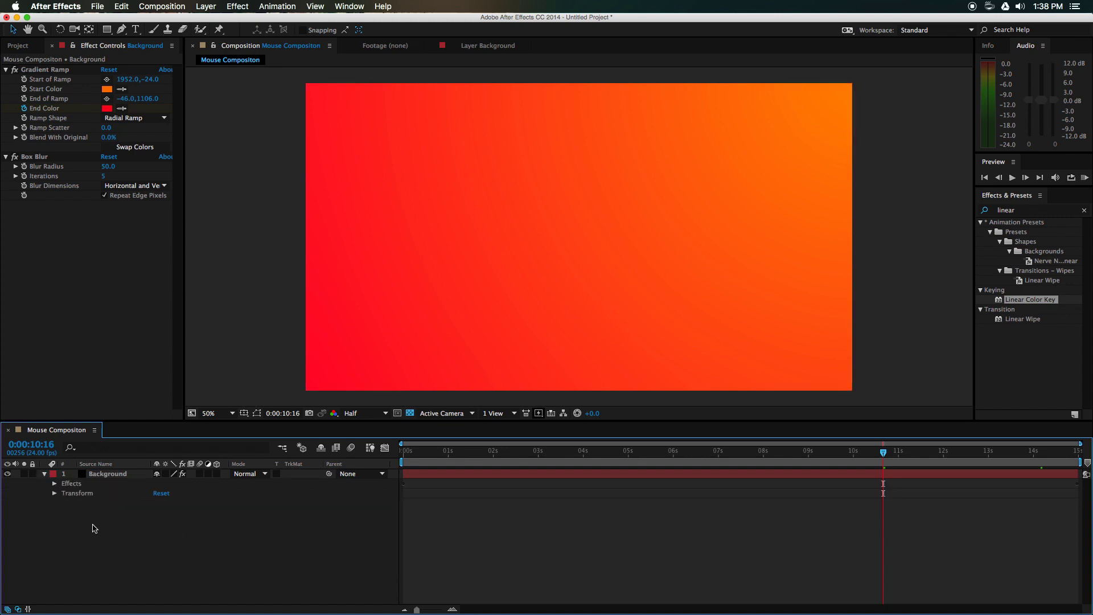
left_click(45, 476)
- Create a text layer above Background reading MAKC and move it slightly down toward the vertical middle of the composition
left_click(138, 31)
left_click(137, 29)
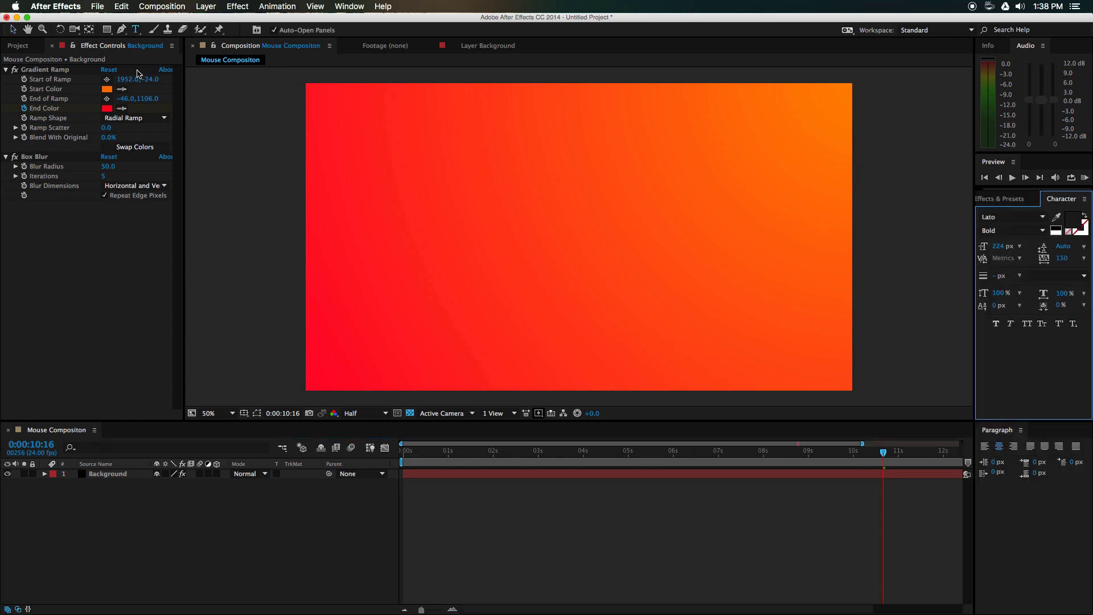
left_click(109, 474)
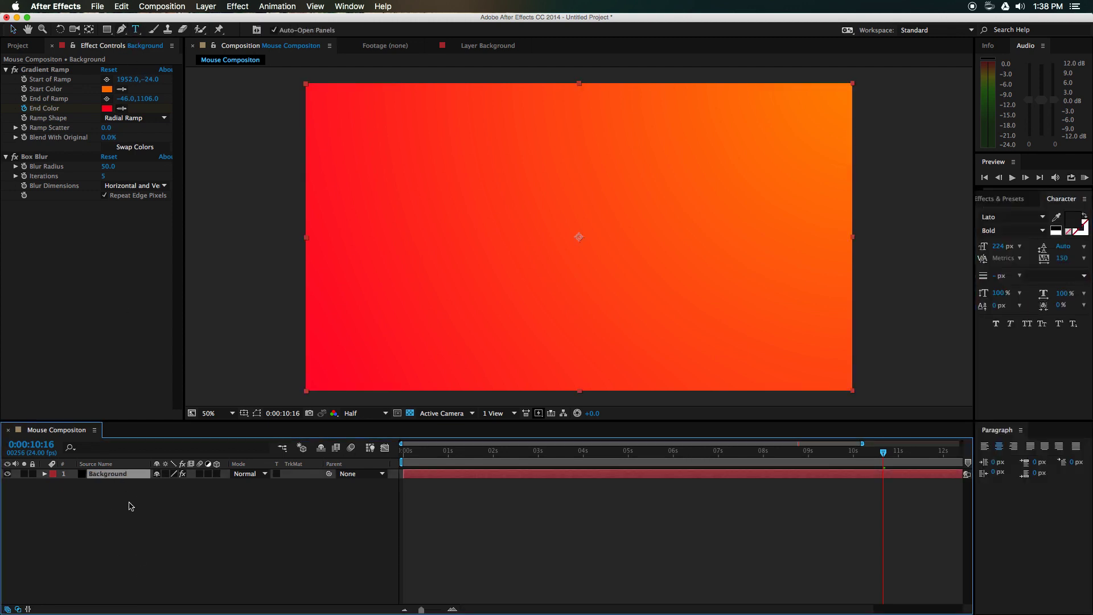
left_click(215, 8)
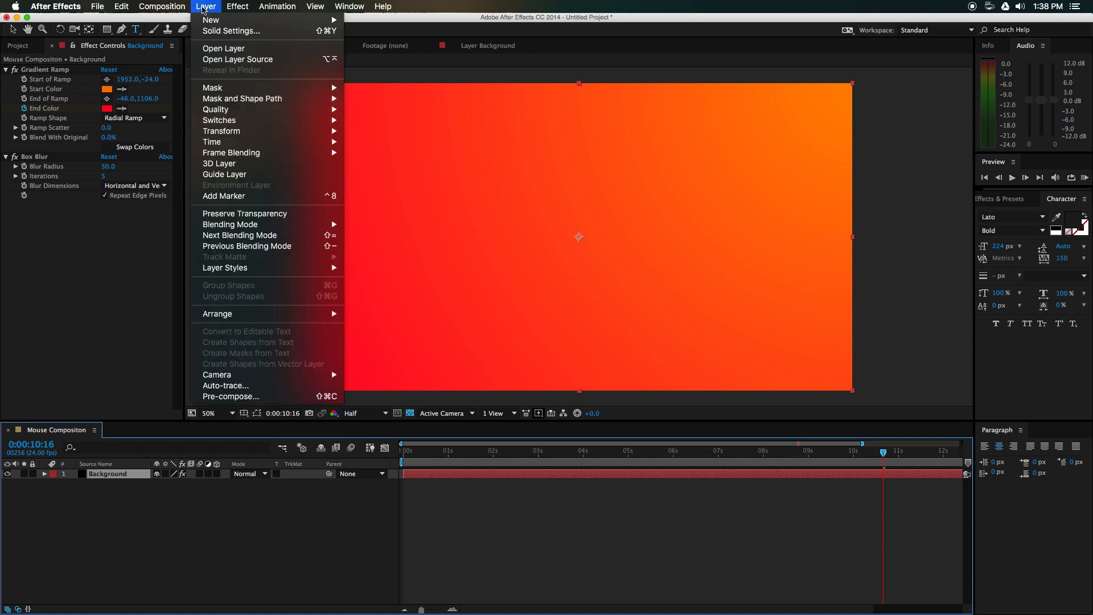
mouse_move(222, 22)
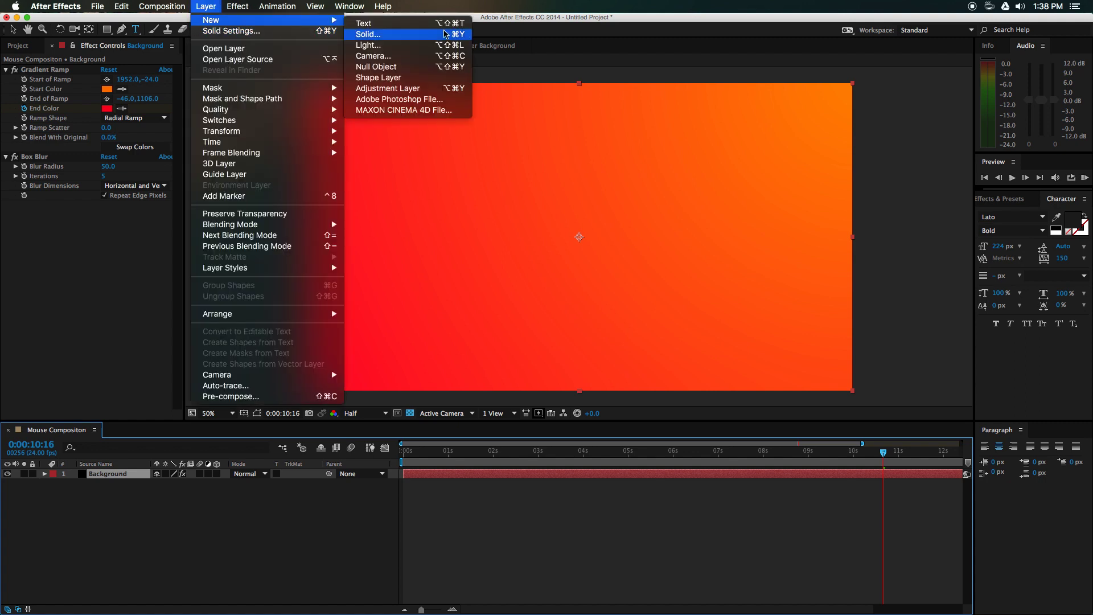
left_click(424, 33)
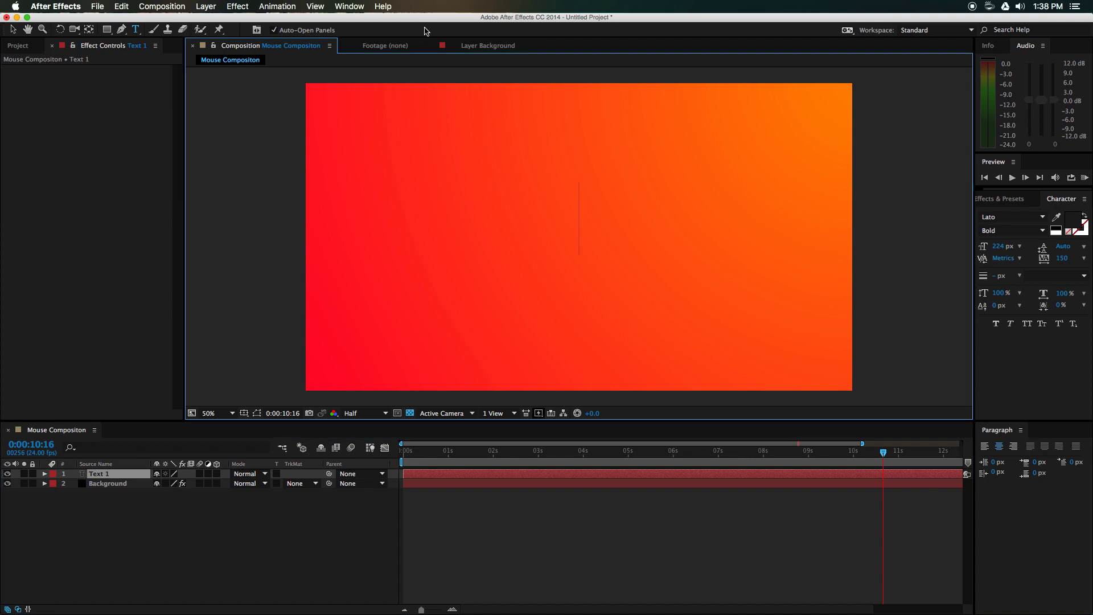
type("МАКС")
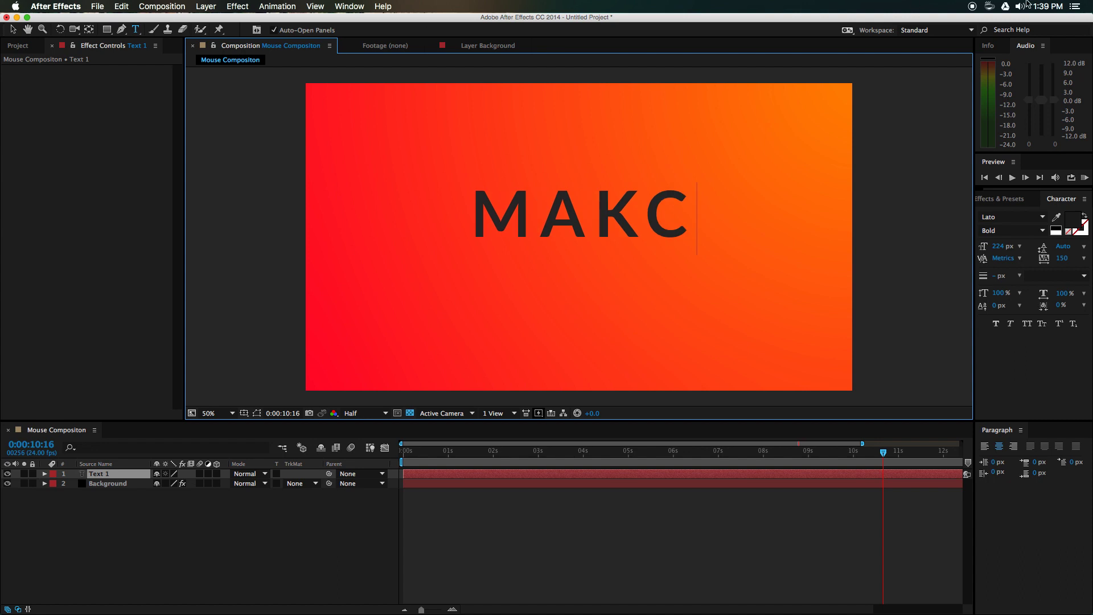
left_click(14, 29)
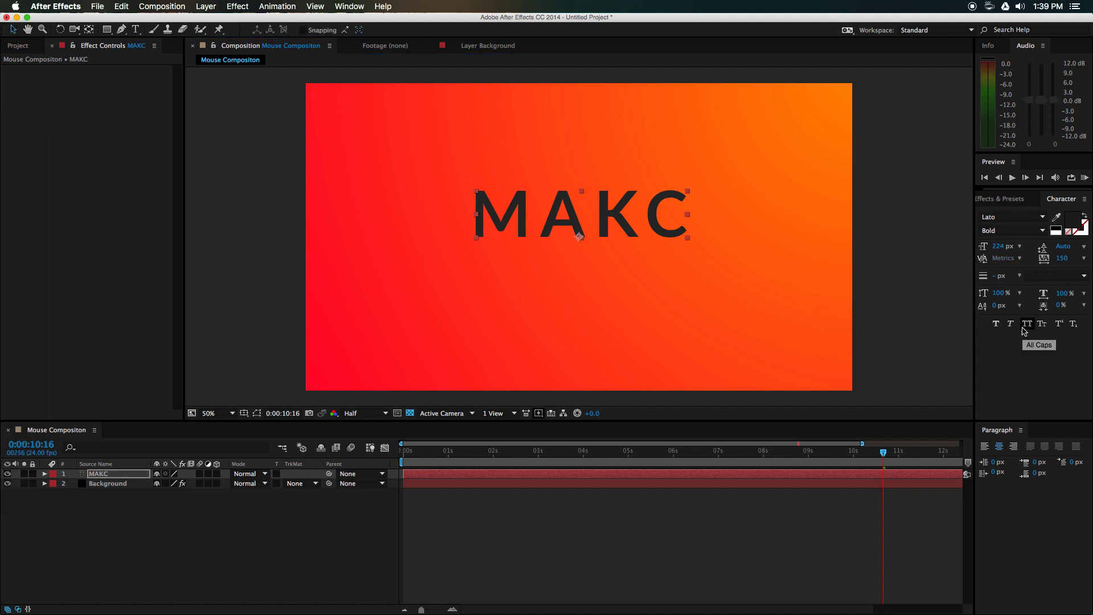
left_click_drag(647, 221, 632, 242)
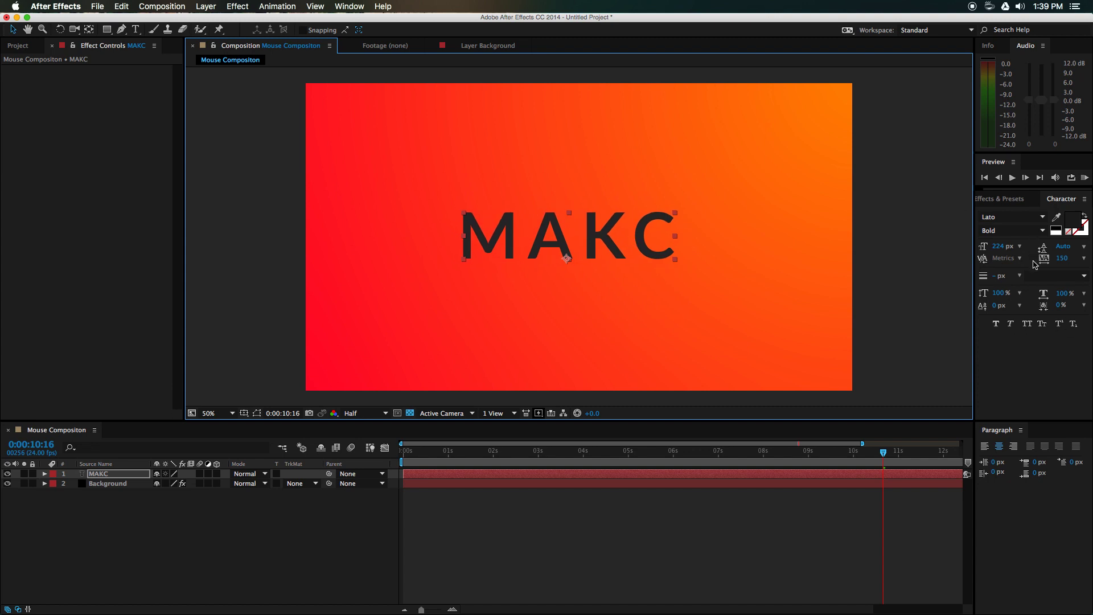
- Try the Hairline style of the Lato font on the MAKC text
left_click(1066, 203)
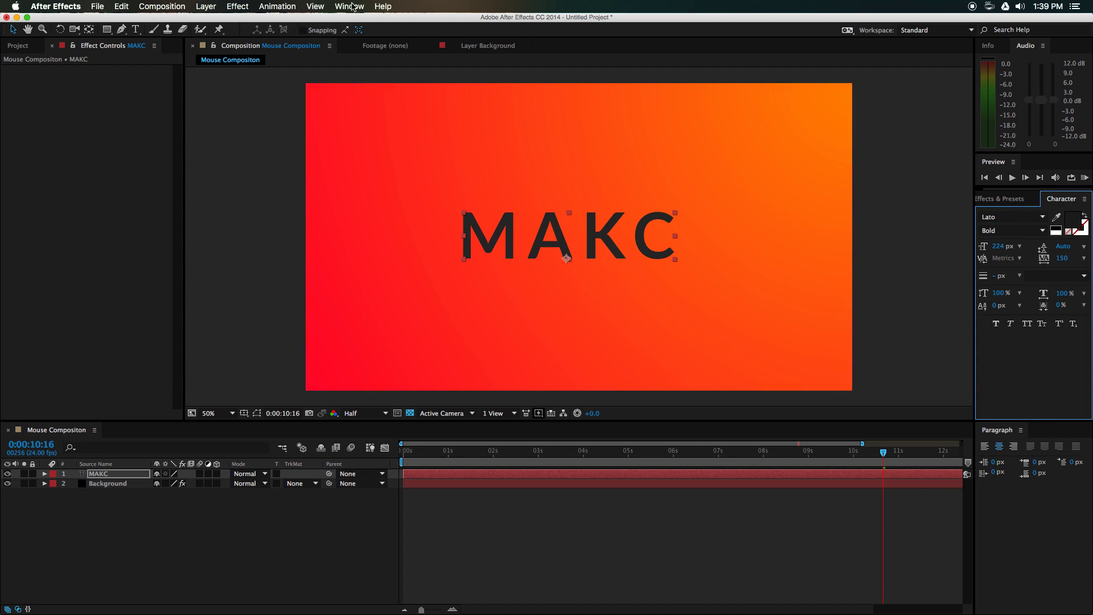
left_click(349, 6)
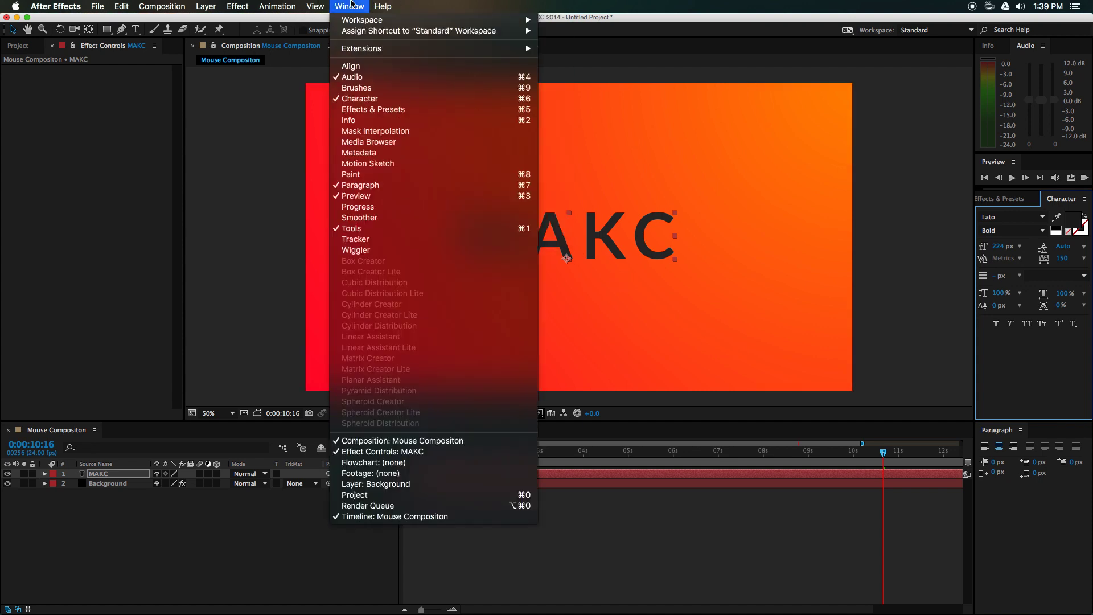
left_click(1058, 352)
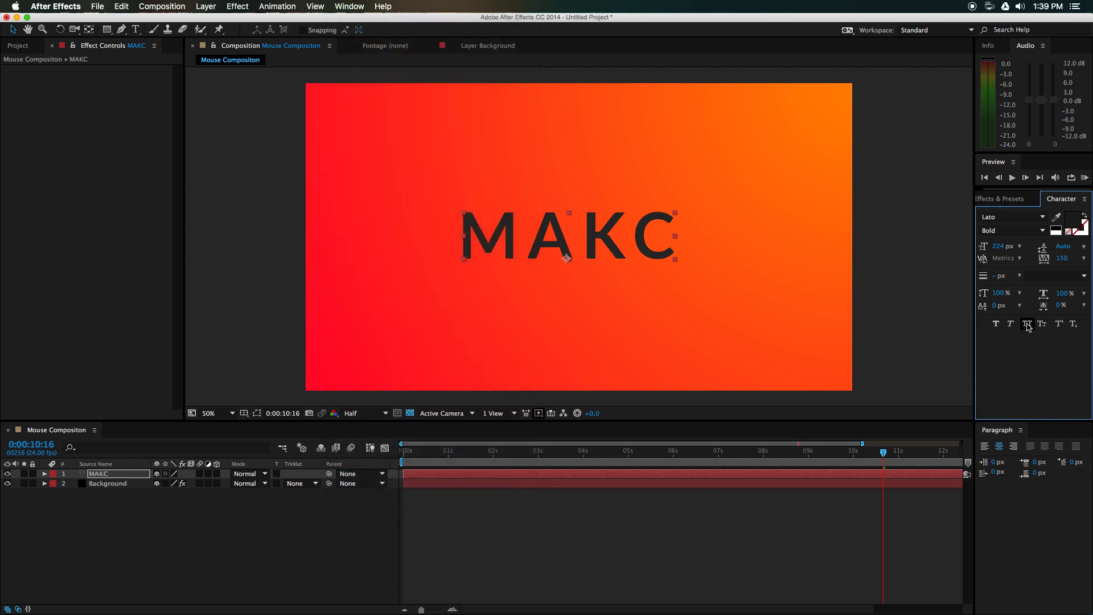
left_click(1039, 233)
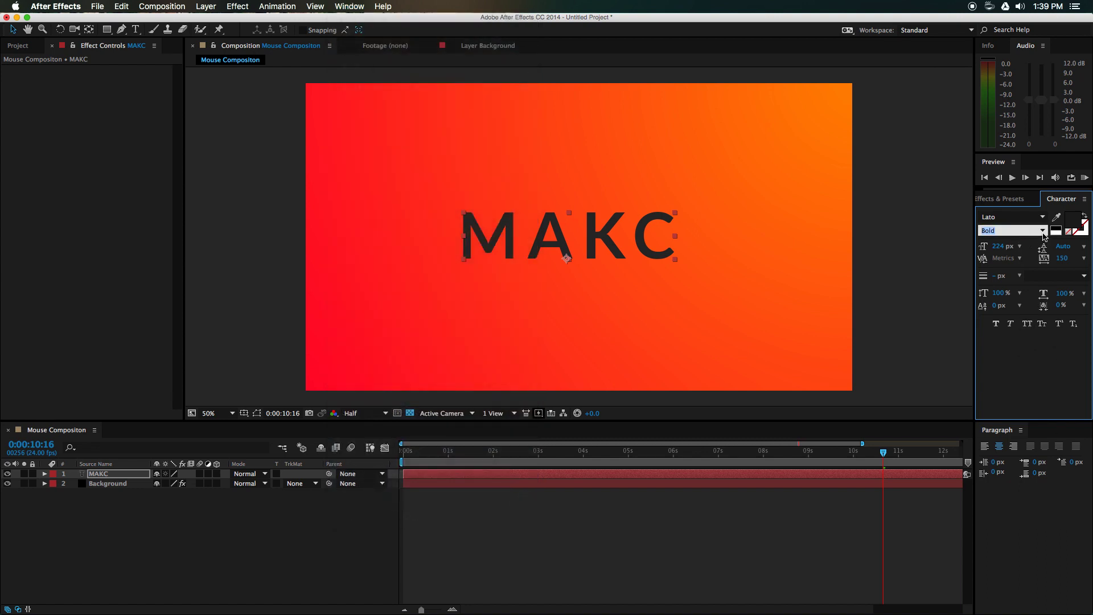
left_click(1043, 232)
left_click(1043, 233)
left_click(1043, 231)
left_click(1041, 232)
left_click(1043, 231)
left_click(1031, 242)
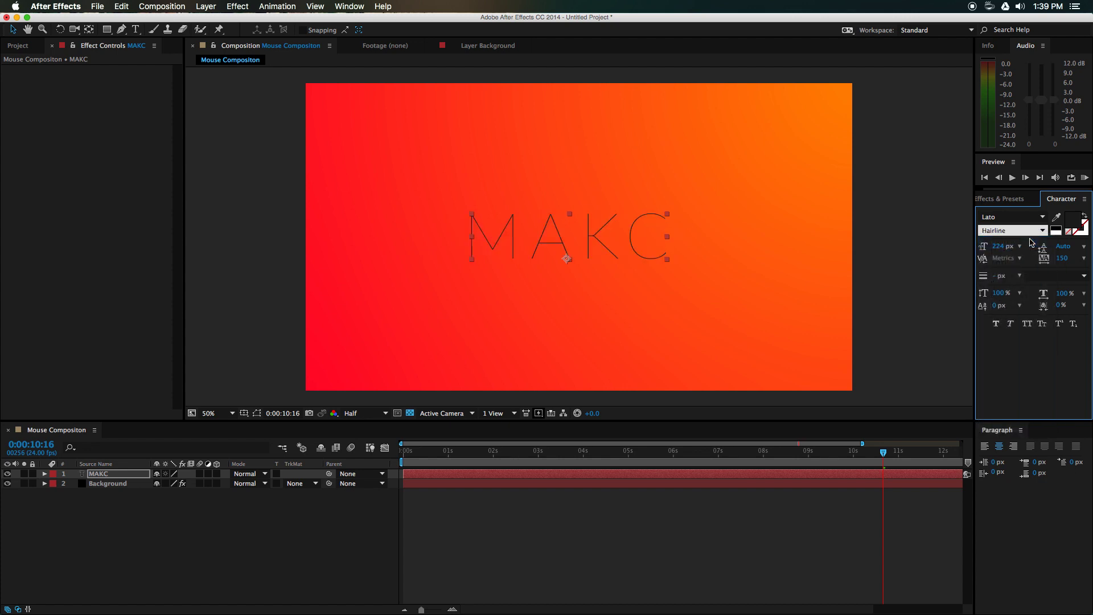
- Set the MAKC text's fill color to white (FFFFFF) and its Lato font style to Thin
left_click(1073, 219)
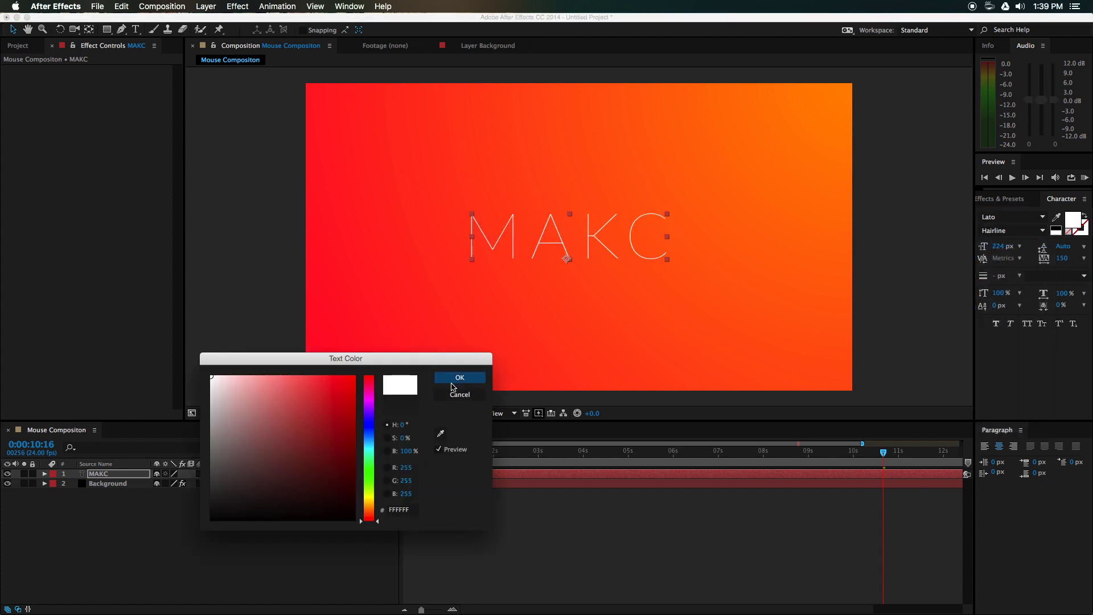
left_click(457, 378)
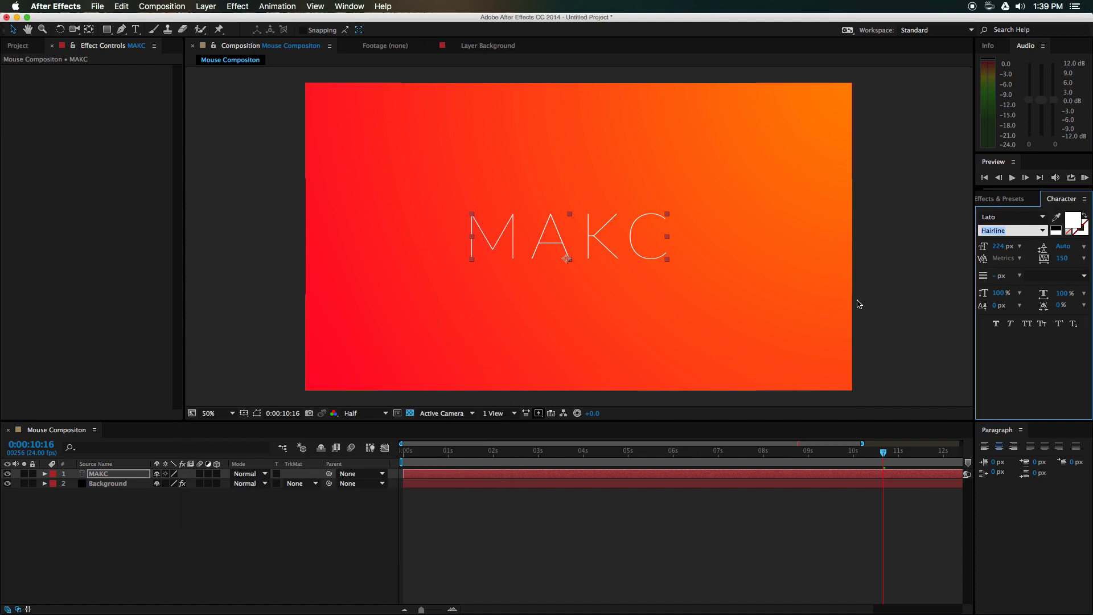
left_click(1042, 231)
left_click(1042, 232)
left_click(1042, 232)
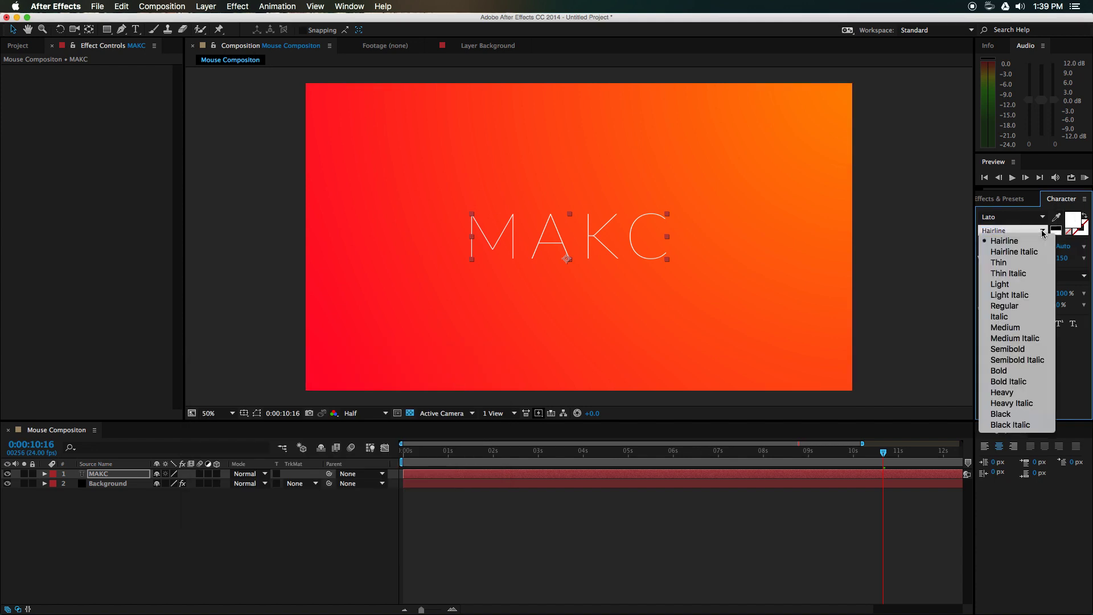
left_click(1042, 231)
left_click(1042, 232)
left_click(999, 262)
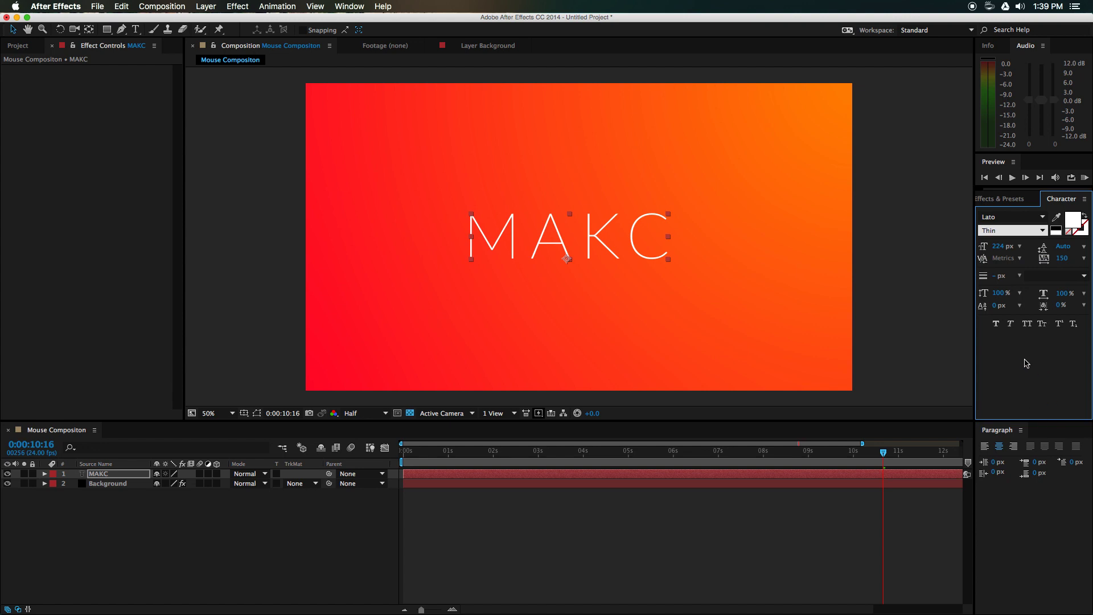
- Try Faux Bold and All Caps on the MAKC text, turning each one off again
left_click(996, 324)
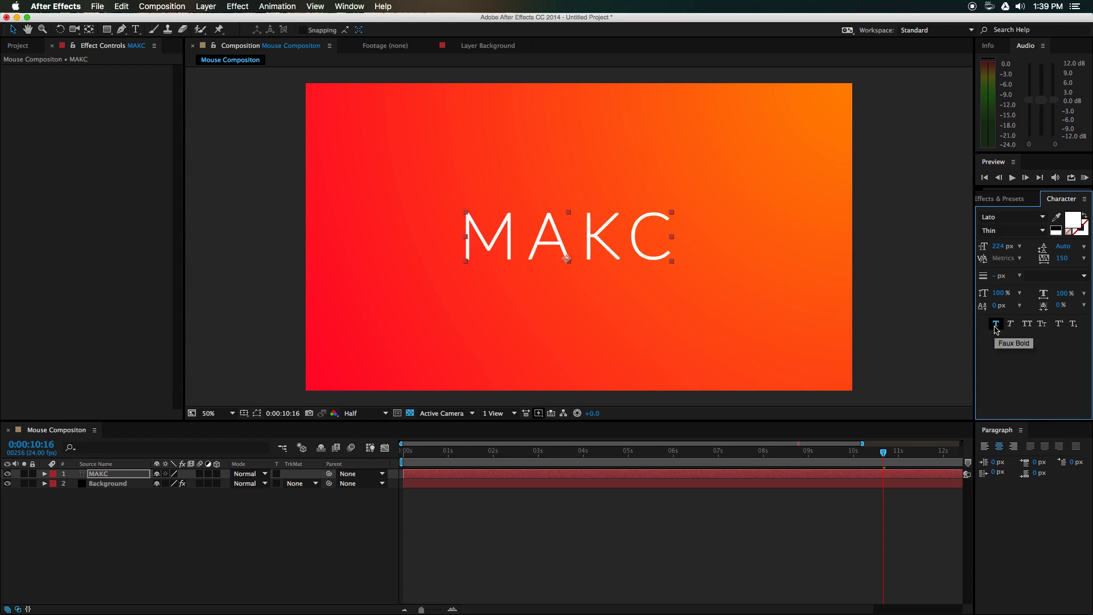
left_click(996, 323)
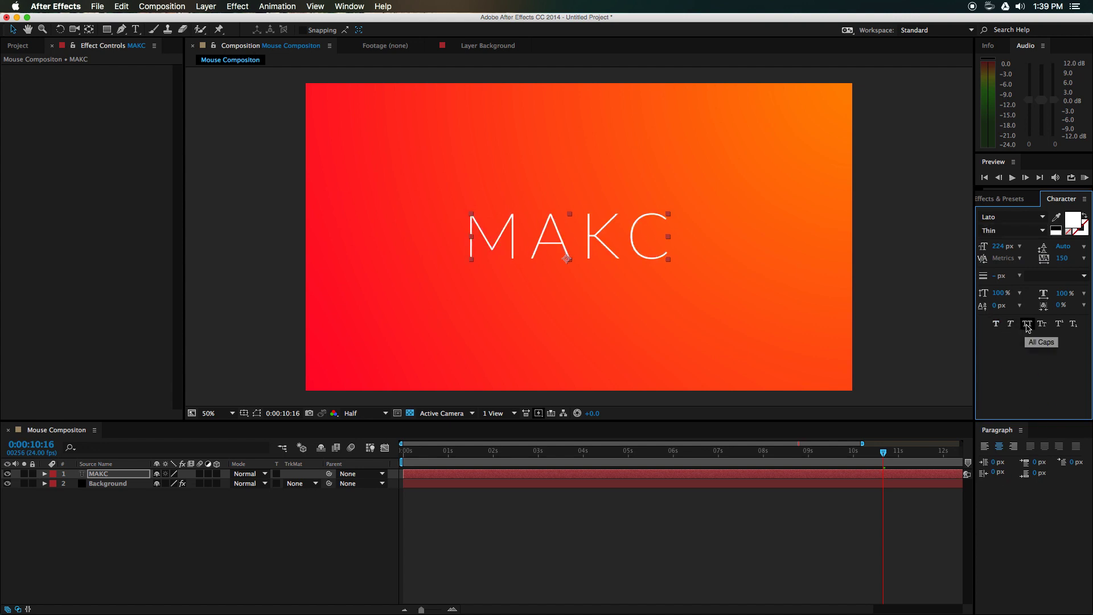
left_click(1027, 326)
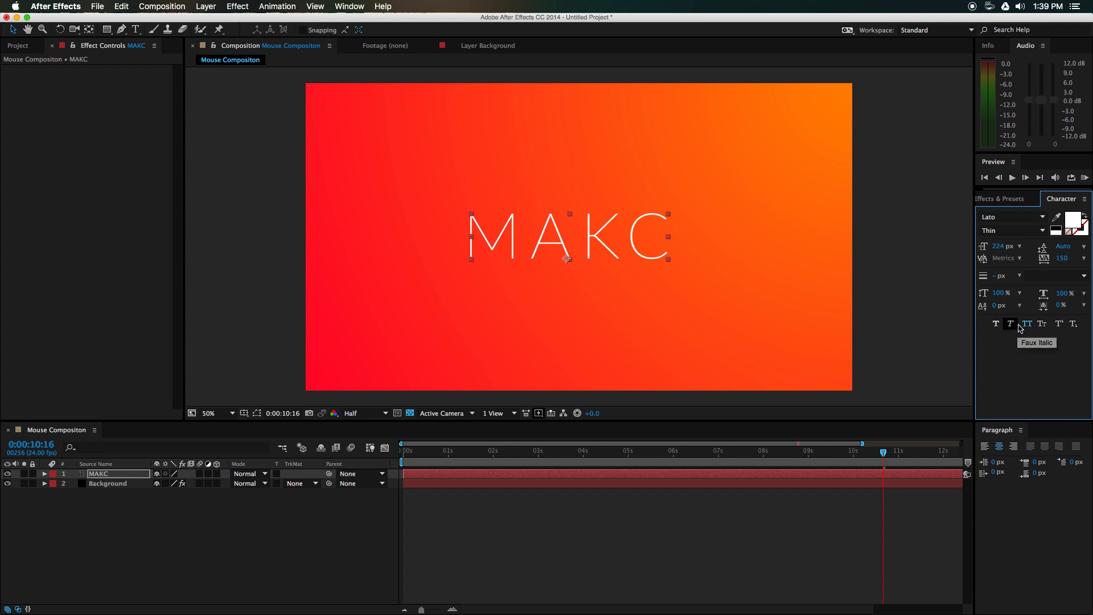
left_click(1031, 328)
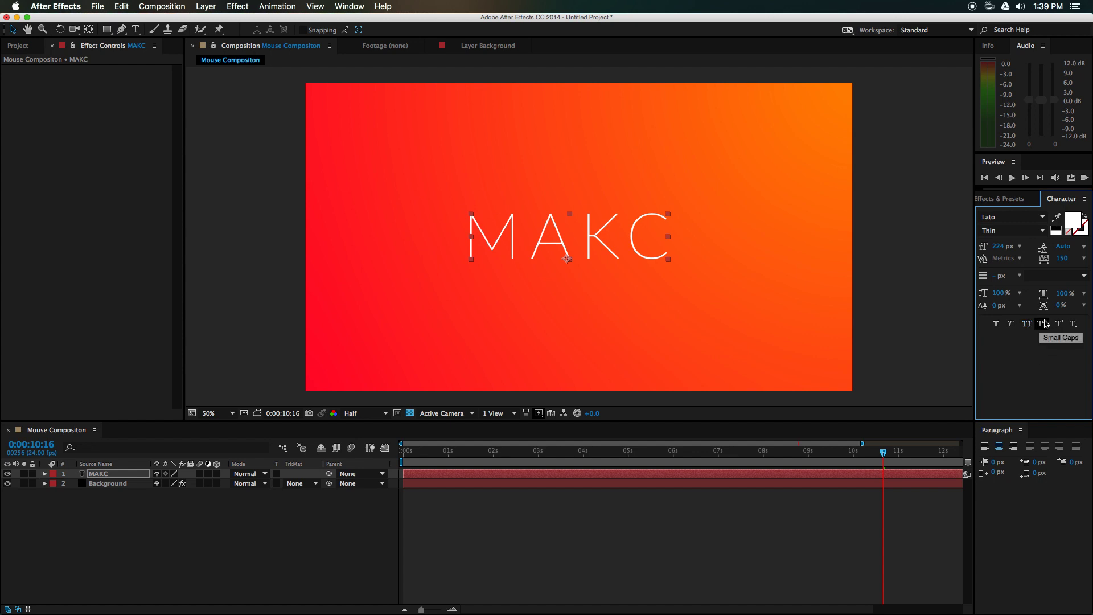
- Retype the text in mixed case as Makc and apply All Caps to it after trying Small Caps
double_click(562, 236)
type("Makc")
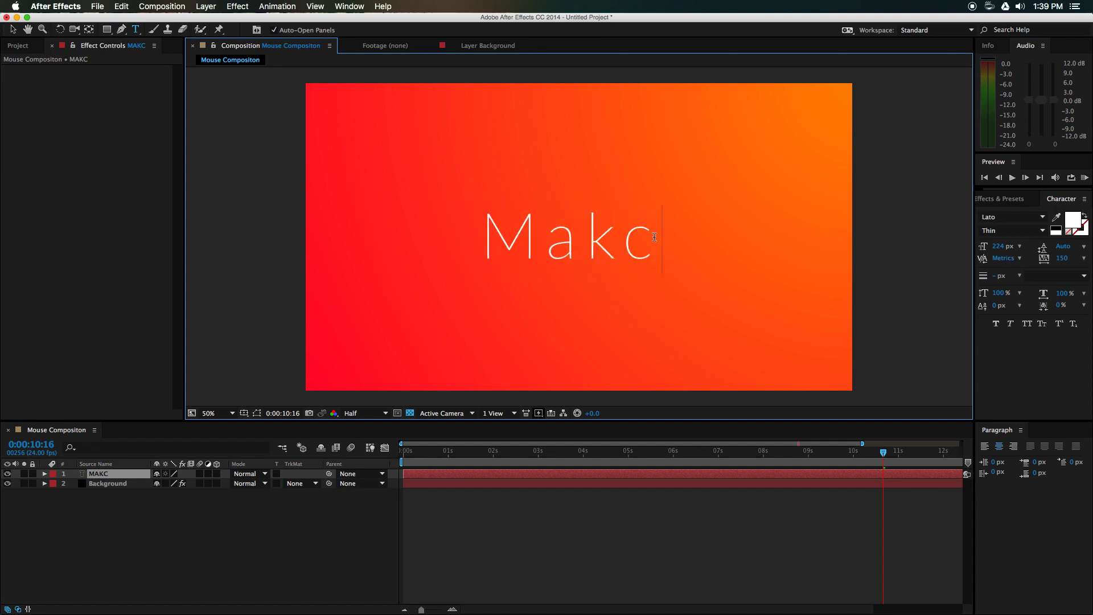
left_click(12, 29)
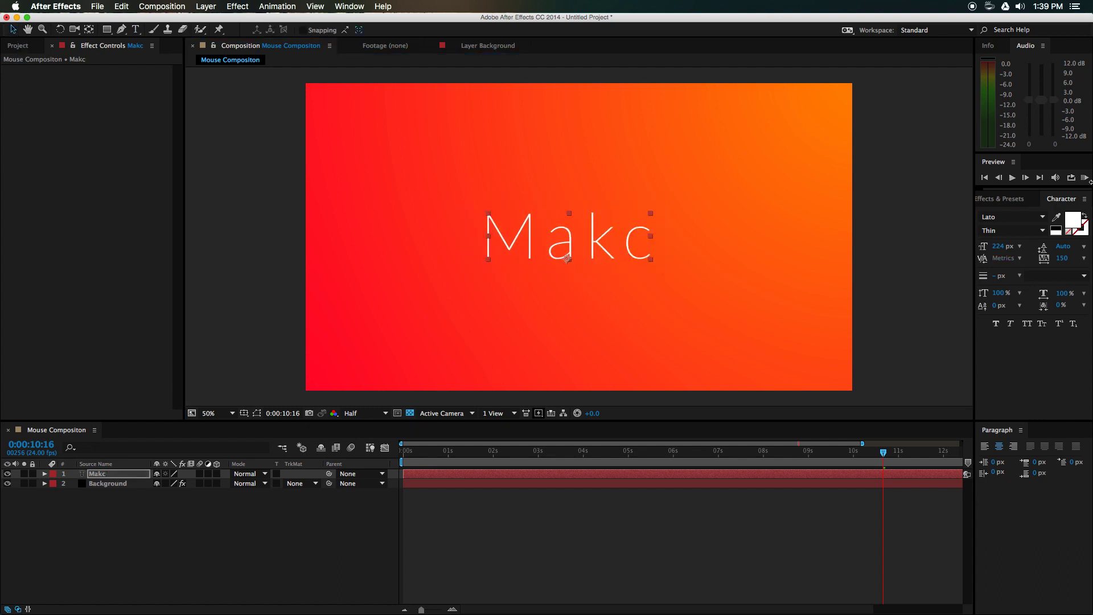
left_click(1042, 328)
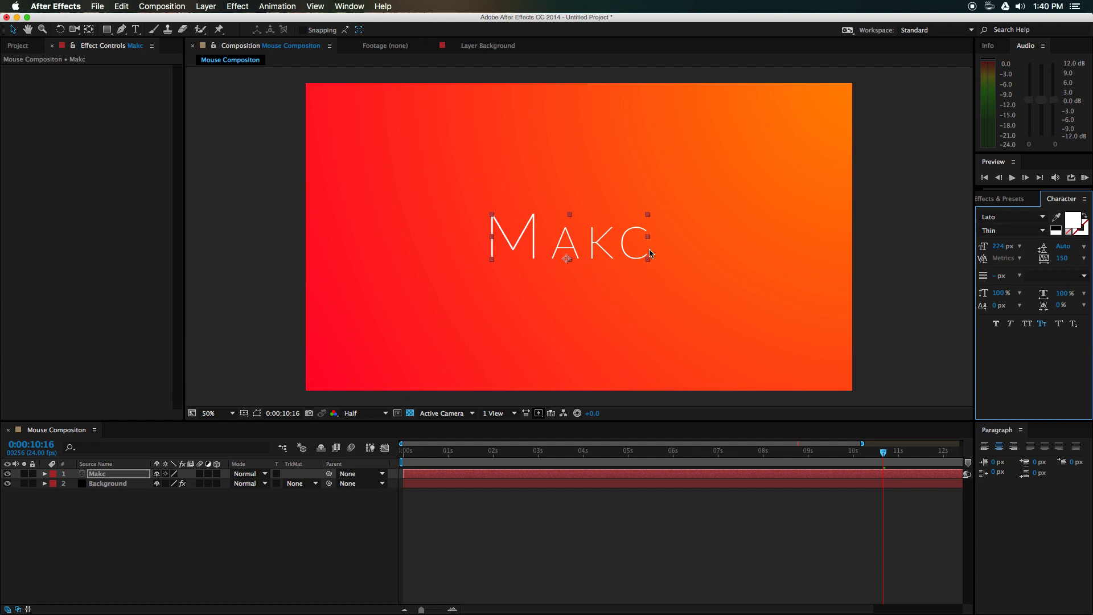
left_click(1028, 324)
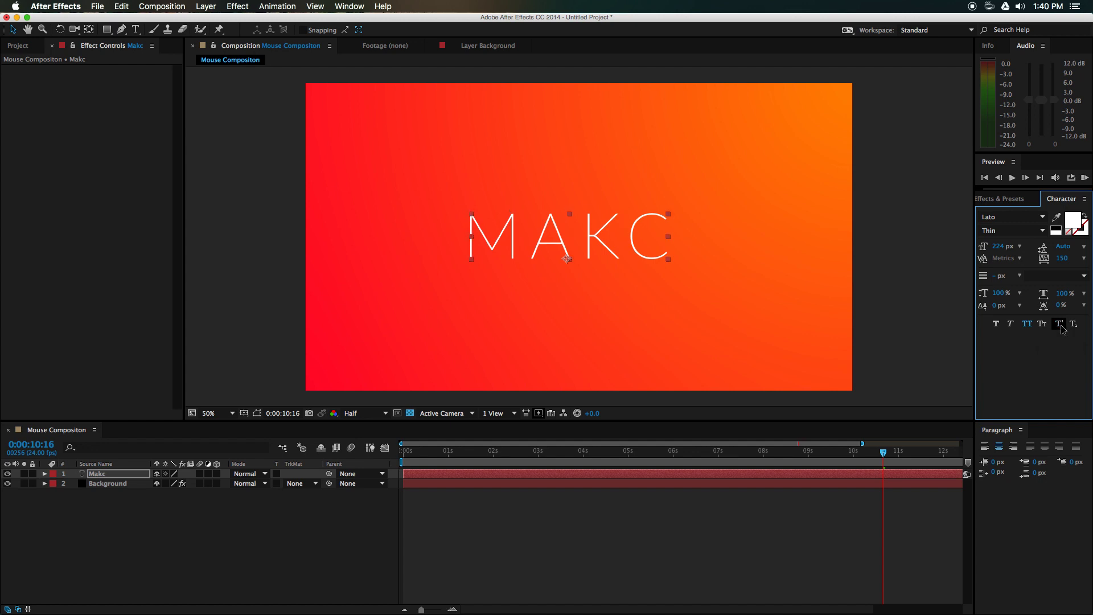
- Try Superscript and Subscript on the text, turning each one off again
left_click(1061, 327)
left_click(1060, 325)
left_click(1078, 329)
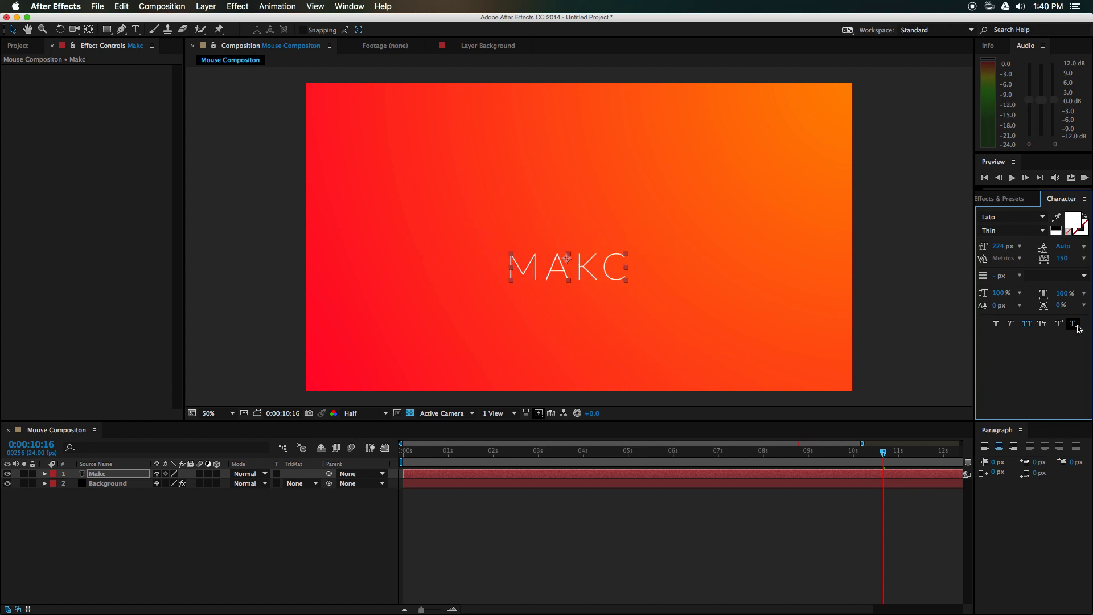
left_click(1077, 329)
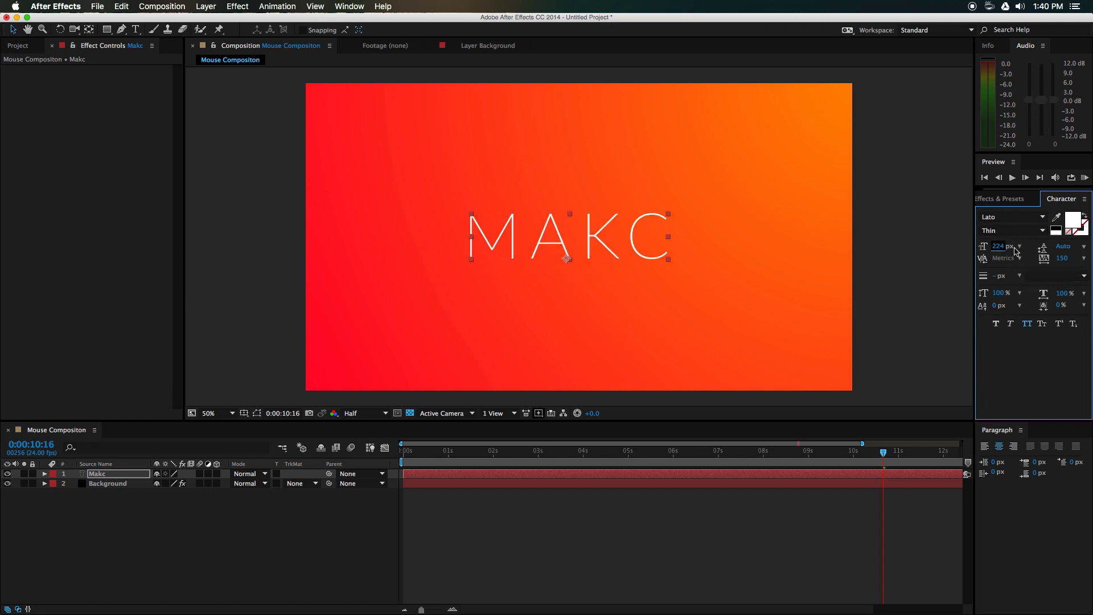
- Set the text's font size to 250 px
left_click(1014, 248)
type("250")
key("Return")
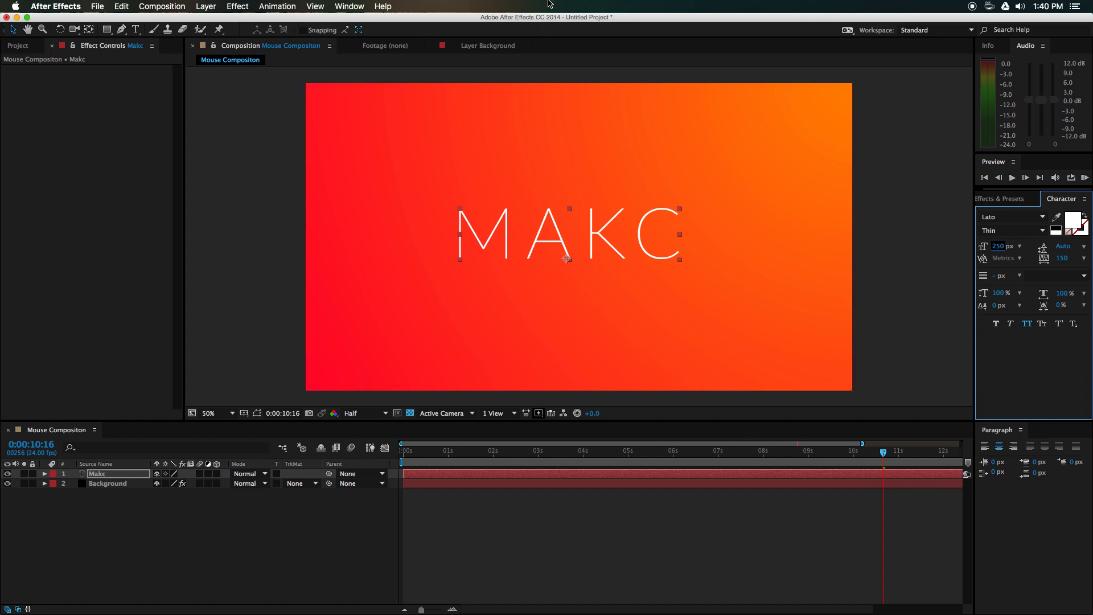
- Show the Align controls and center the text layer horizontally and vertically in the composition
left_click(340, 4)
left_click(340, 4)
left_click(340, 4)
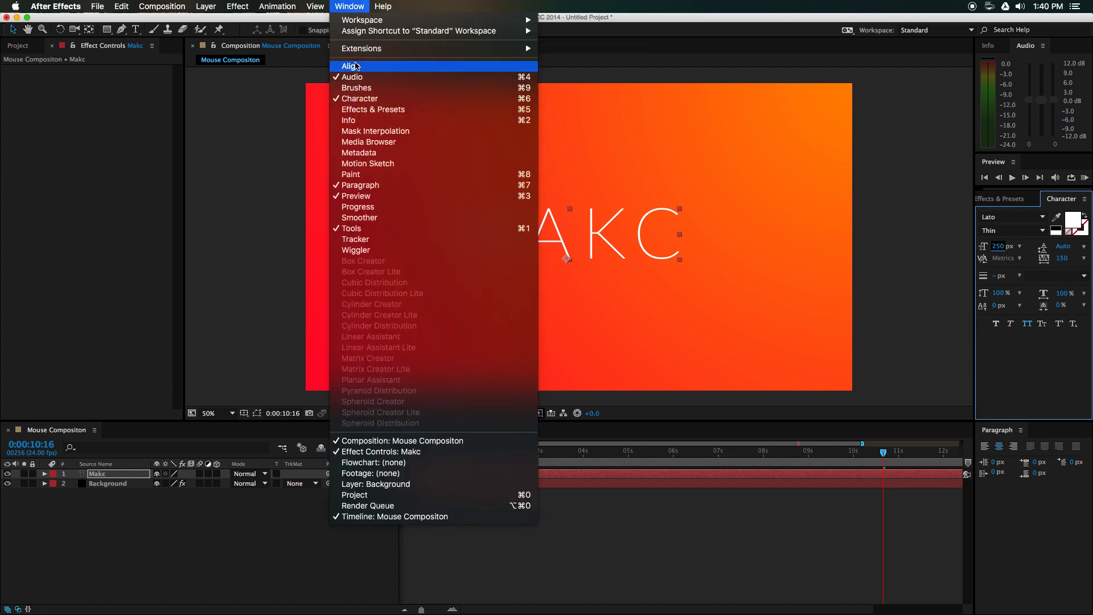
left_click(351, 66)
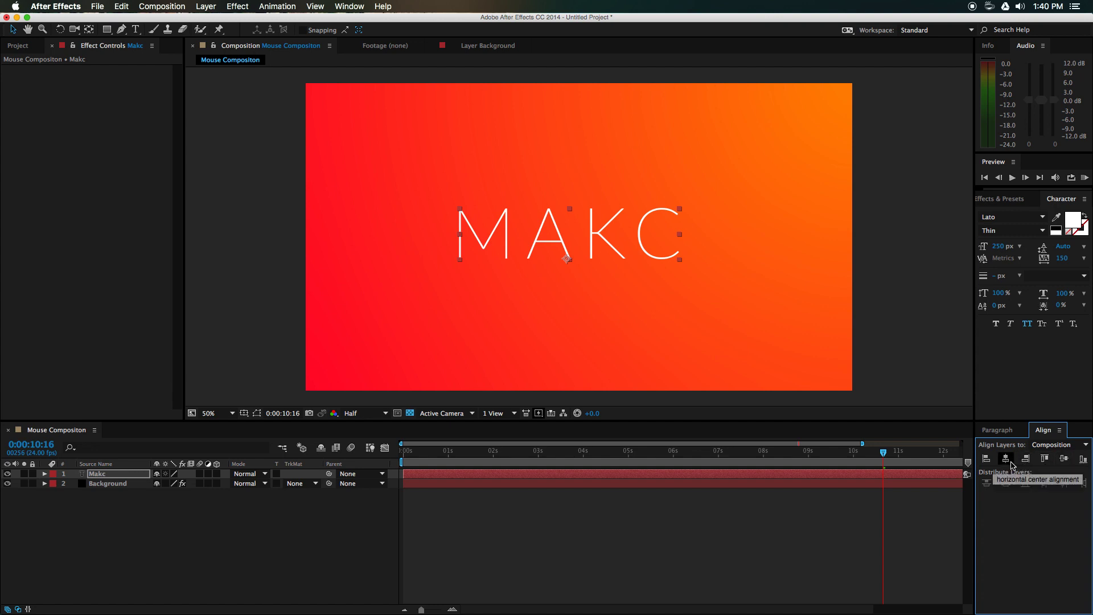
left_click(1006, 460)
left_click(1064, 460)
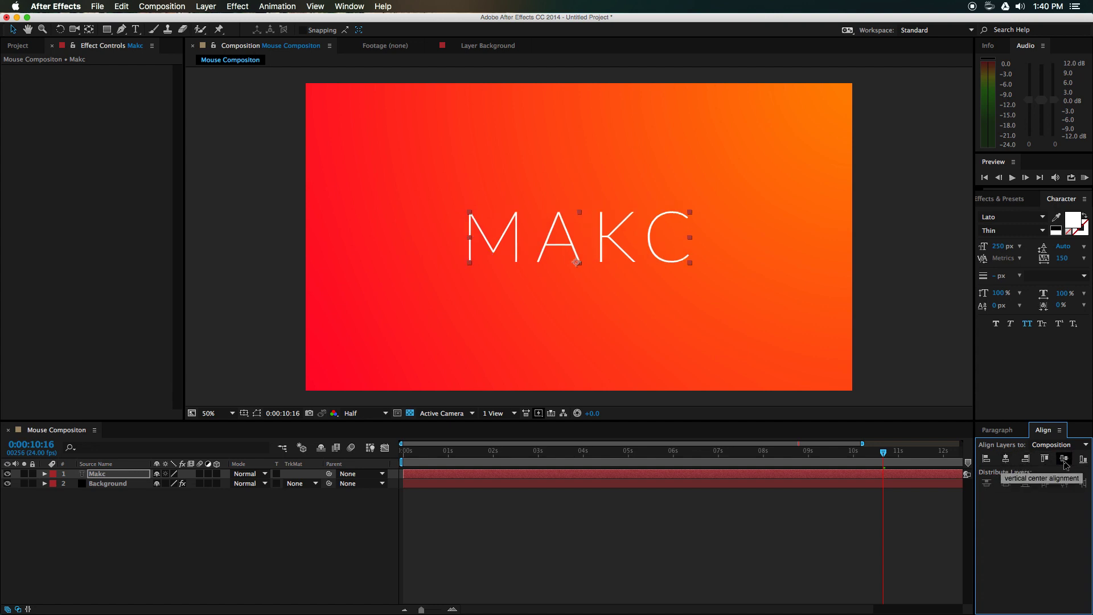
- Deselect the text layer and create a new adjustment layer above it in the composition
left_click(905, 259)
left_click(206, 6)
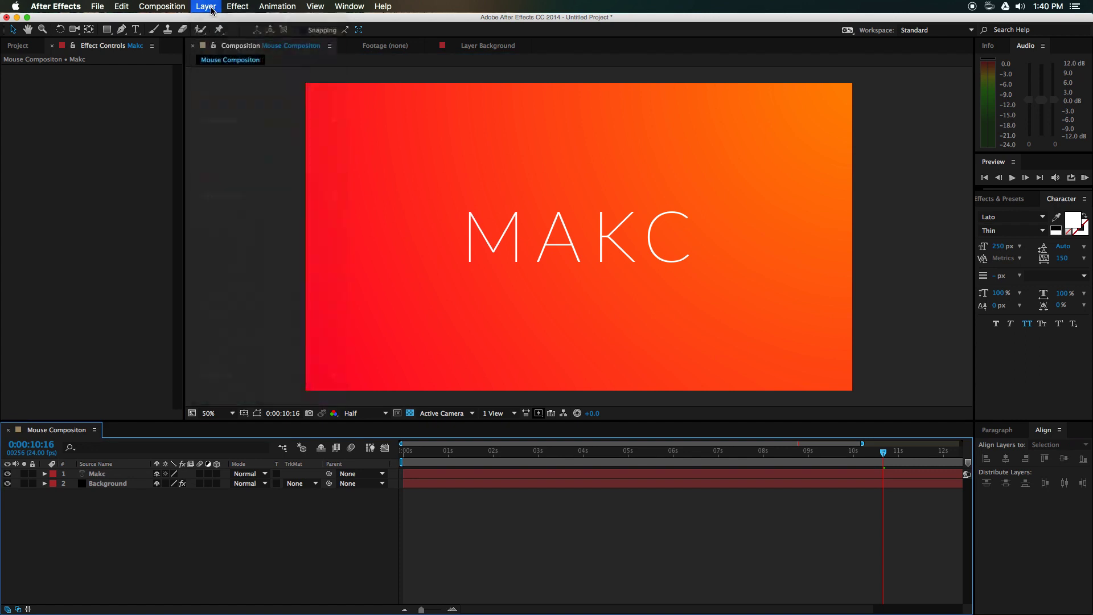
mouse_move(216, 20)
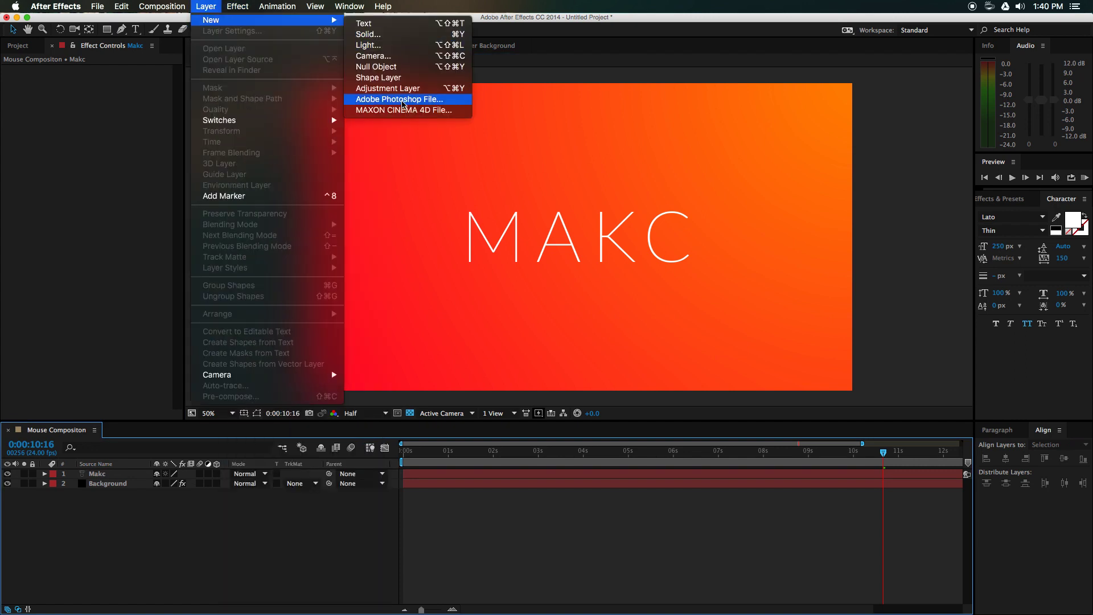
left_click(403, 93)
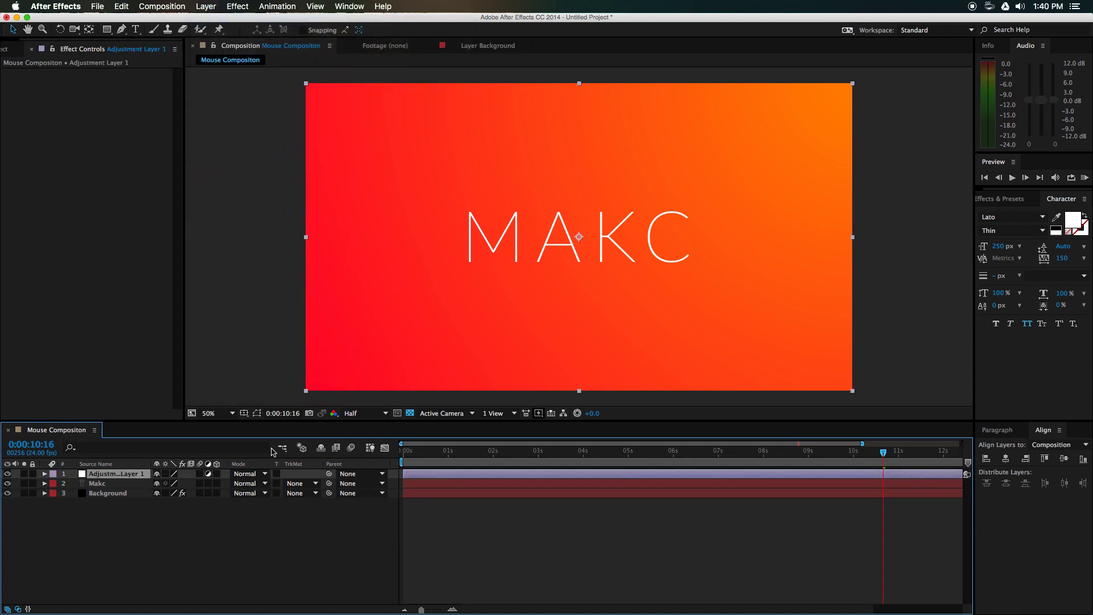
- Apply the Curves effect to the adjustment layer and darken it by moving the RGB curve's black point about one-fifth along the baseline
left_click(238, 7)
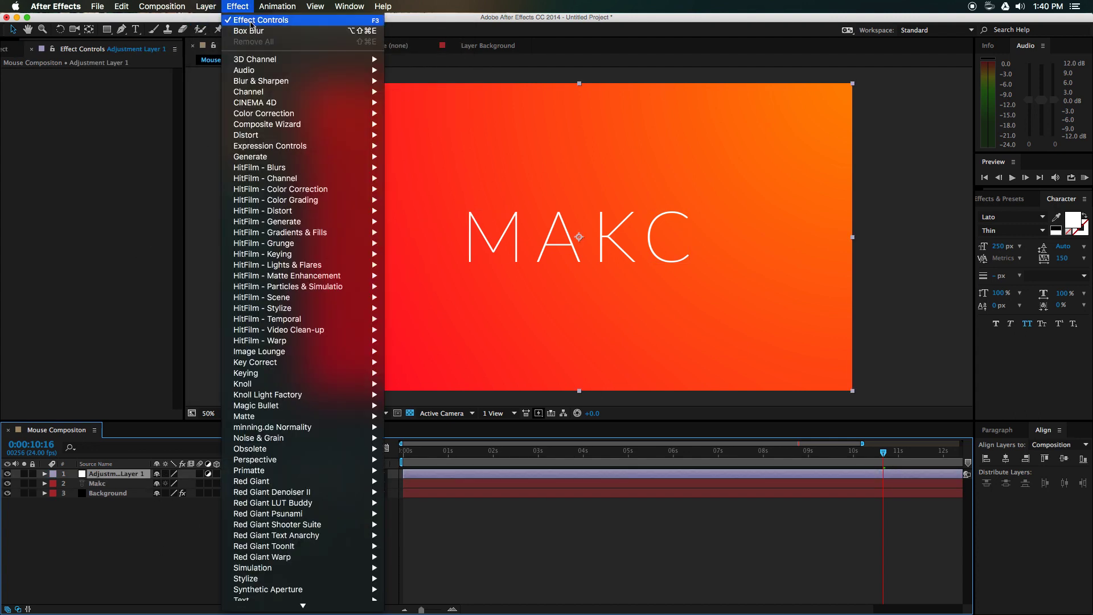
mouse_move(292, 103)
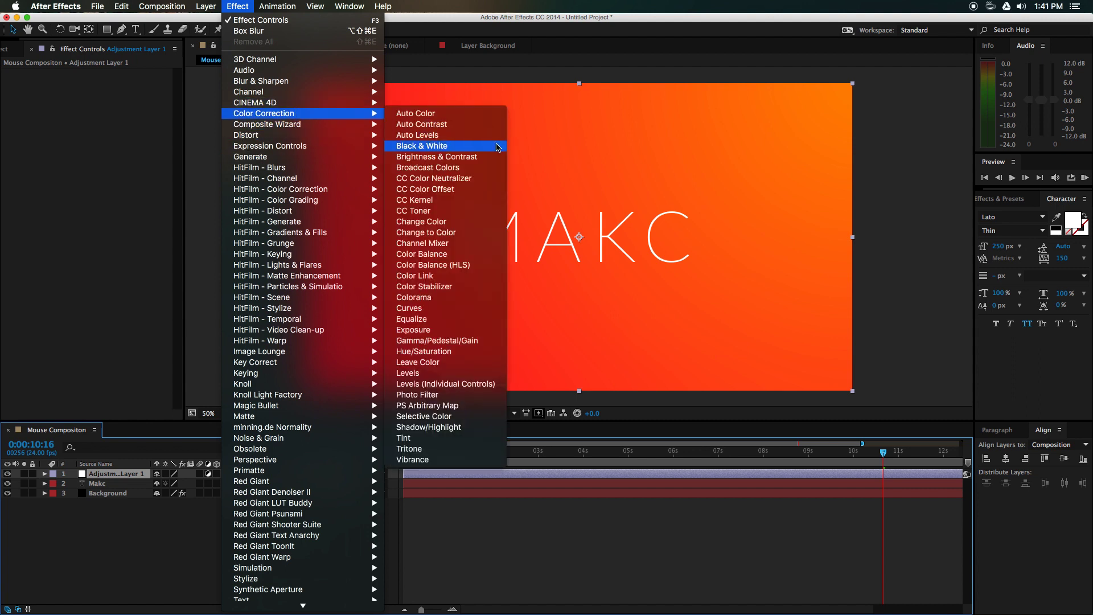
left_click(422, 310)
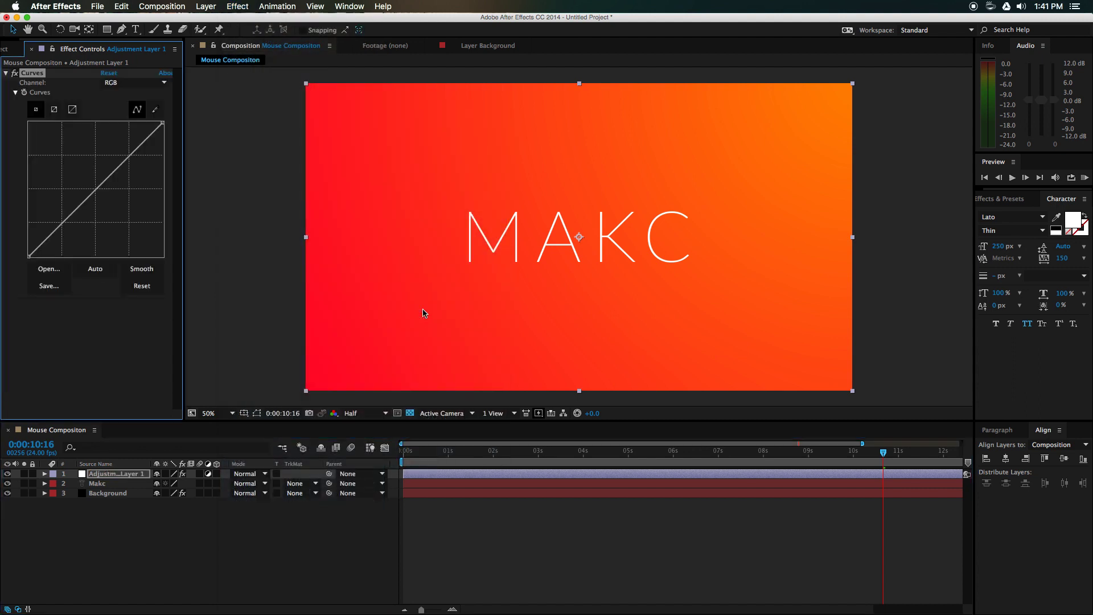
mouse_move(1, 212)
left_click_drag(30, 255, 59, 259)
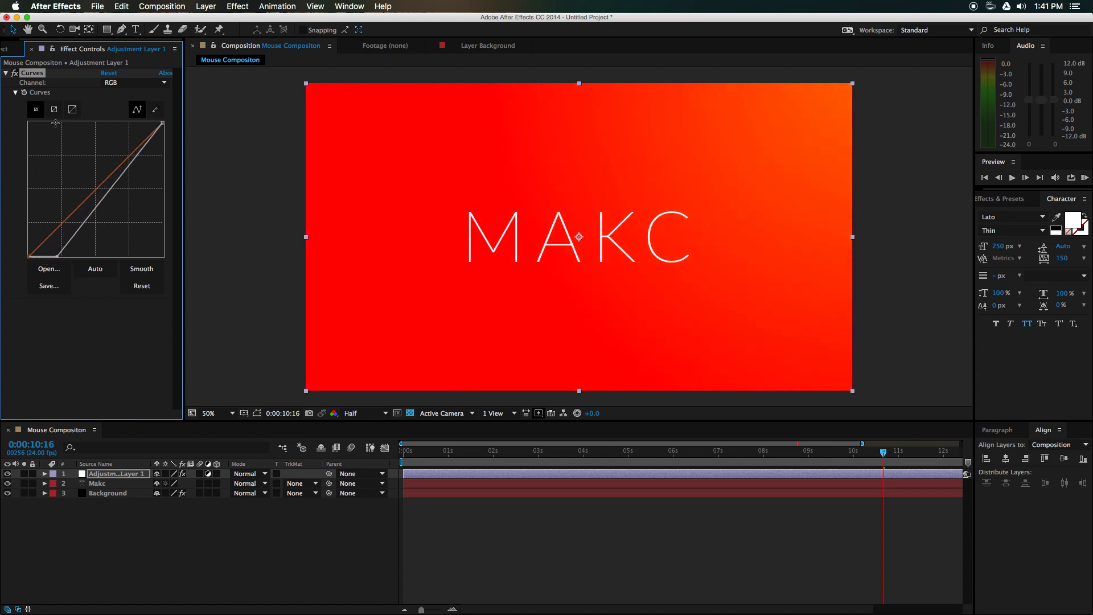
- Add a full-size elliptical mask to the adjustment layer, replacing the full-size rectangular one tried first
double_click(111, 475)
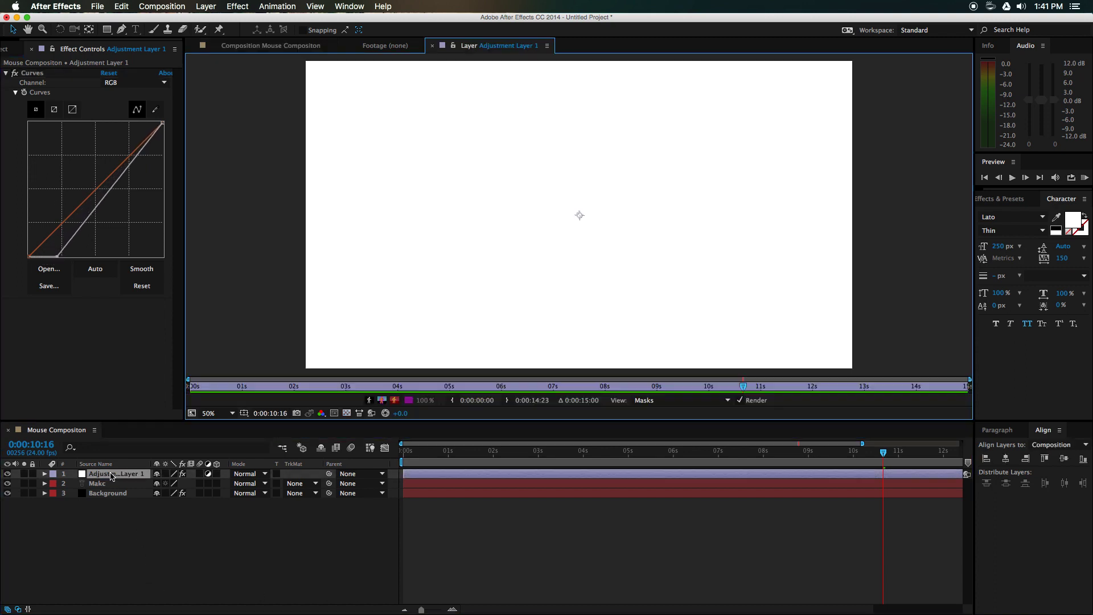
left_click(258, 50)
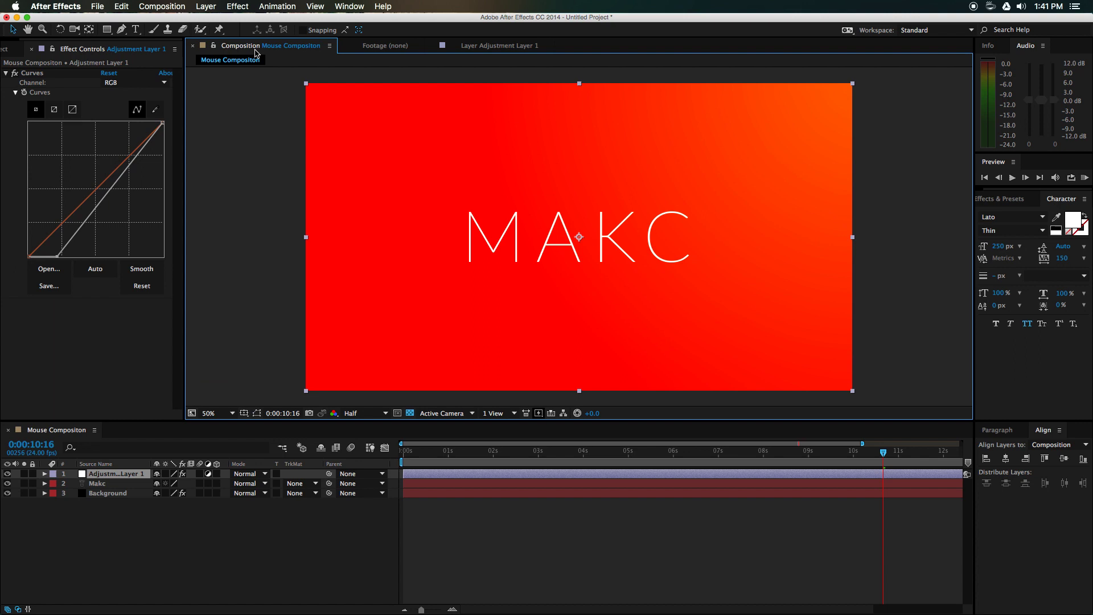
left_click(108, 32)
double_click(108, 31)
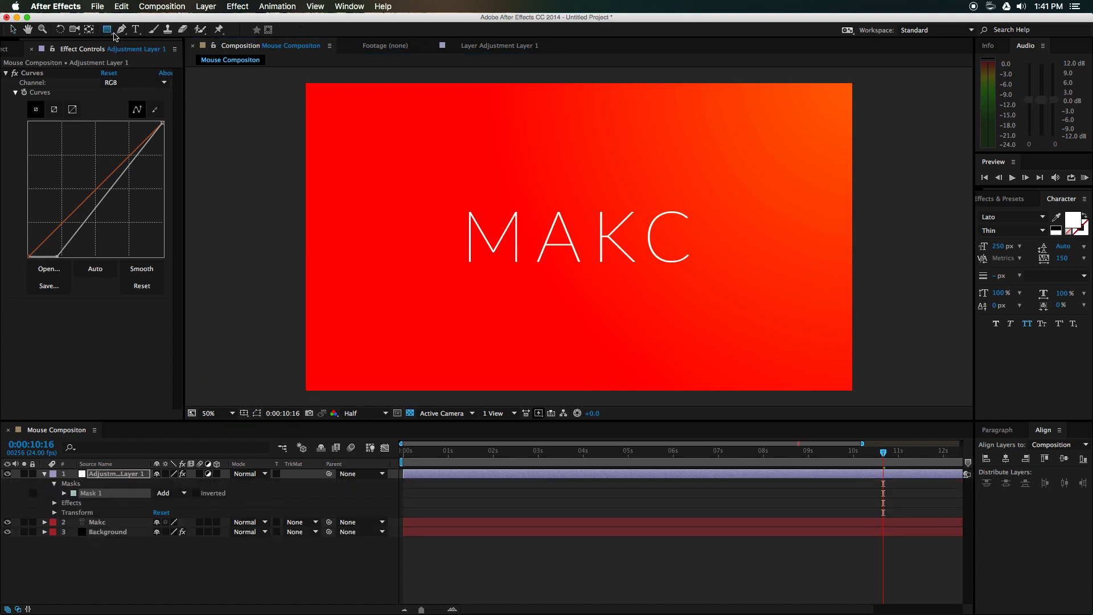
left_click_drag(111, 33, 146, 61)
left_click(120, 33)
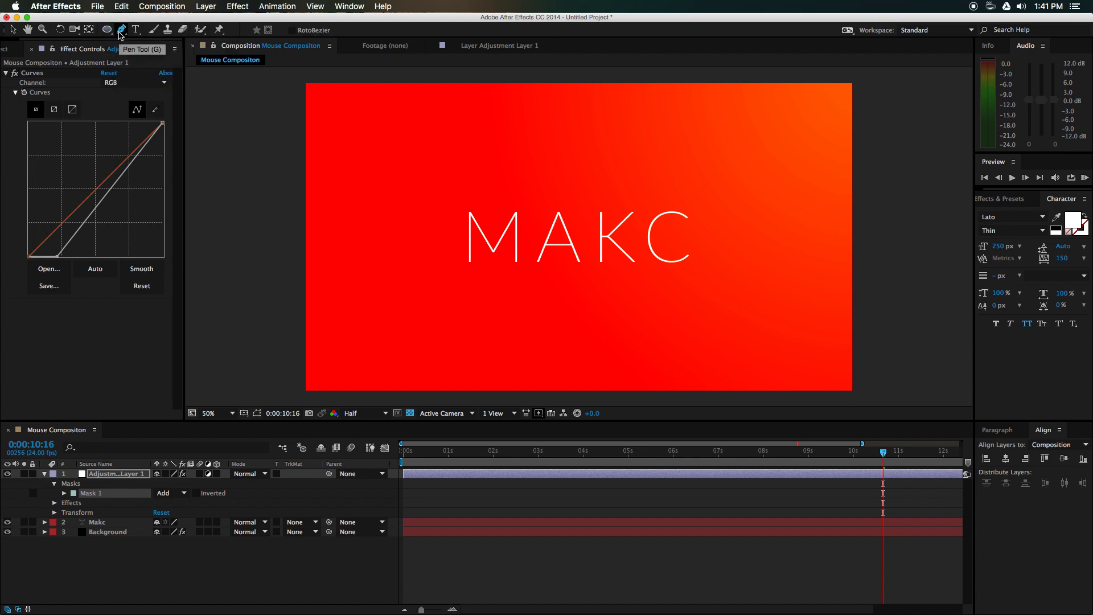
double_click(108, 32)
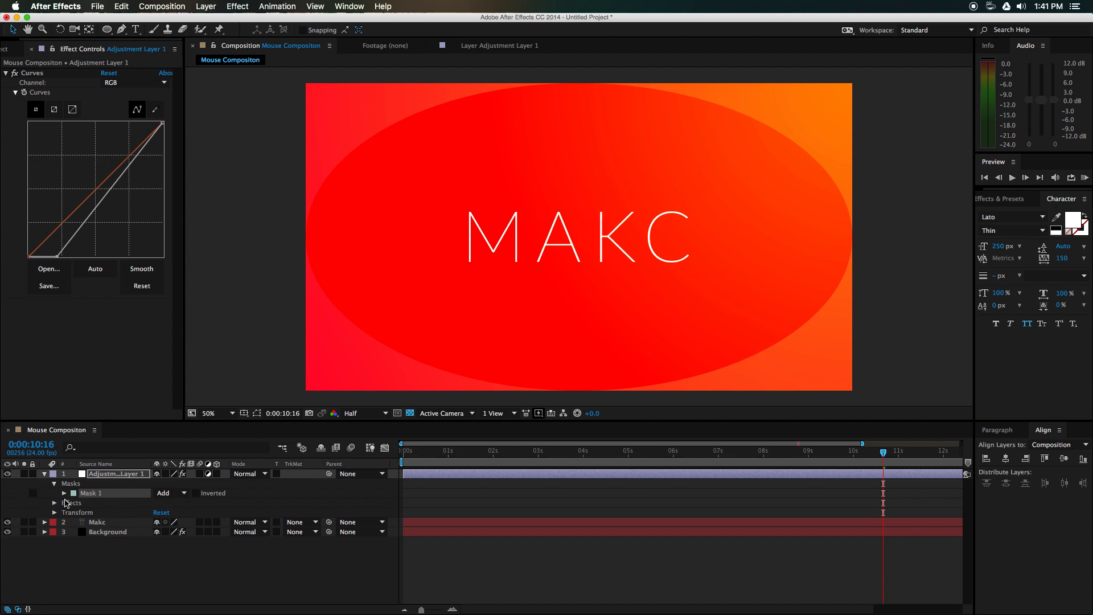
- Expand the properties of Mask 1 on the adjustment layer and set its mode to Subtract
left_click(55, 484)
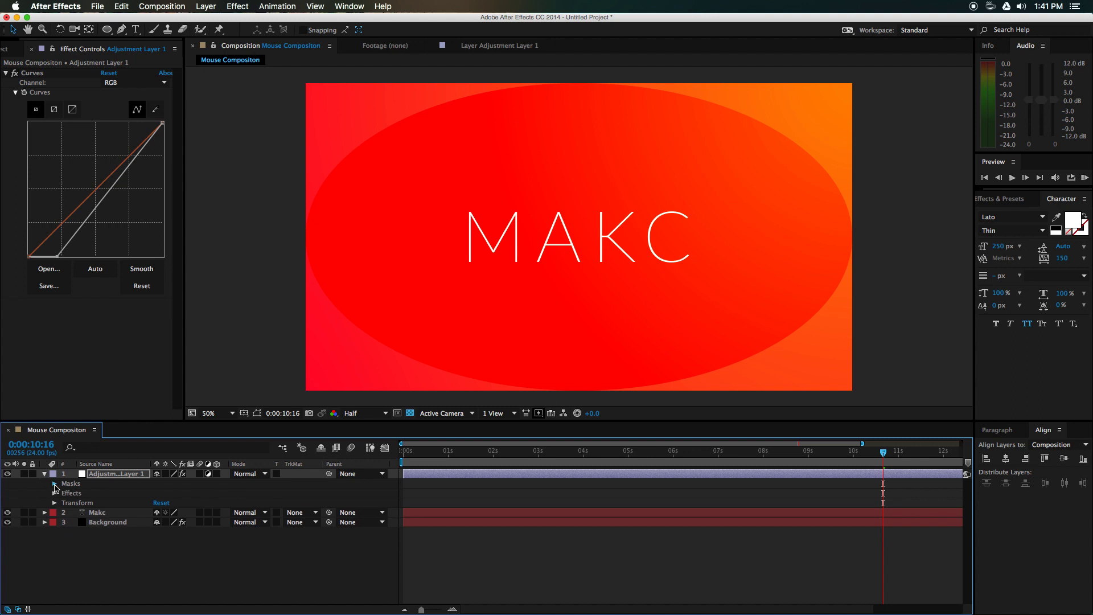
left_click(55, 484)
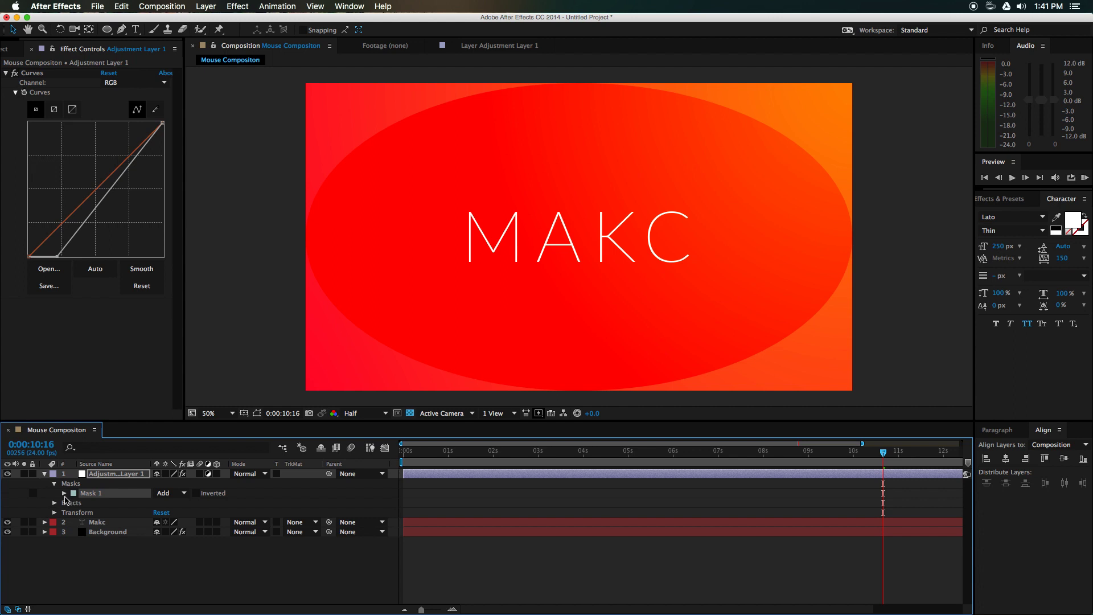
left_click(65, 497)
left_click(65, 494)
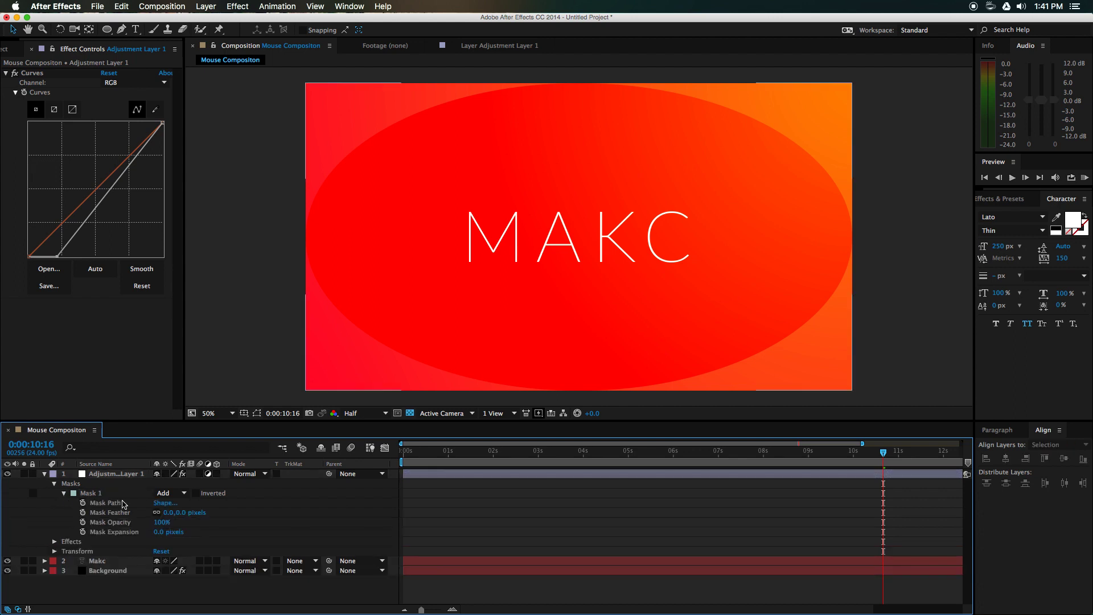
left_click(177, 493)
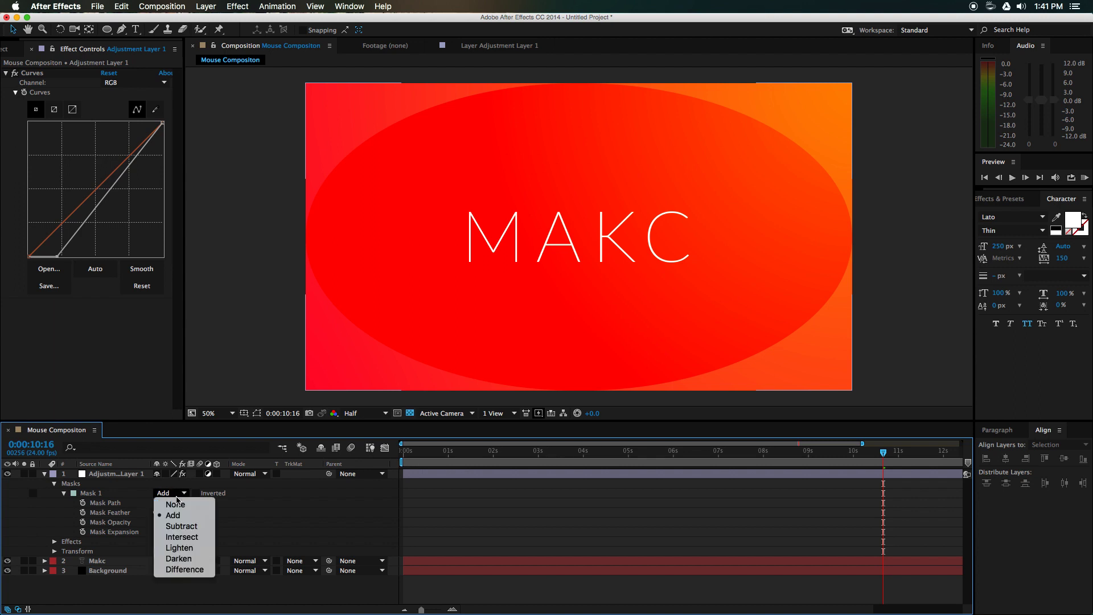
left_click(192, 528)
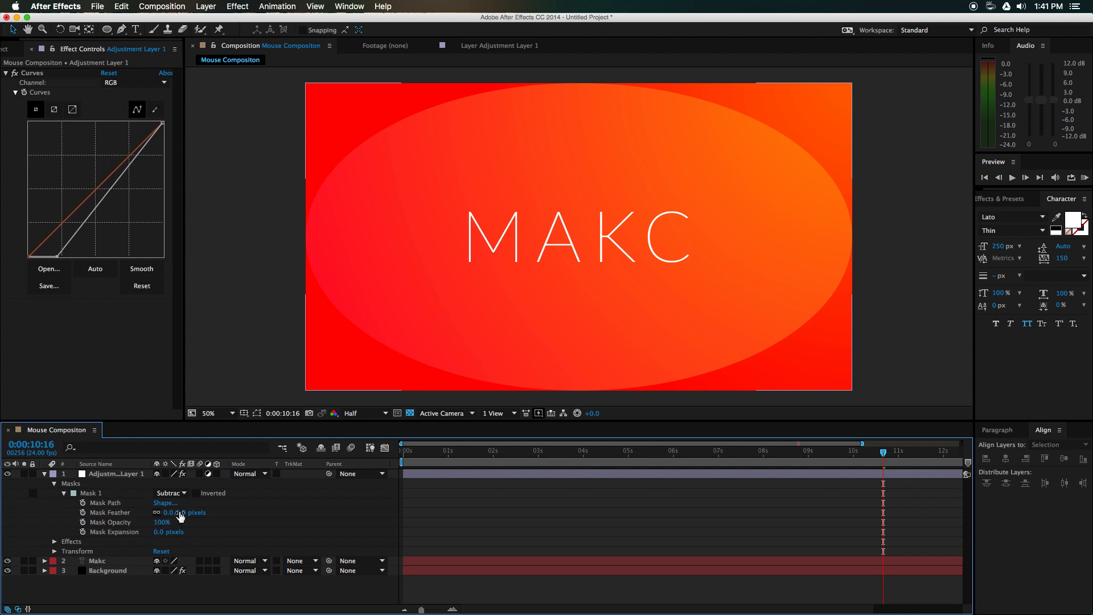
- Set the Mask Feather of Mask 1 to 500 pixels to soften the vignette edge
left_click_drag(182, 513, 189, 514)
left_click(187, 513)
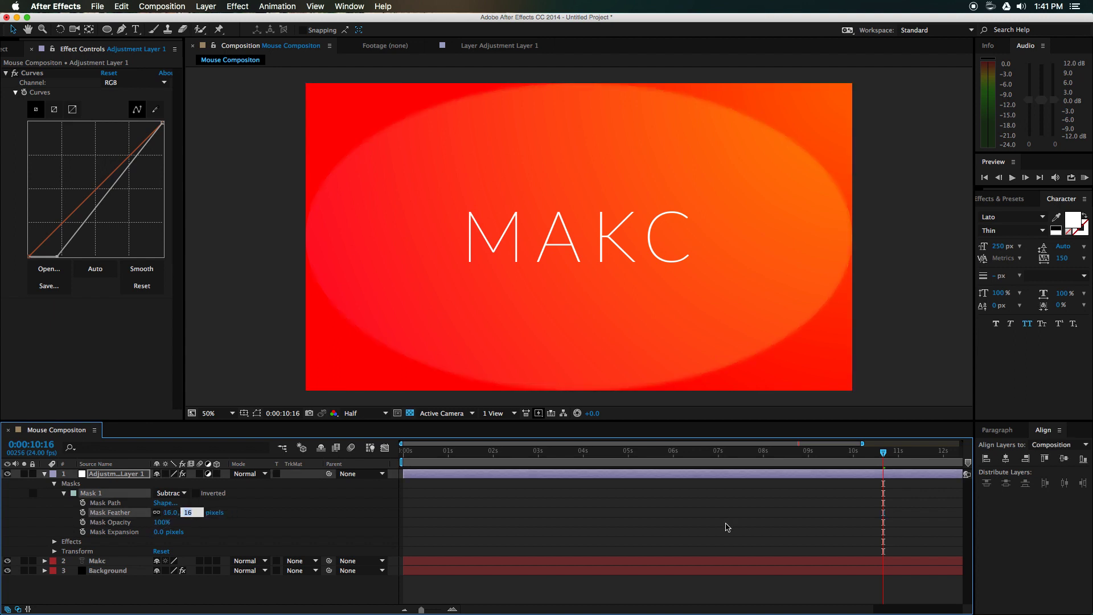
type("500")
key("Return")
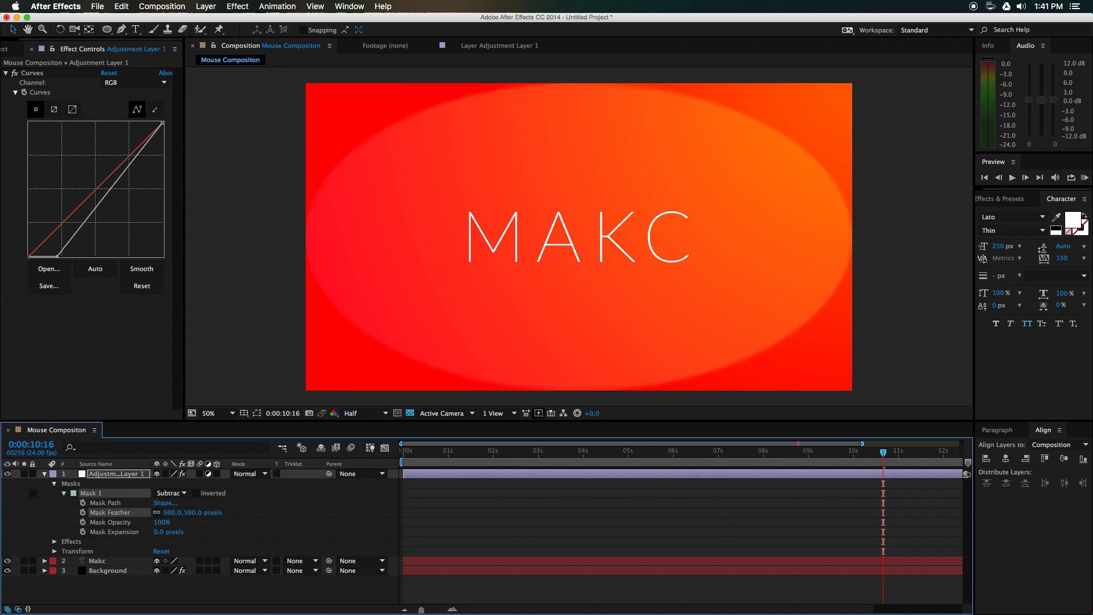
left_click(934, 275)
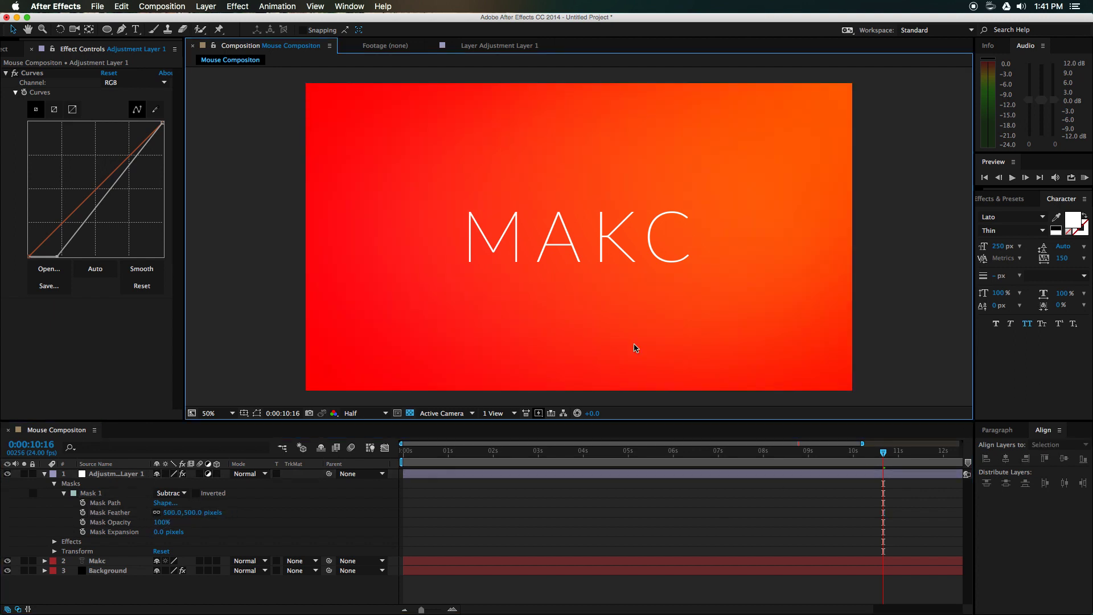
- Reveal the adjustment layer's Transform properties and set its Opacity to 60%
left_click(54, 551)
scroll(137, 570, "down", 1)
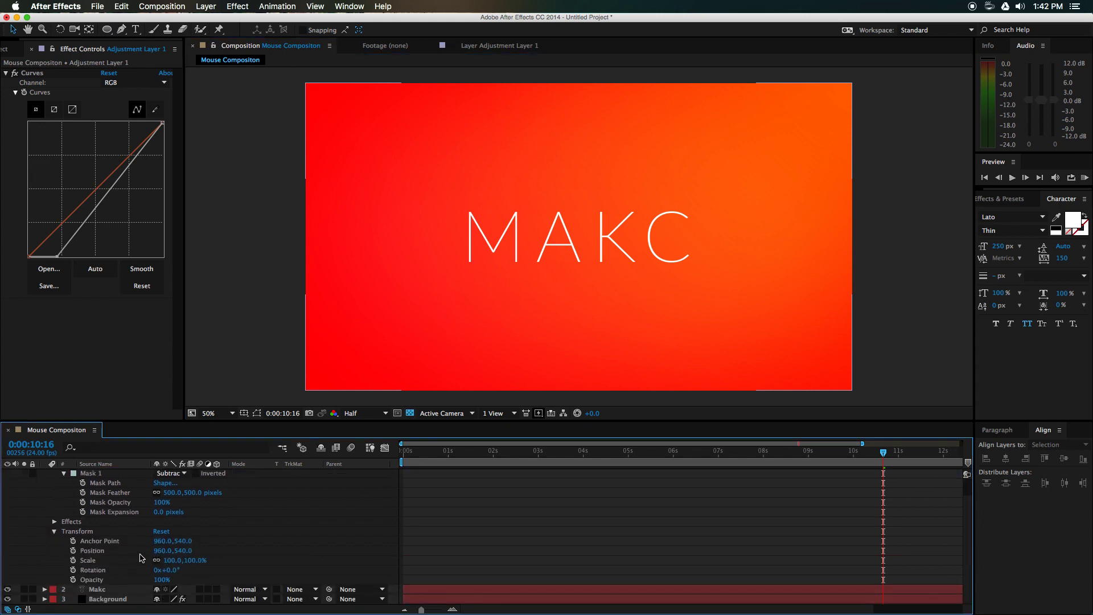
left_click(160, 580)
type("6")
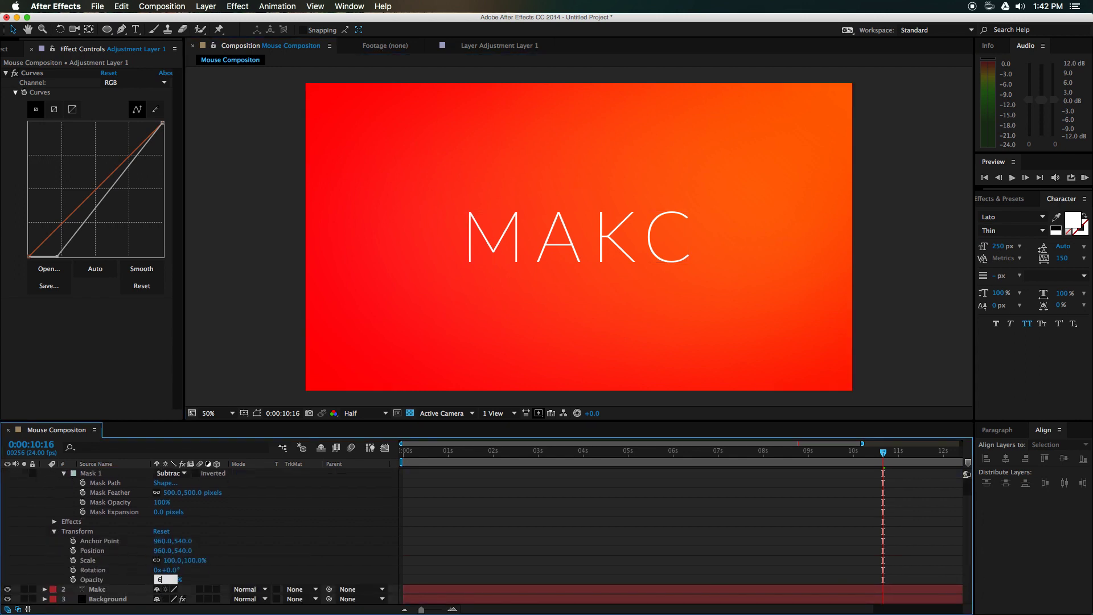
type("0")
key("Return")
left_click(526, 530)
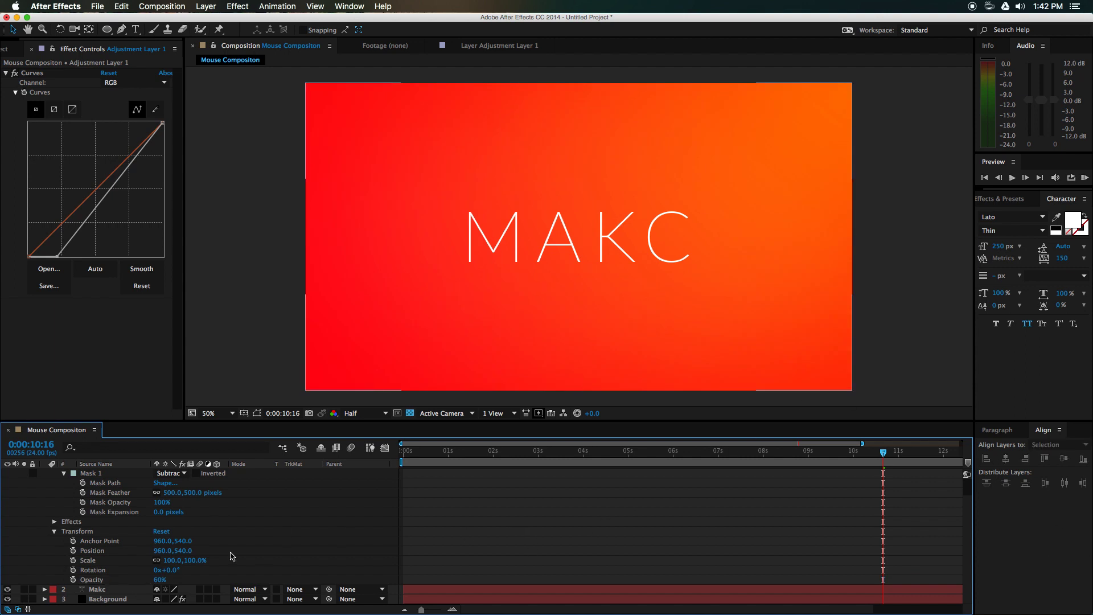
- Toggle the adjustment layer's visibility off and on repeatedly to compare the picture with and without the vignette, leaving it visible
scroll(105, 557, "up", 1)
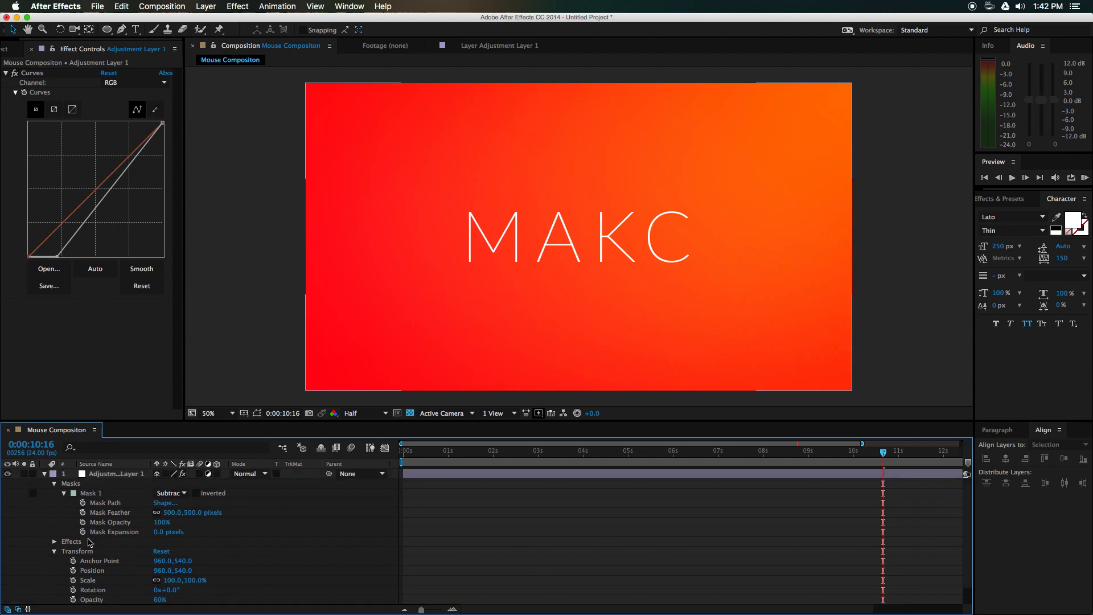
left_click(7, 475)
left_click(7, 475)
left_click(7, 475)
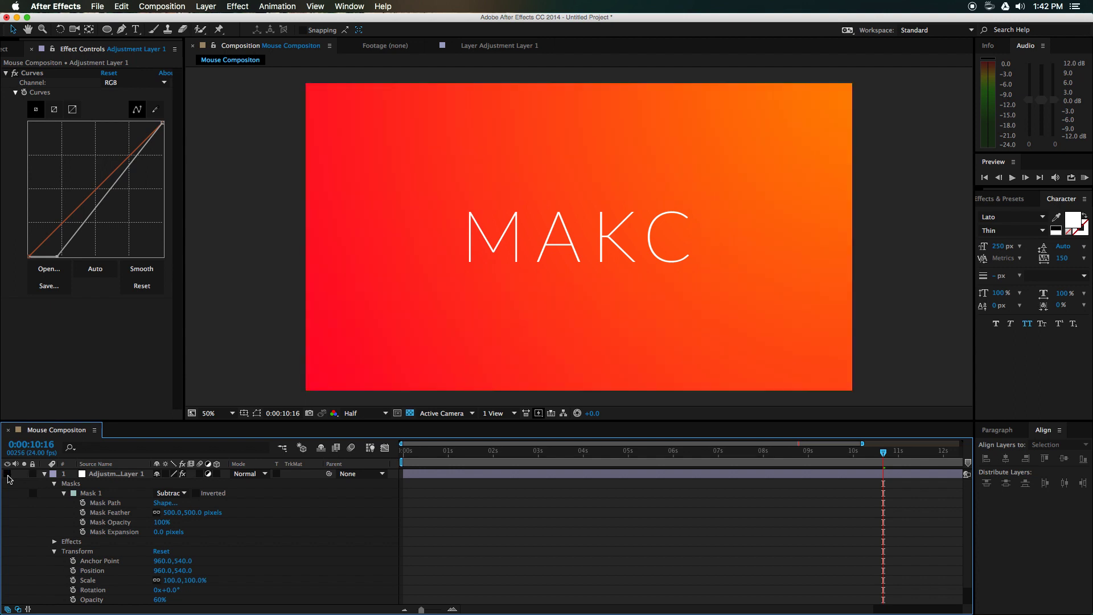
left_click(7, 474)
left_click(8, 475)
left_click(7, 474)
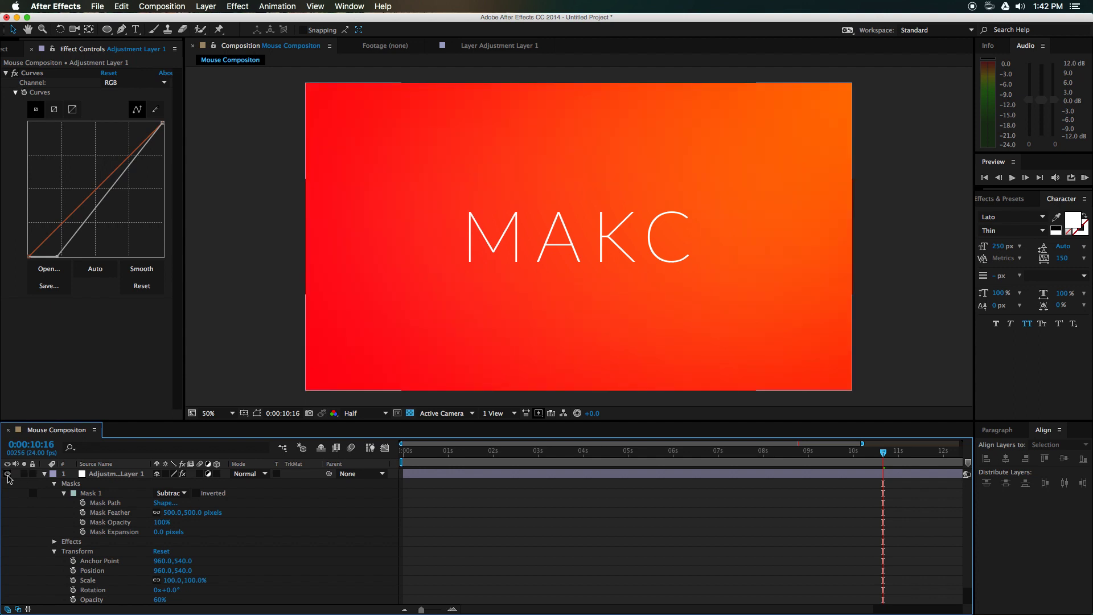
left_click(7, 474)
left_click(8, 475)
- Scrub through the timeline to review the animated background and return the playhead to the start
left_click_drag(453, 450, 374, 468)
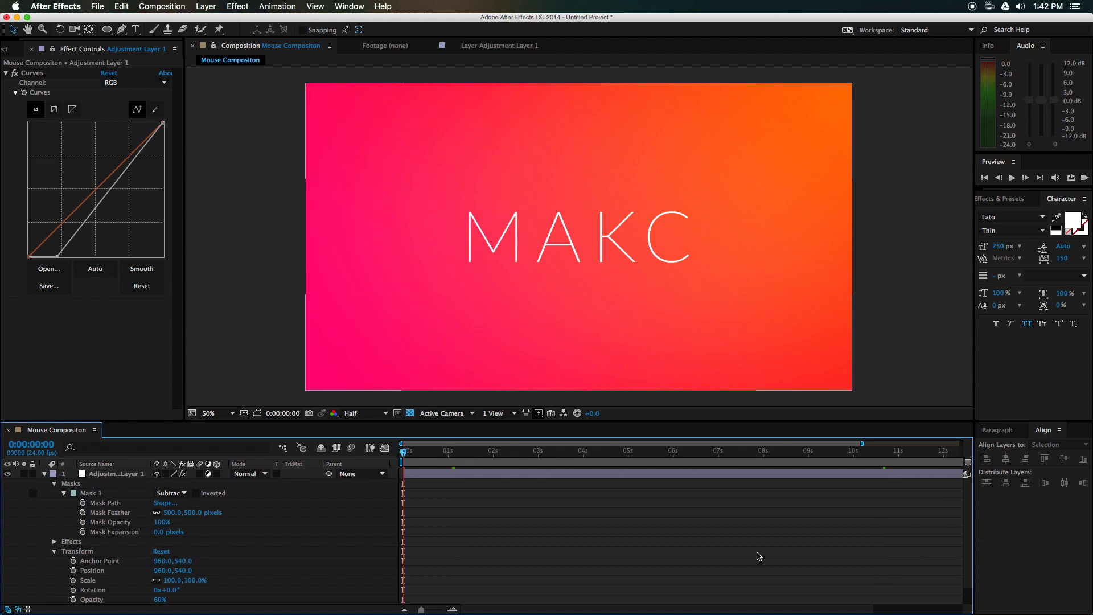
left_click_drag(403, 452, 842, 466)
left_click_drag(958, 470, 1, 5)
- Show the project contents, start saving the project, and choose the Projects/AE Saves folder in Google Drive
left_click(7, 49)
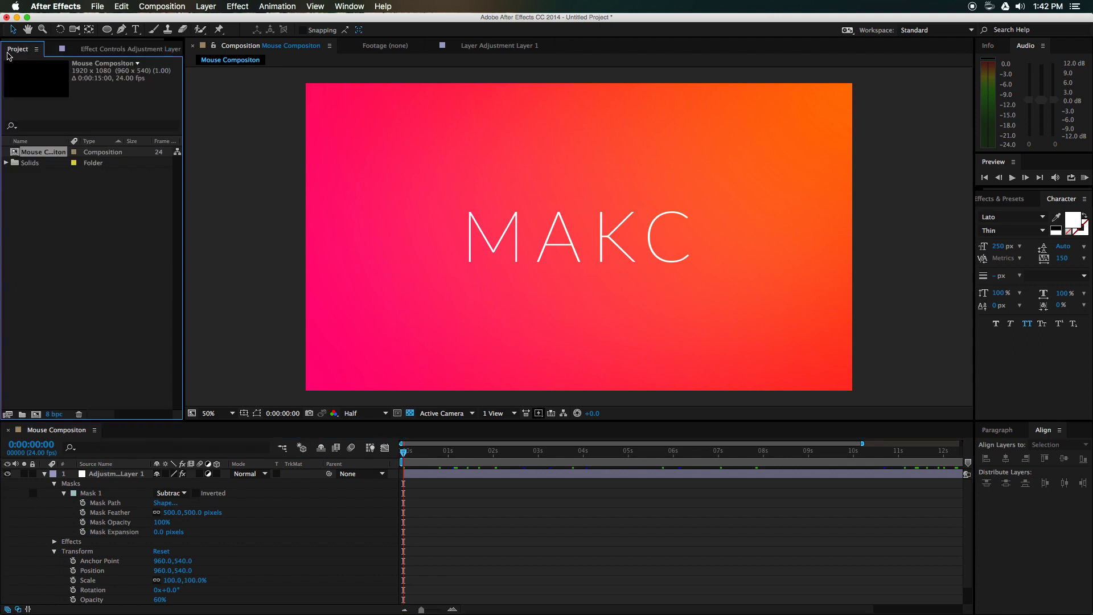
left_click(45, 266)
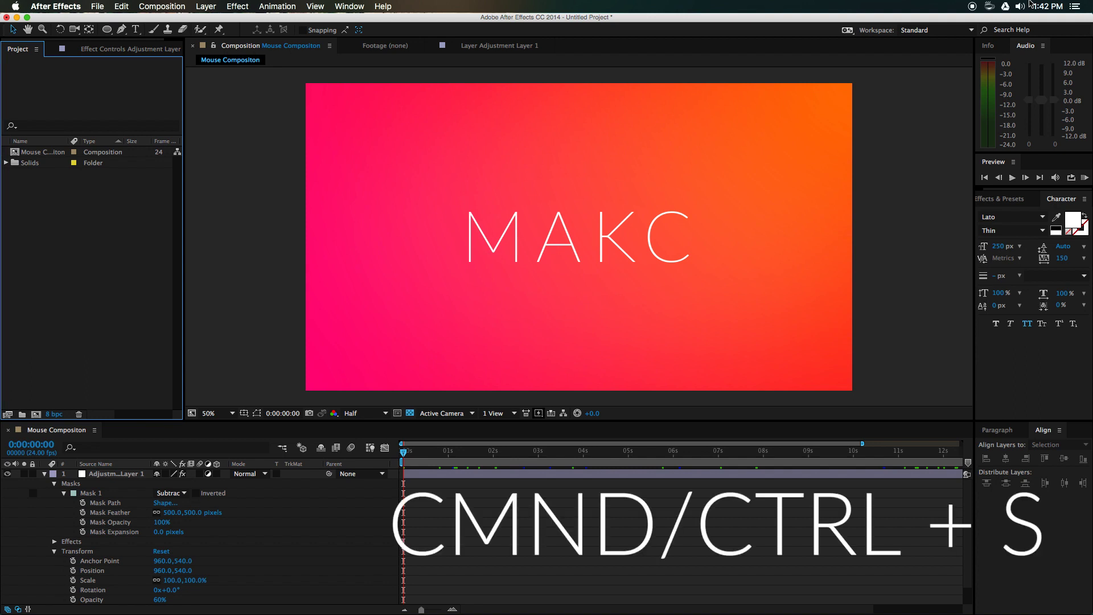
key("super+s")
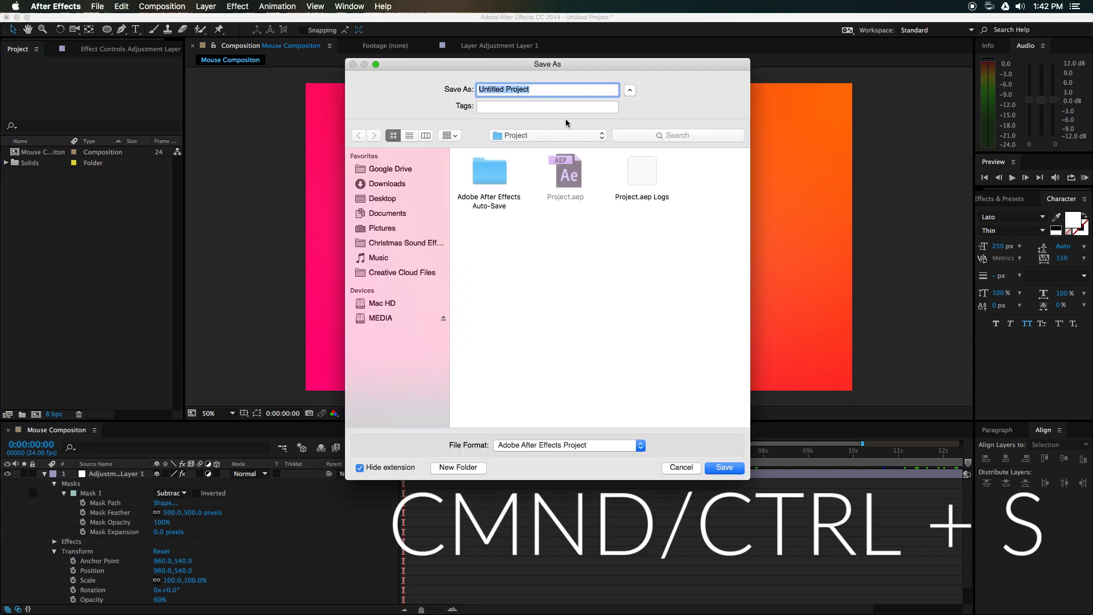
left_click(374, 199)
left_click(397, 172)
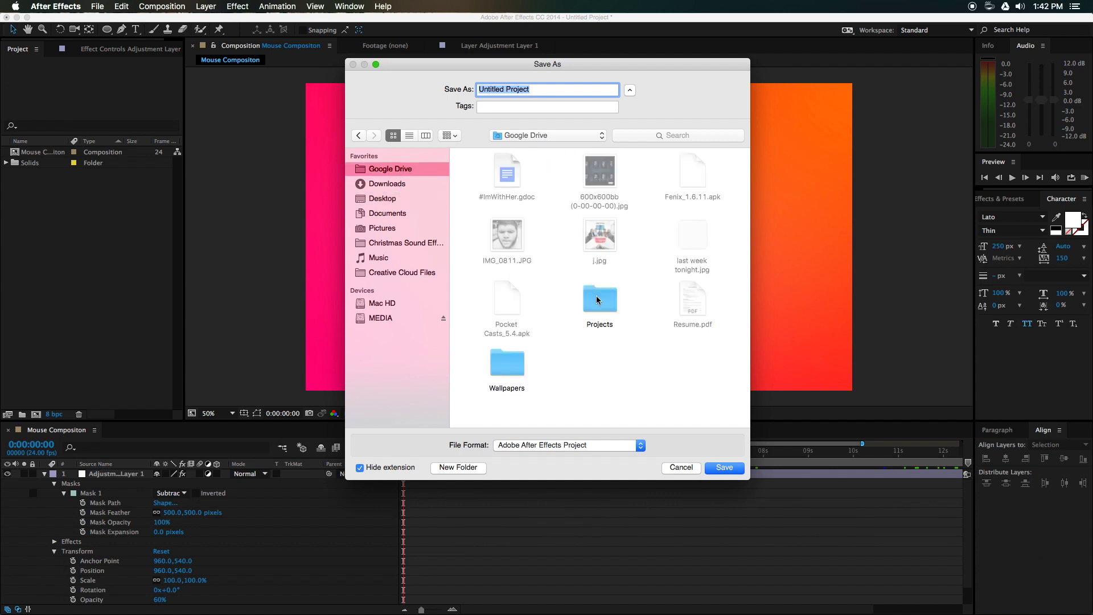
double_click(600, 302)
double_click(507, 174)
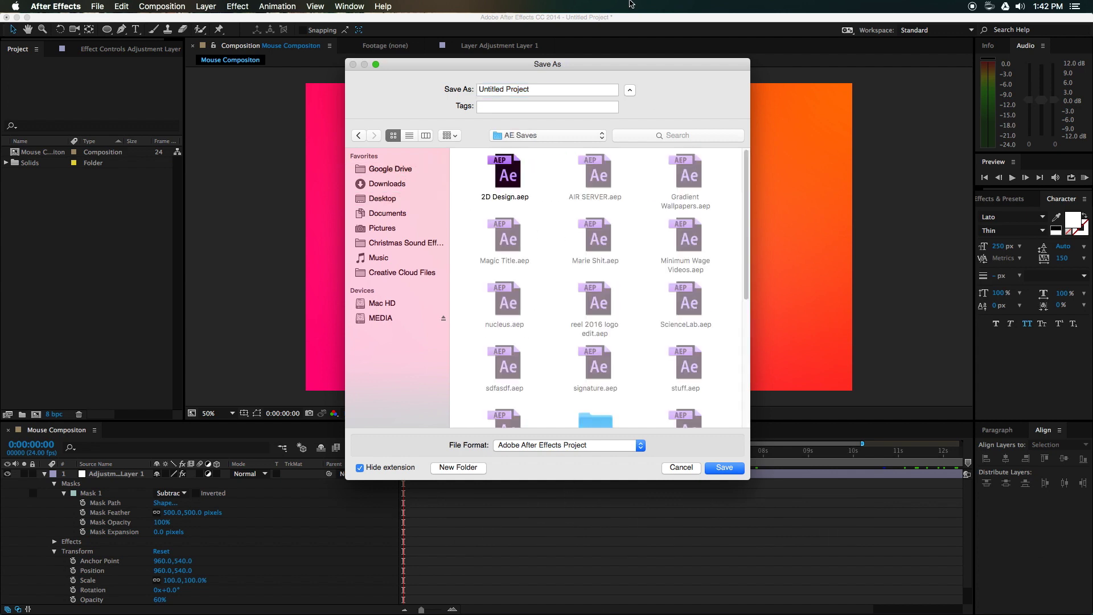
- Name the project file Keyboard Tutorial and save it
left_click(504, 176)
double_click(502, 89)
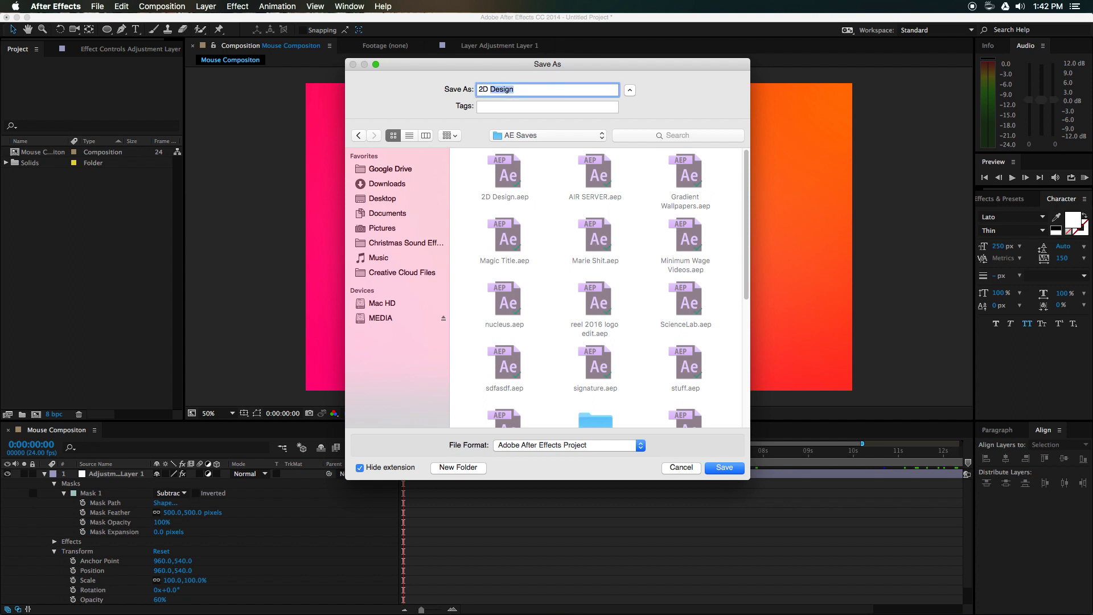
key("BackSpace")
key("BackSpace")
key("BackSpace")
key("BackSpace")
type("Ke")
key("Return")
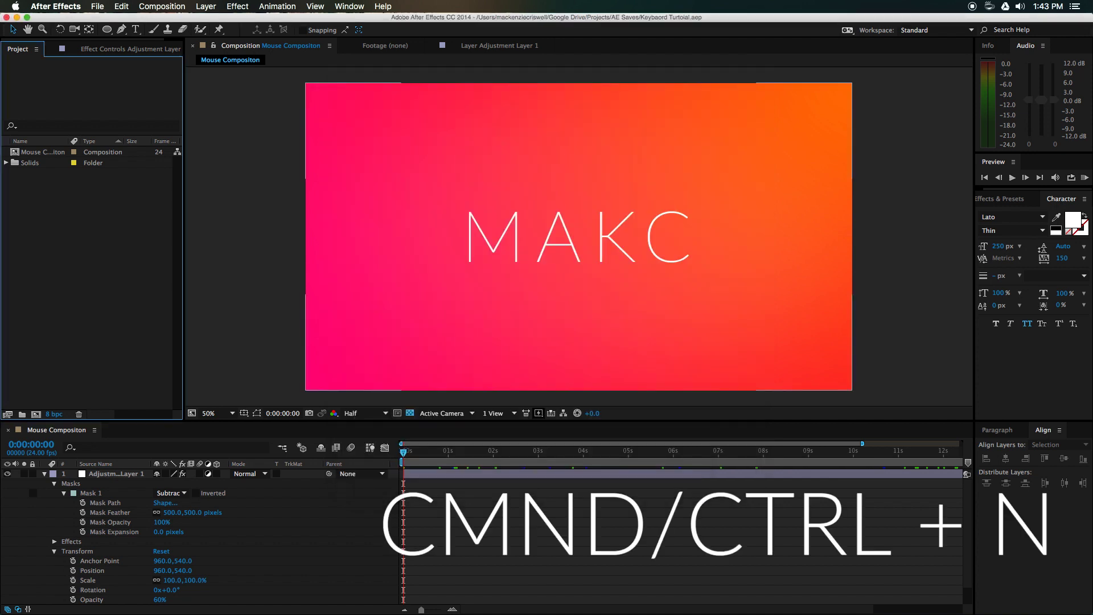
- Create a composition named Second Cmop and add a black solid layer to it
key("super+n")
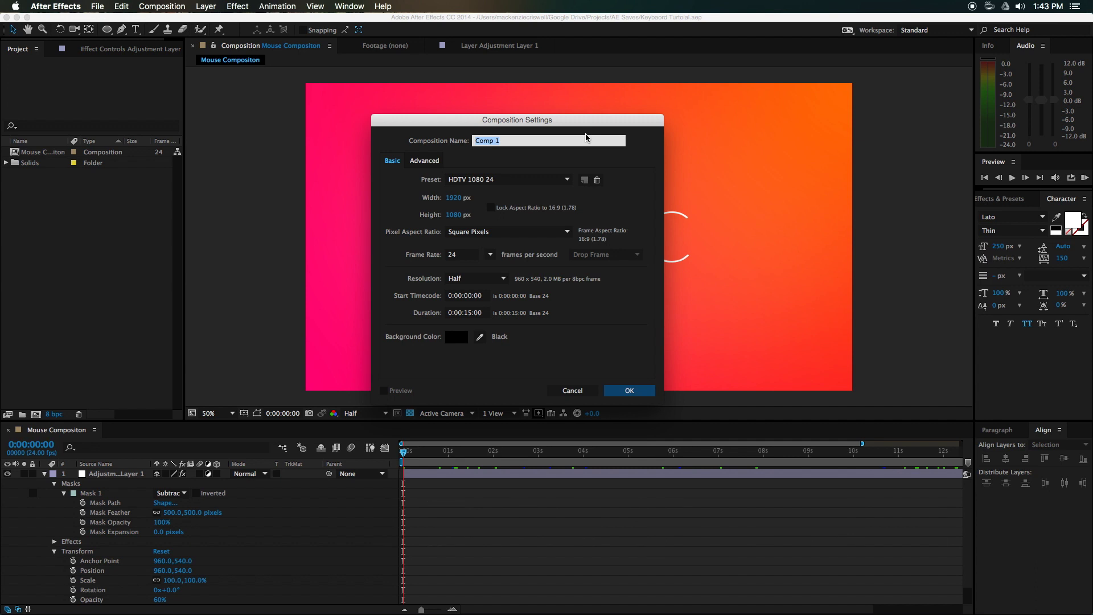
type("Second Cmop")
key("Return")
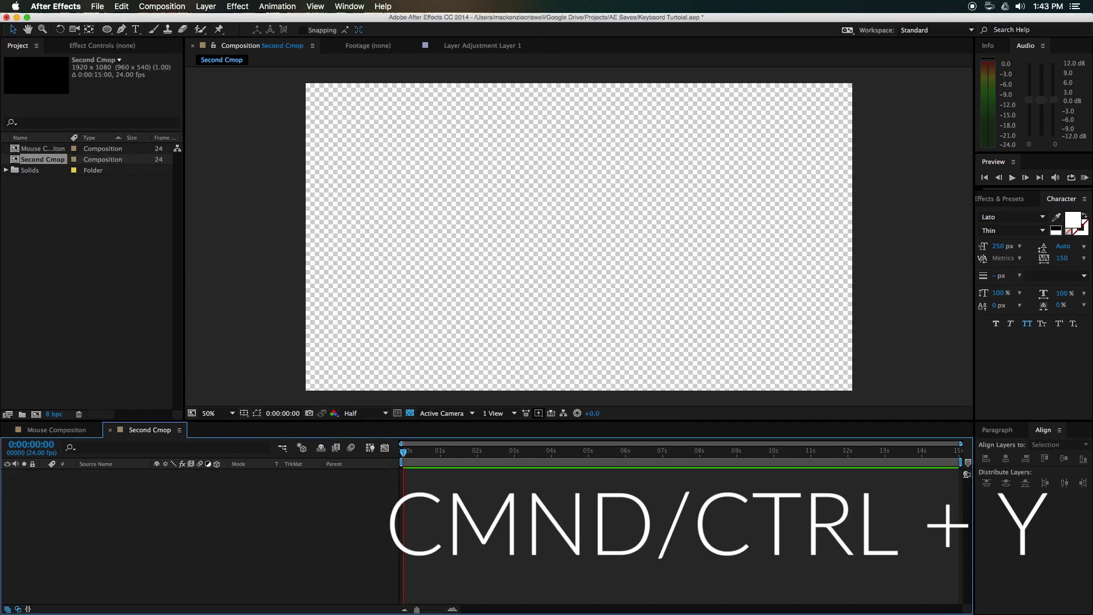
key("super+y")
key("Return")
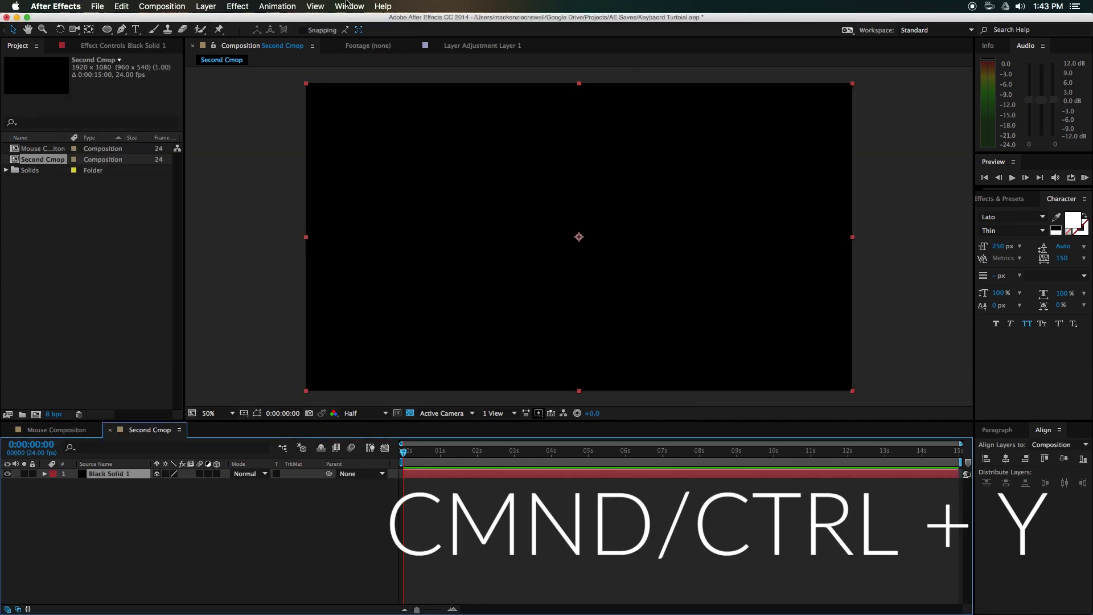
- Search the effects for ramp and apply Gradient Ramp to the black solid
left_click(997, 199)
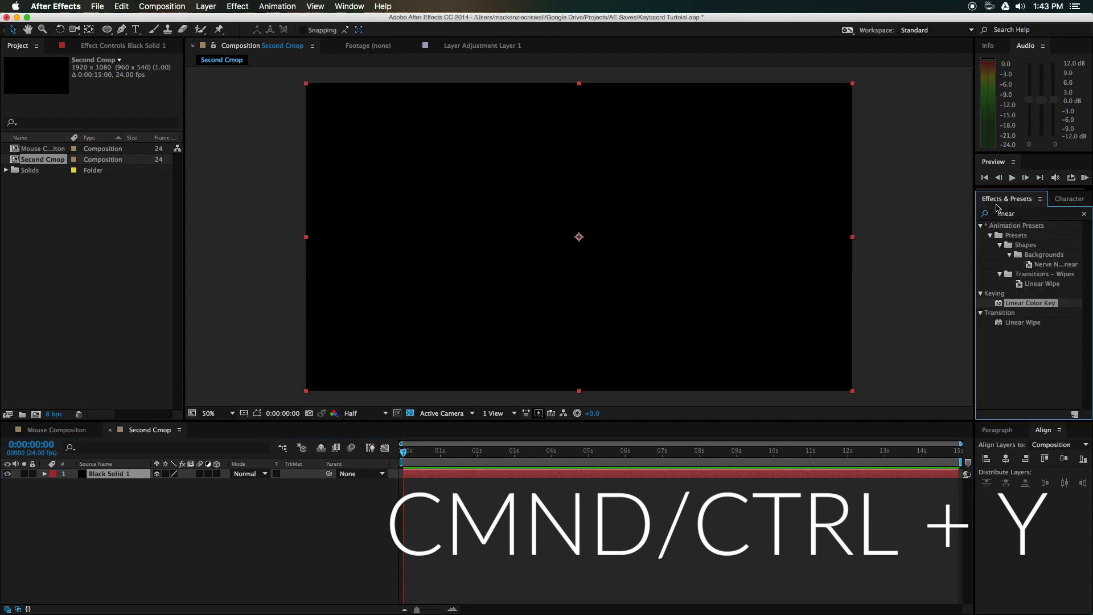
left_click(1017, 214)
type("ramp")
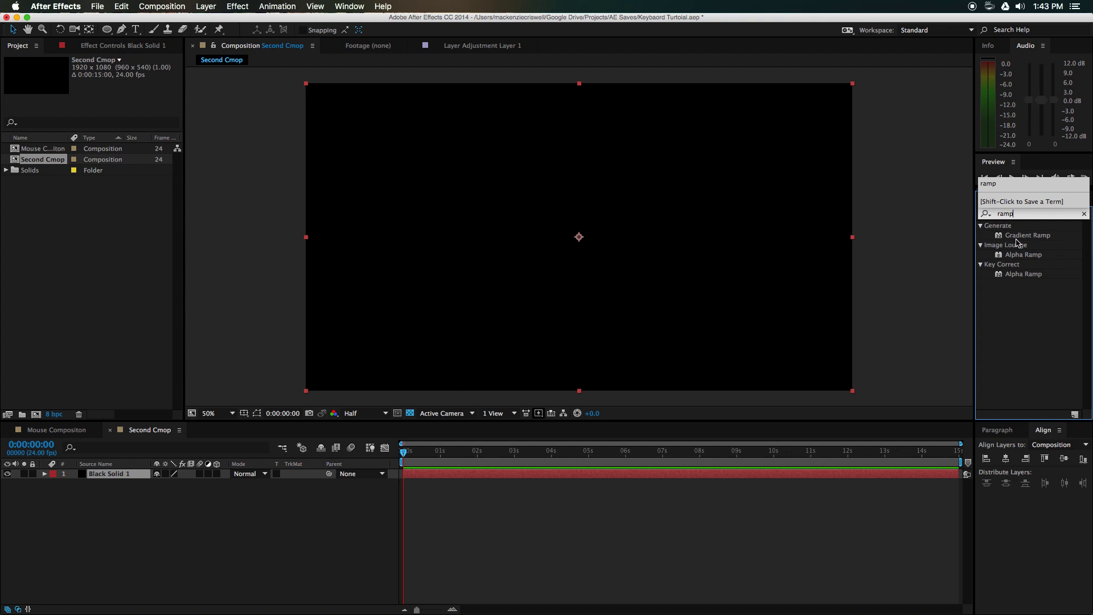
left_click_drag(1025, 235, 496, 261)
- Set the gradient's End Color to a fully saturated bright pink
left_click(107, 108)
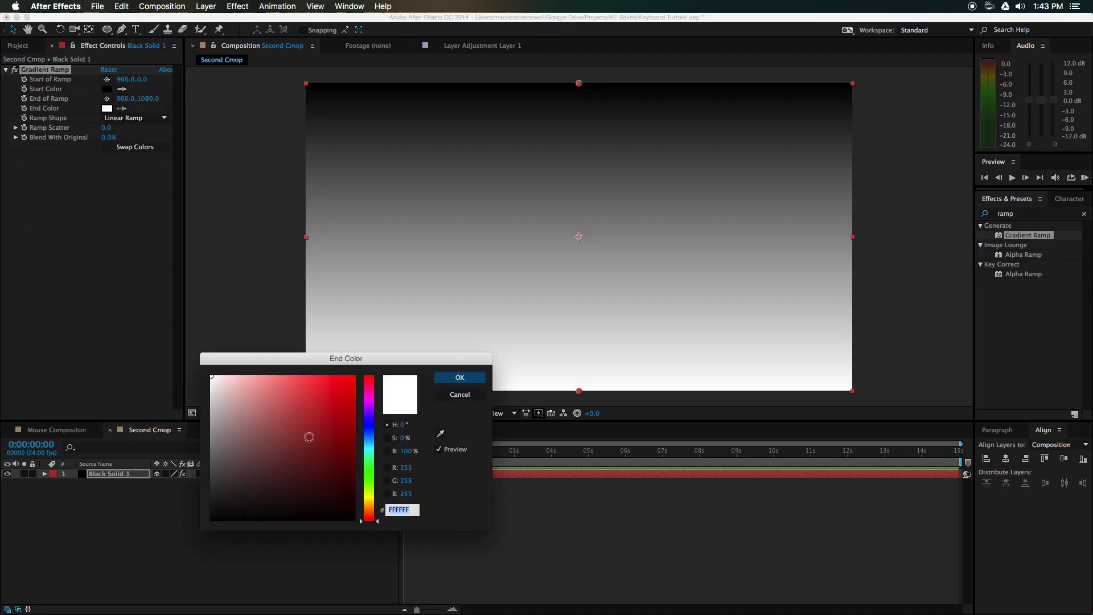
left_click(370, 401)
left_click_drag(369, 401, 407, 322)
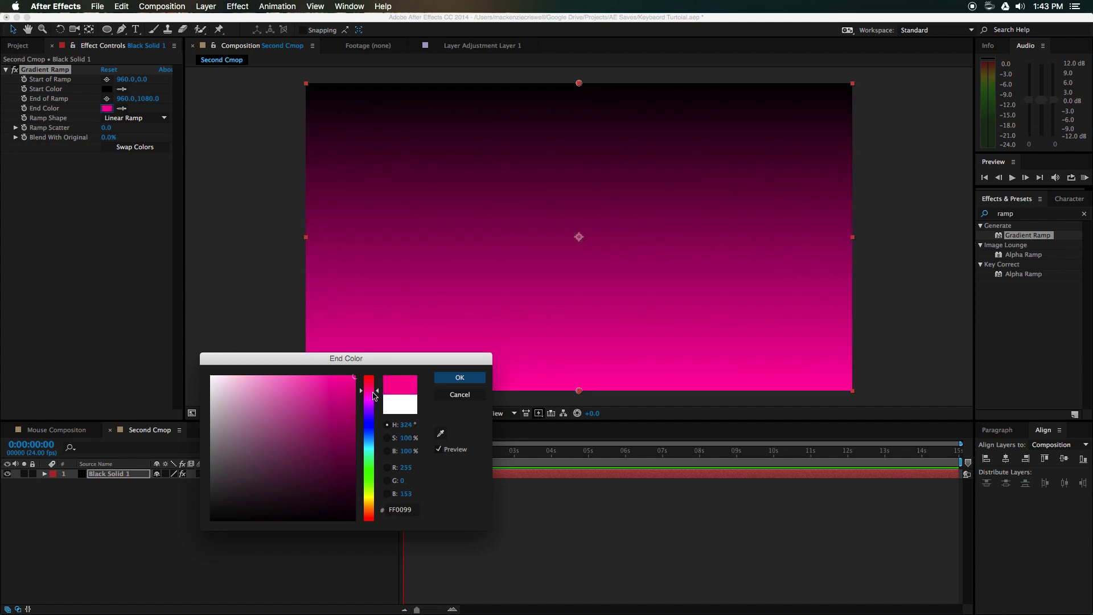
left_click_drag(374, 400, 375, 390)
left_click(454, 378)
- Set the gradient's Start Color to orange FF6500
left_click(107, 90)
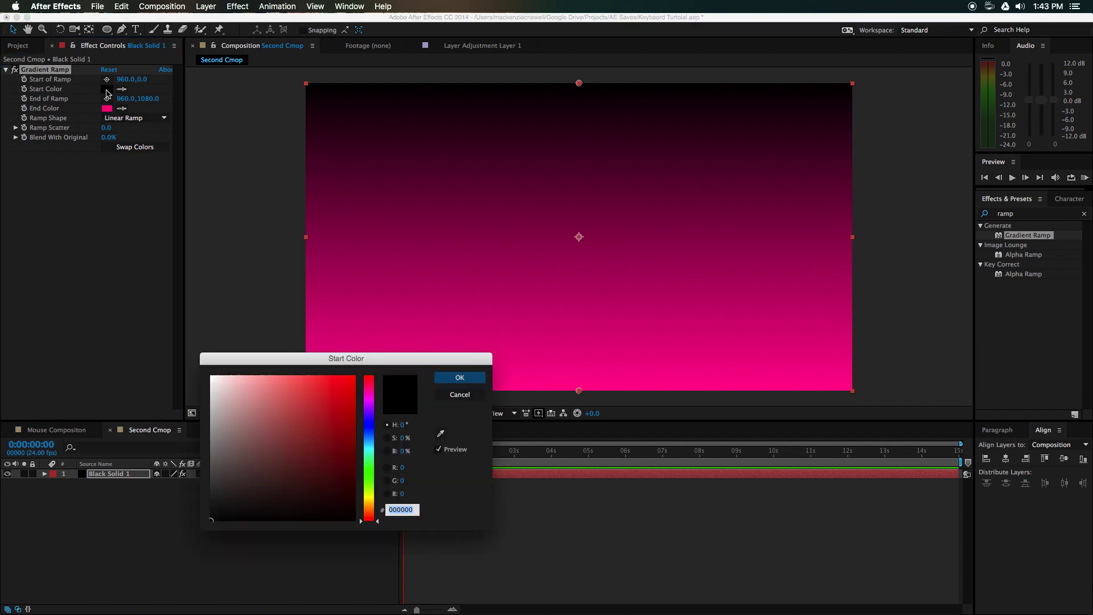
left_click_drag(373, 502, 370, 508)
left_click_drag(352, 380, 384, 346)
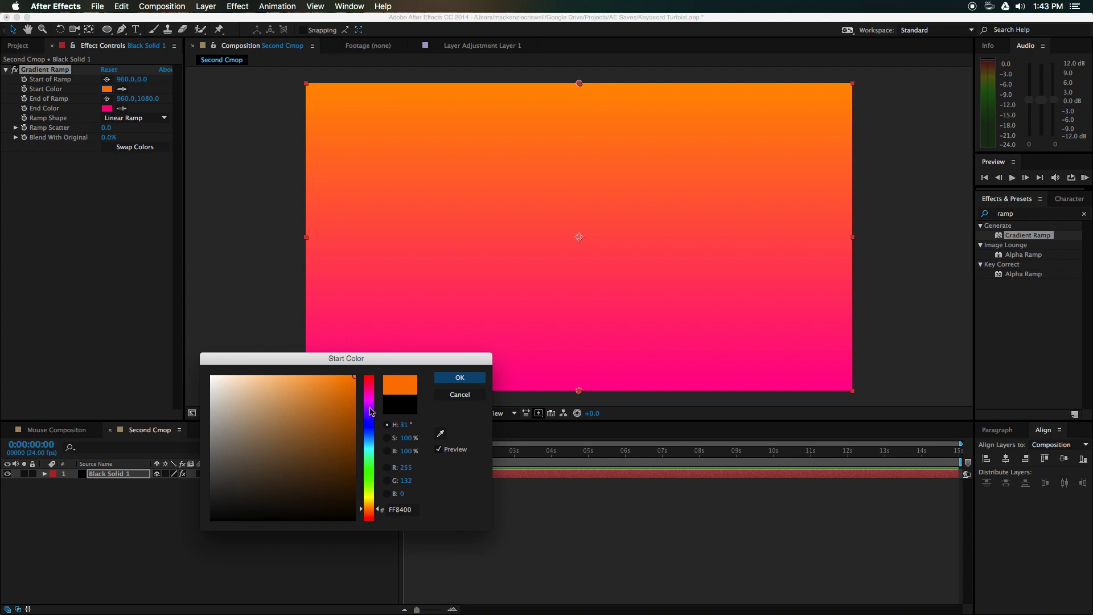
left_click_drag(373, 510, 373, 514)
left_click(460, 377)
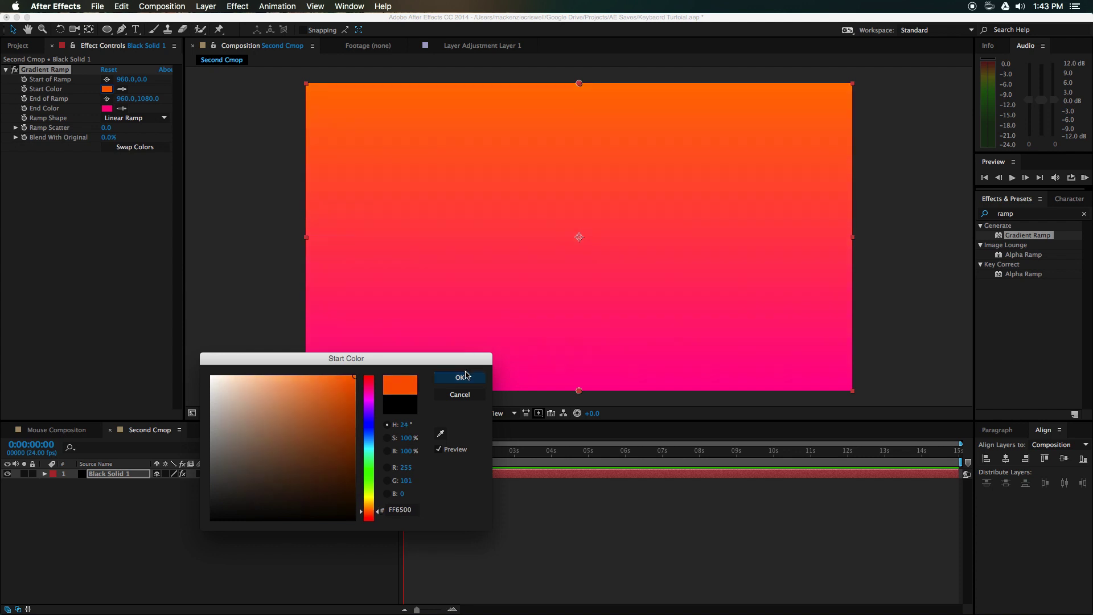
- Place the ramp's start at 1954, -28 and its end at -28, 1094, and change the shape to Radial Ramp
left_click(106, 79)
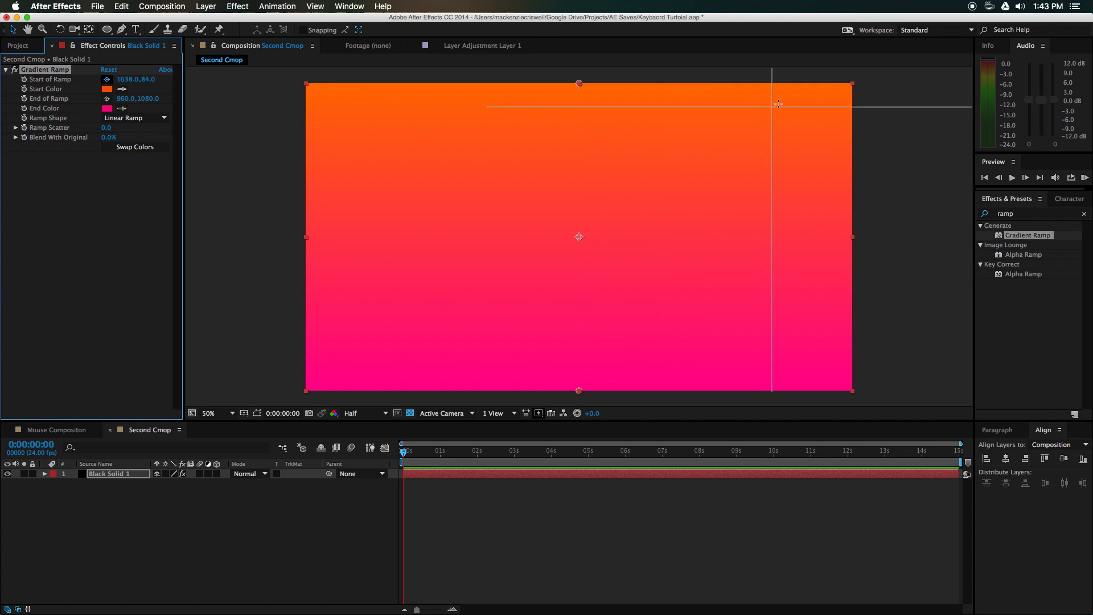
left_click(862, 75)
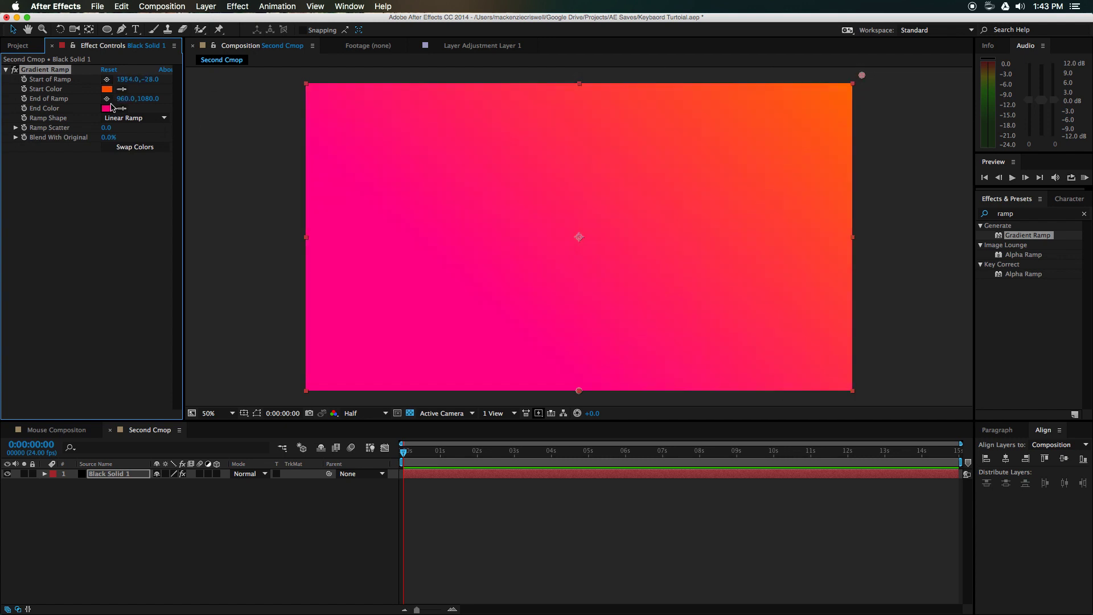
left_click(107, 99)
left_click(298, 394)
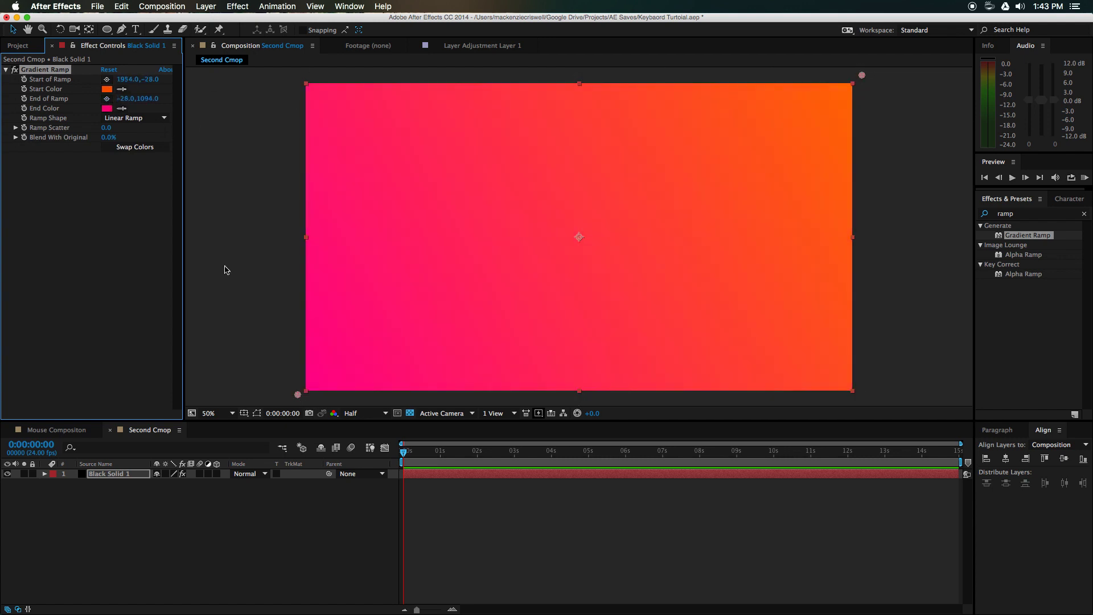
left_click(130, 118)
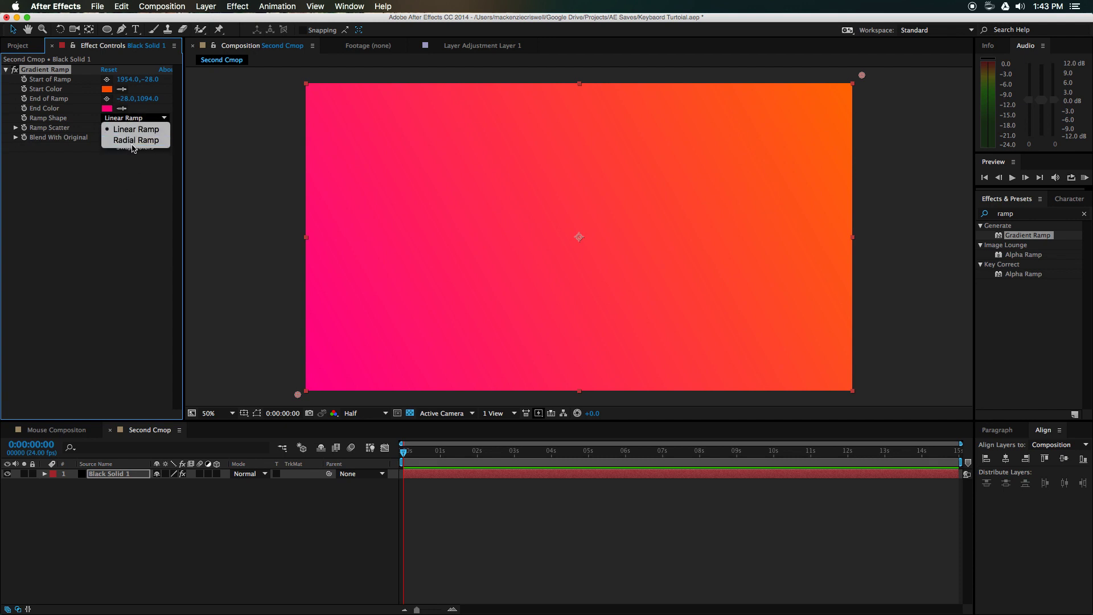
left_click(135, 140)
- Search the effects for box blur and apply Box Blur to the black solid
left_click(1026, 214)
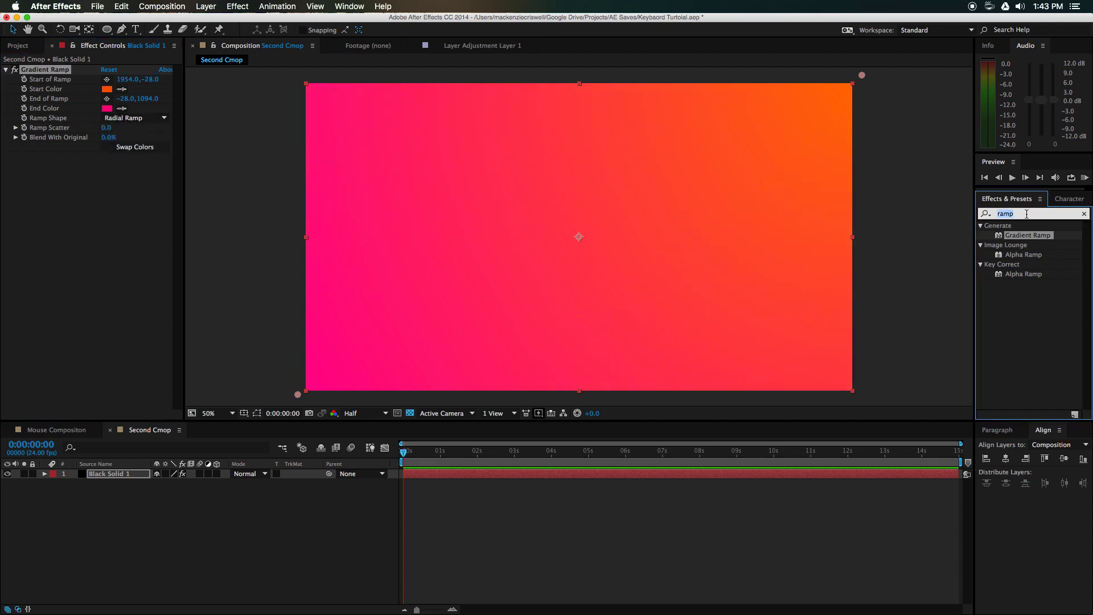
type("box b")
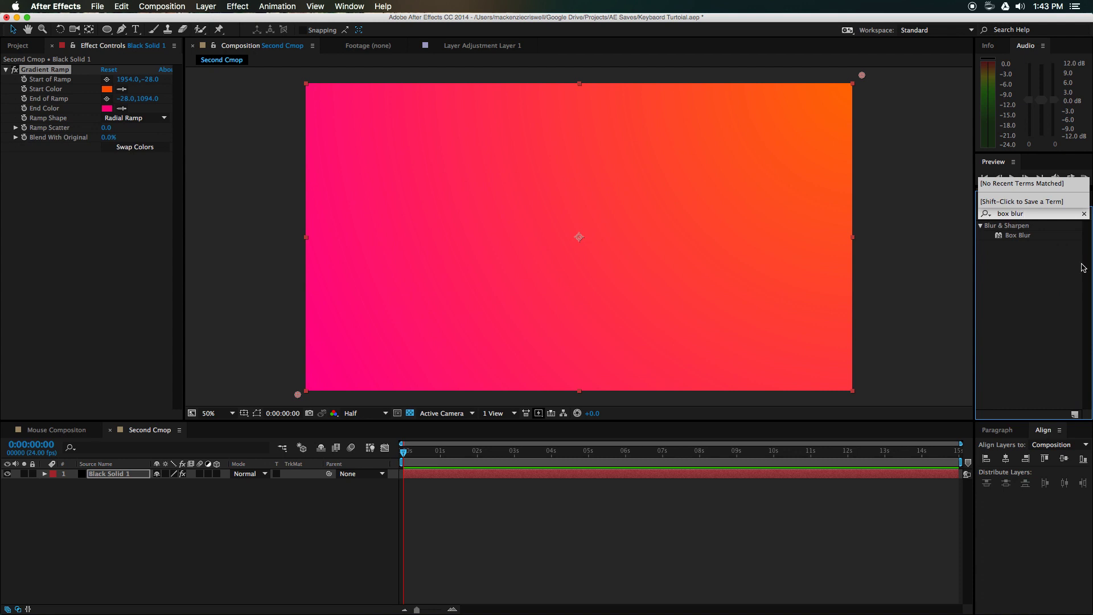
type("lur")
double_click(1018, 235)
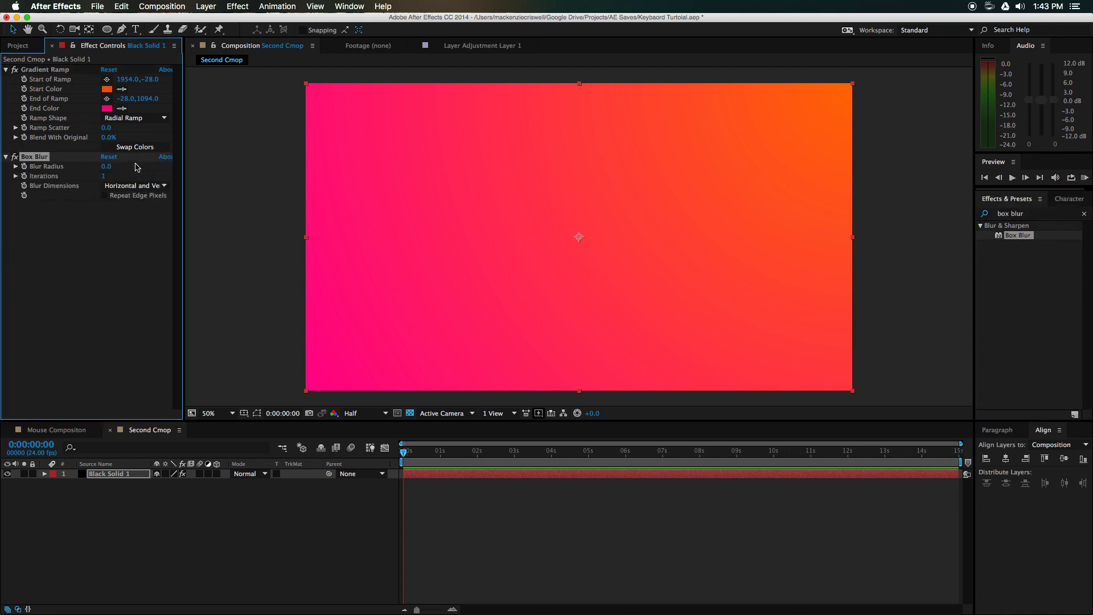
- Set the Box Blur radius to 50 with 5 iterations and enable Repeat Edge Pixels, ending in the composition view
left_click(108, 166)
type("50")
key("Tab")
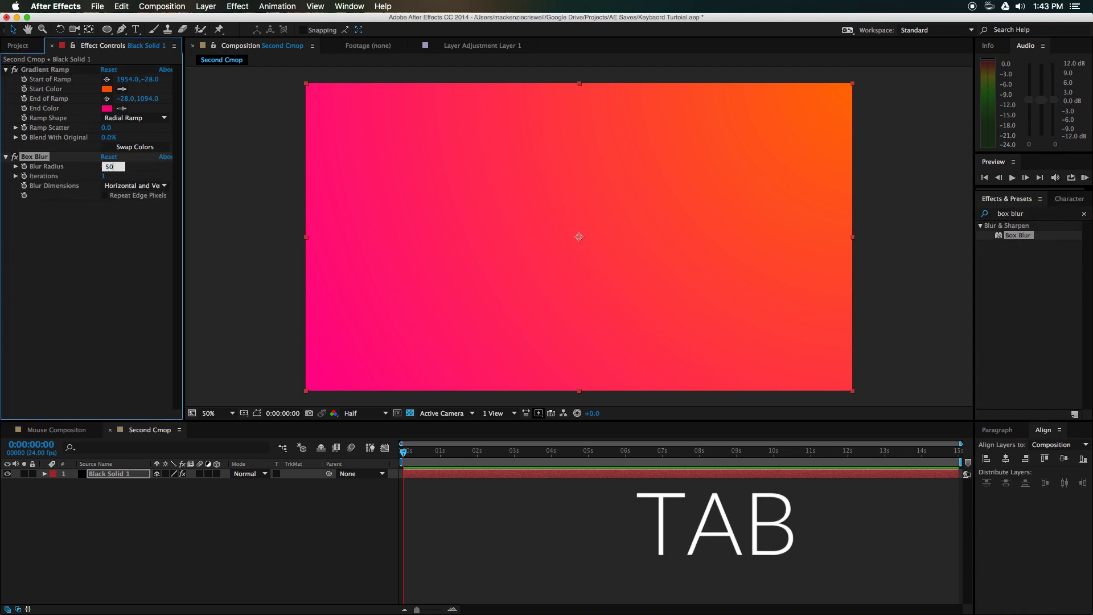
type("5")
key("Tab")
left_click(105, 195)
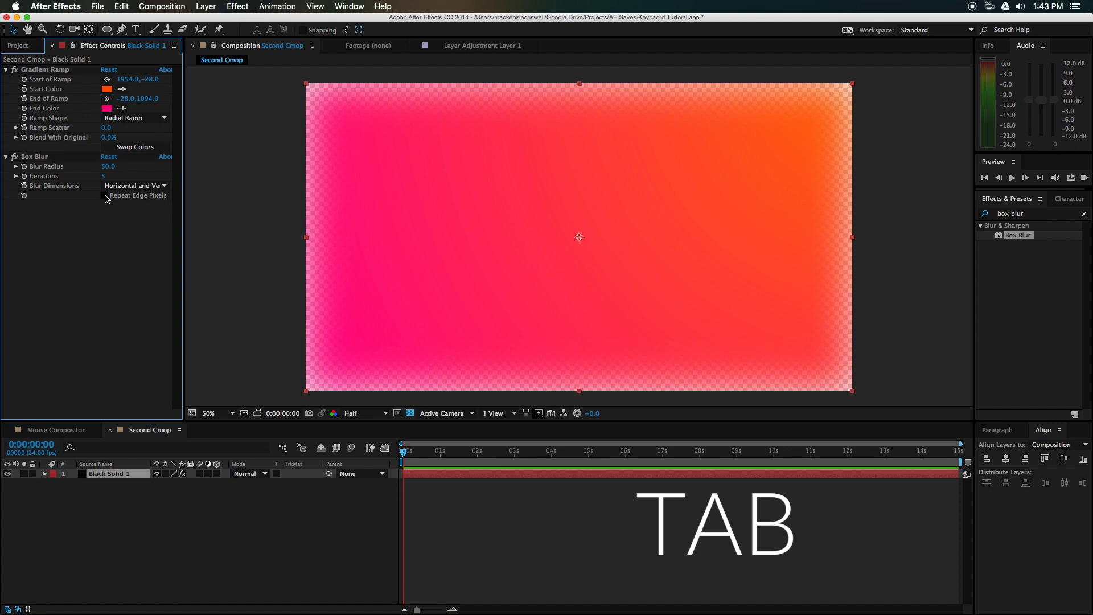
left_click(257, 46)
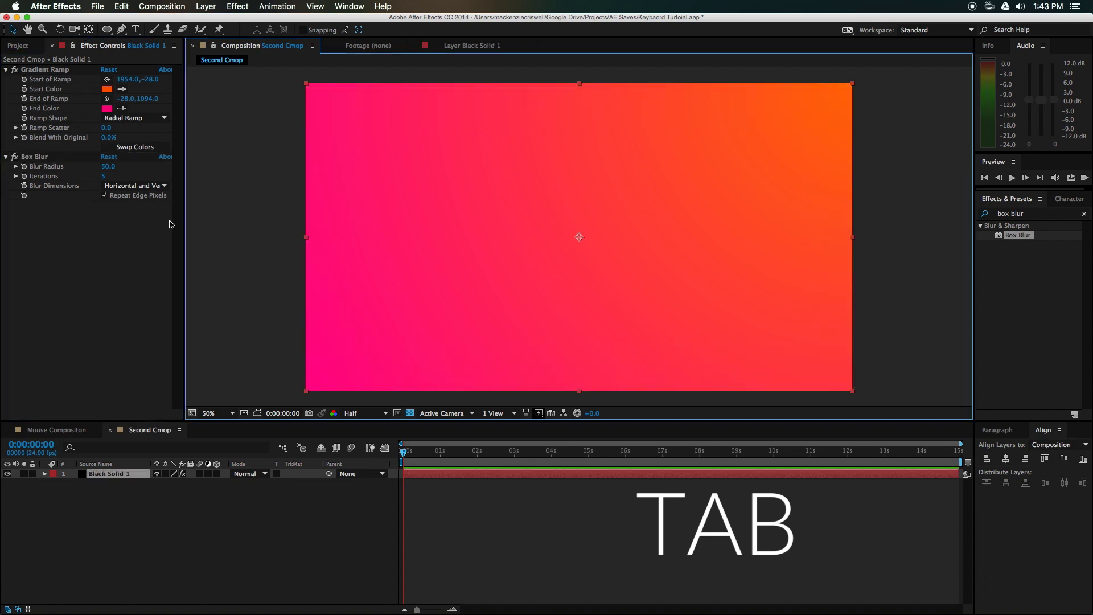
- Keyframe the gradient's End Color at the start of the timeline and set it to red FF0000 at 0:00:14:23
left_click(25, 112)
left_click(770, 450)
left_click(1036, 455)
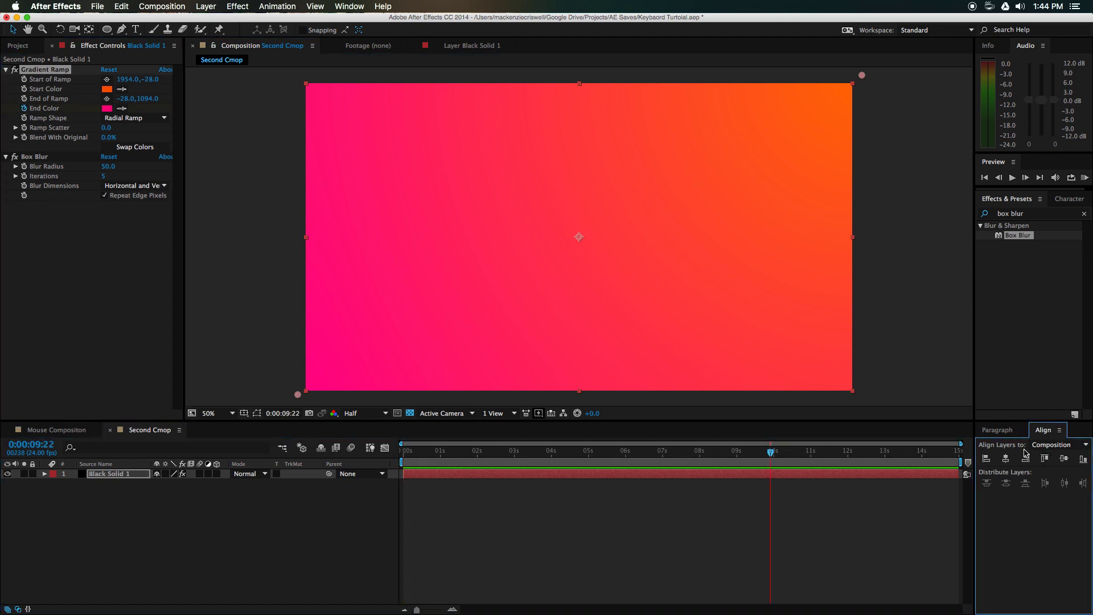
left_click_drag(947, 459, 968, 459)
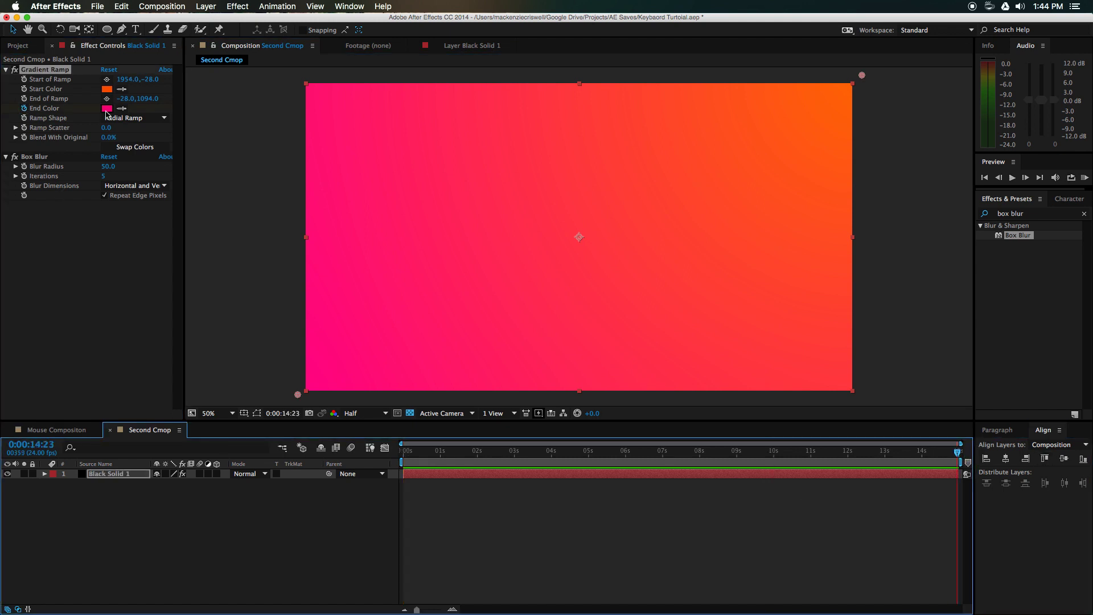
left_click(107, 110)
left_click_drag(370, 391, 375, 363)
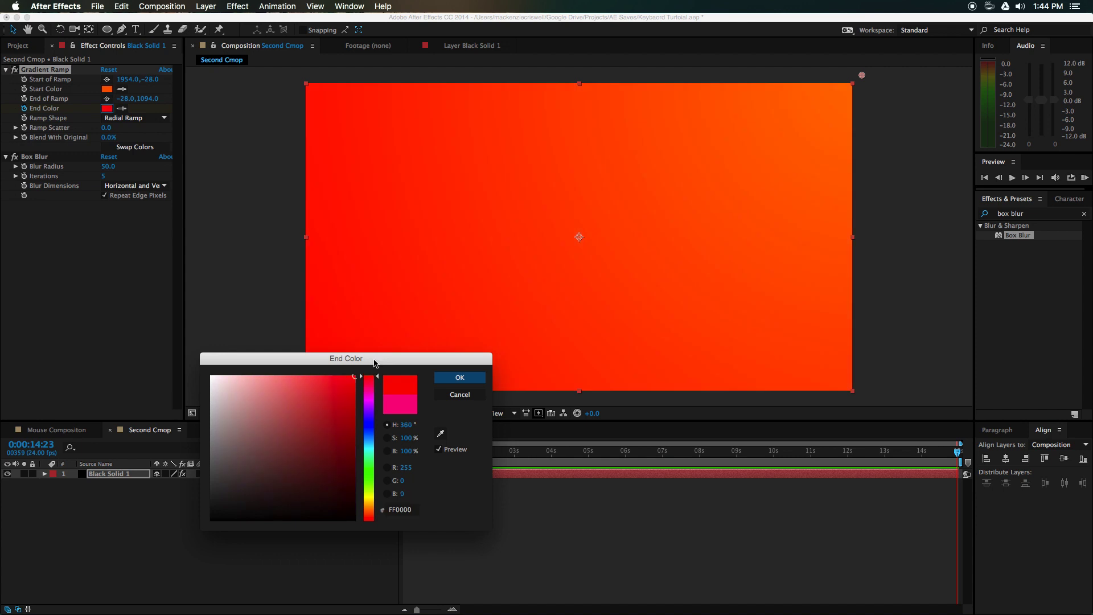
left_click(435, 378)
- Reveal the black solid's keyframed properties, return to the composition view, and collapse the layer
left_click(101, 467)
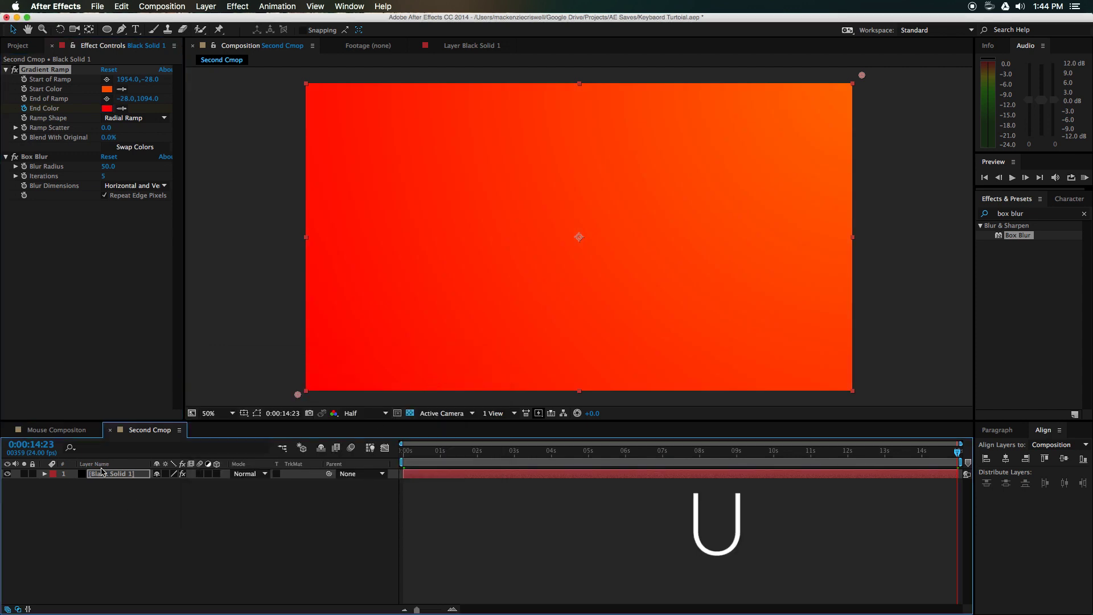
double_click(130, 476)
key("u")
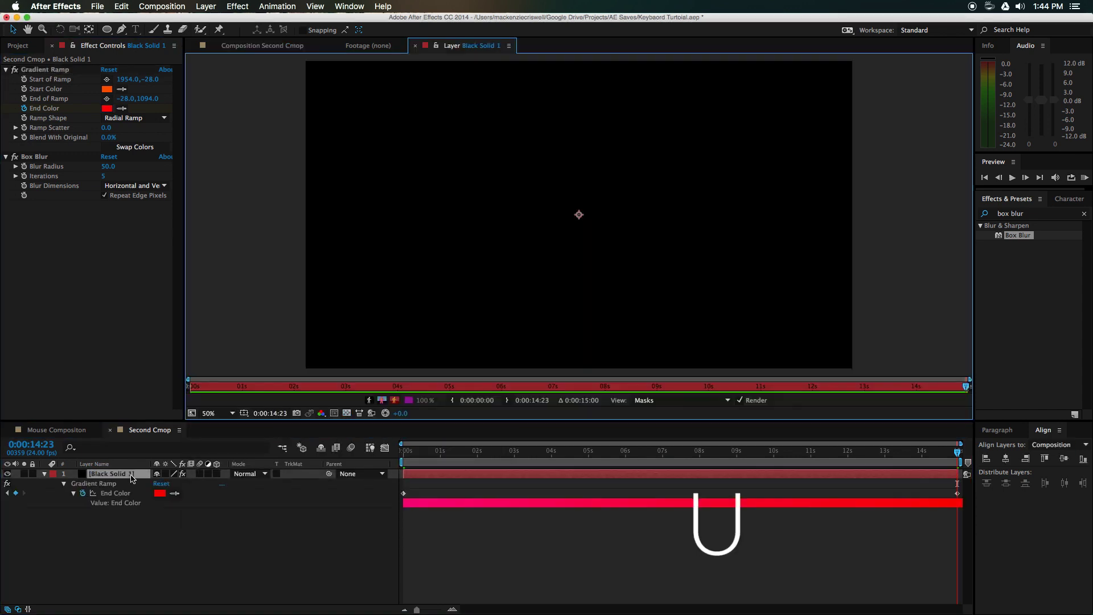
left_click(244, 46)
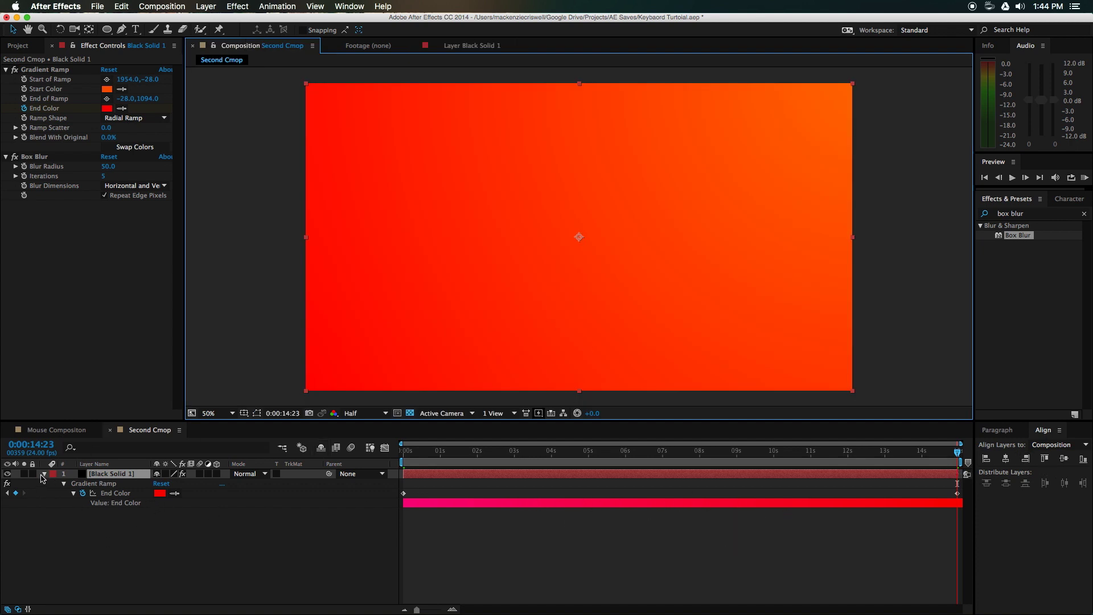
left_click(43, 476)
left_click(43, 476)
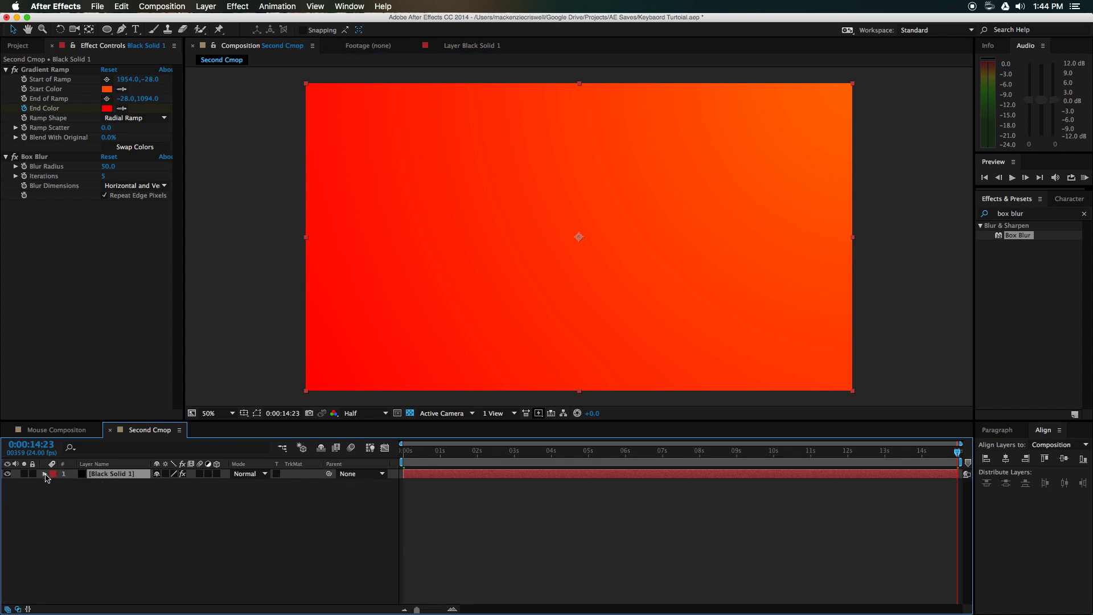
- Add a text layer reading MAKC and finish text editing with the Selection tool
key("super+alt+shift+t")
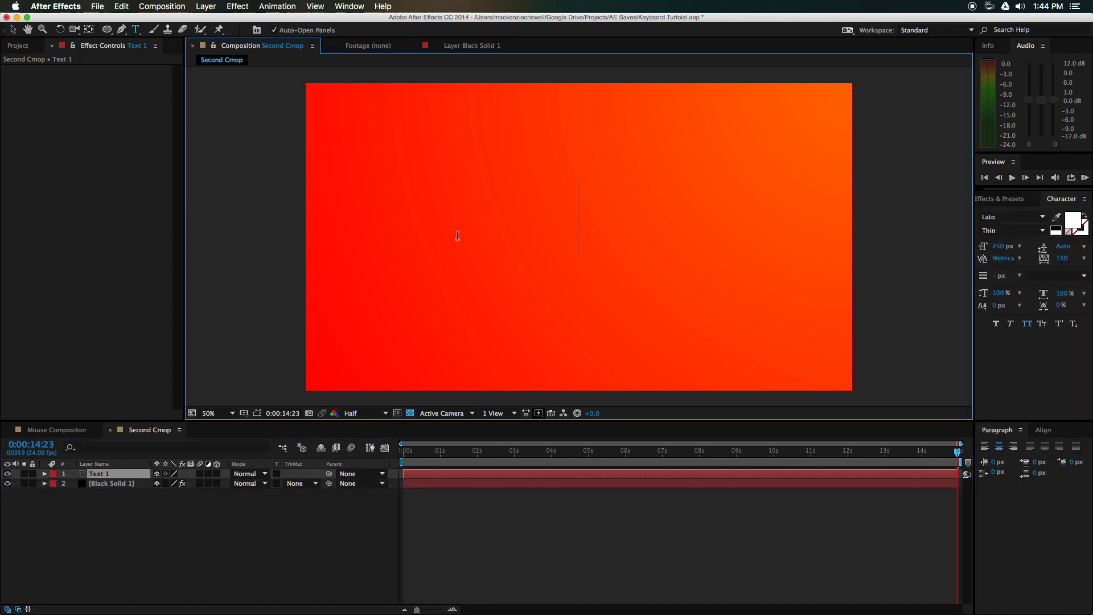
type("MAKC")
left_click(13, 29)
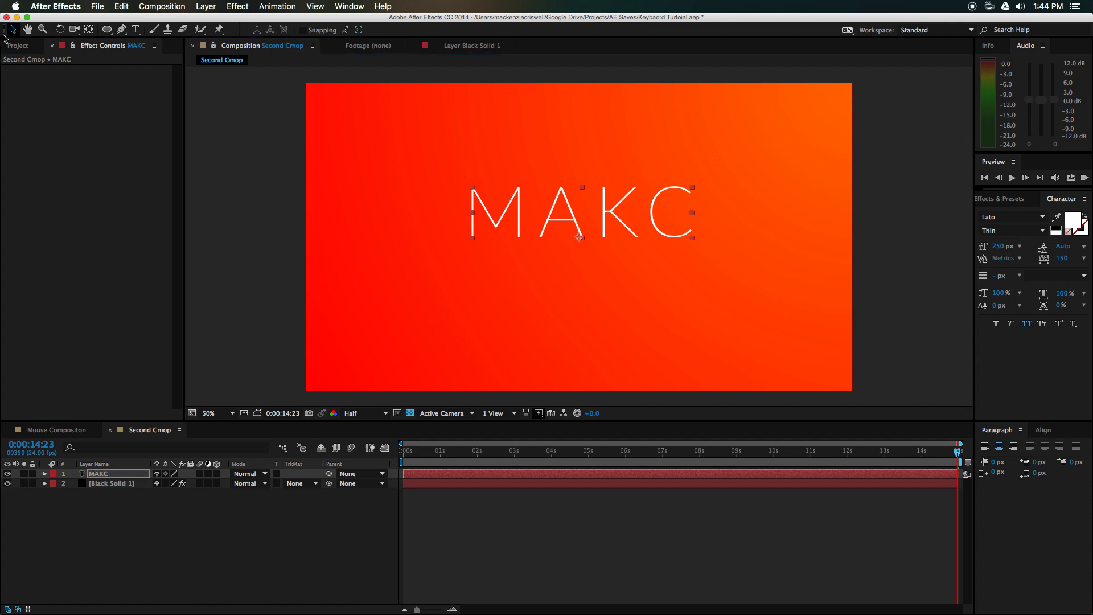
- Set the MAKC text's font style to Hairline and turn off All Caps
left_click(1038, 233)
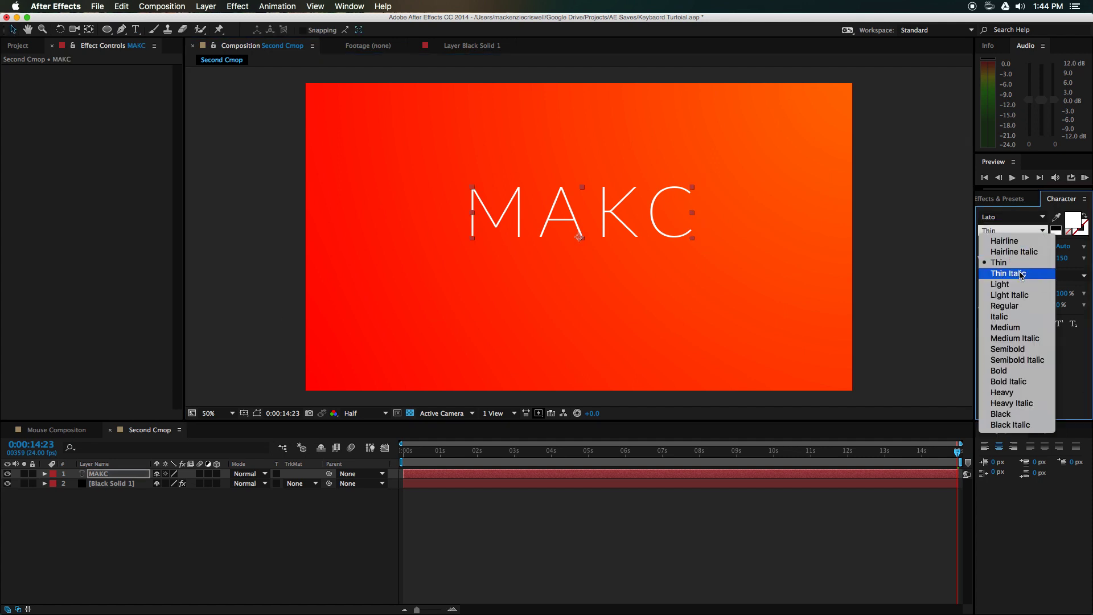
left_click(996, 210)
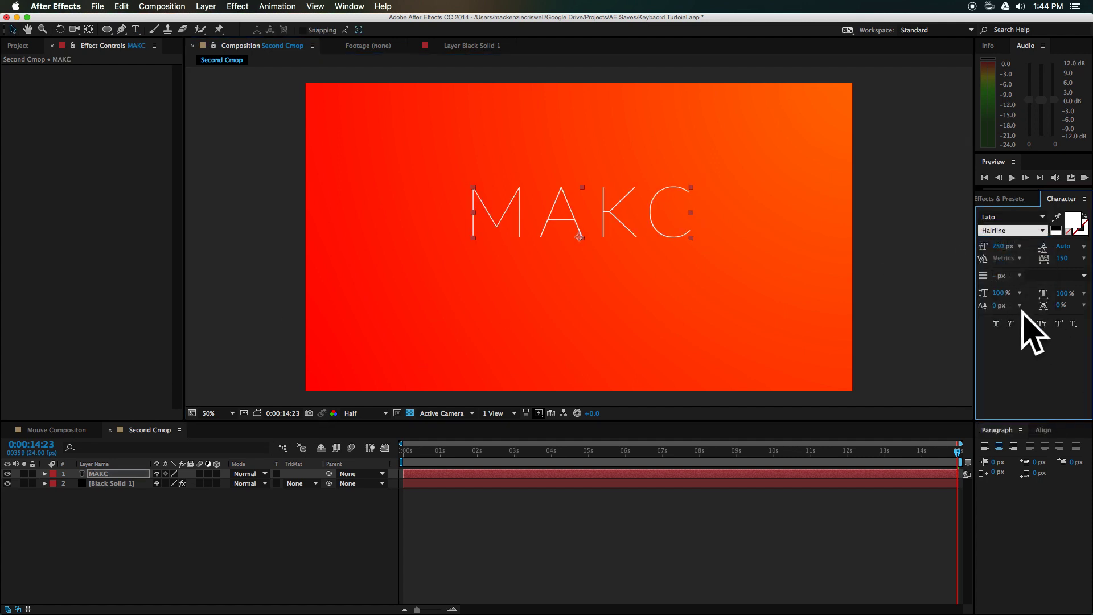
left_click(1028, 326)
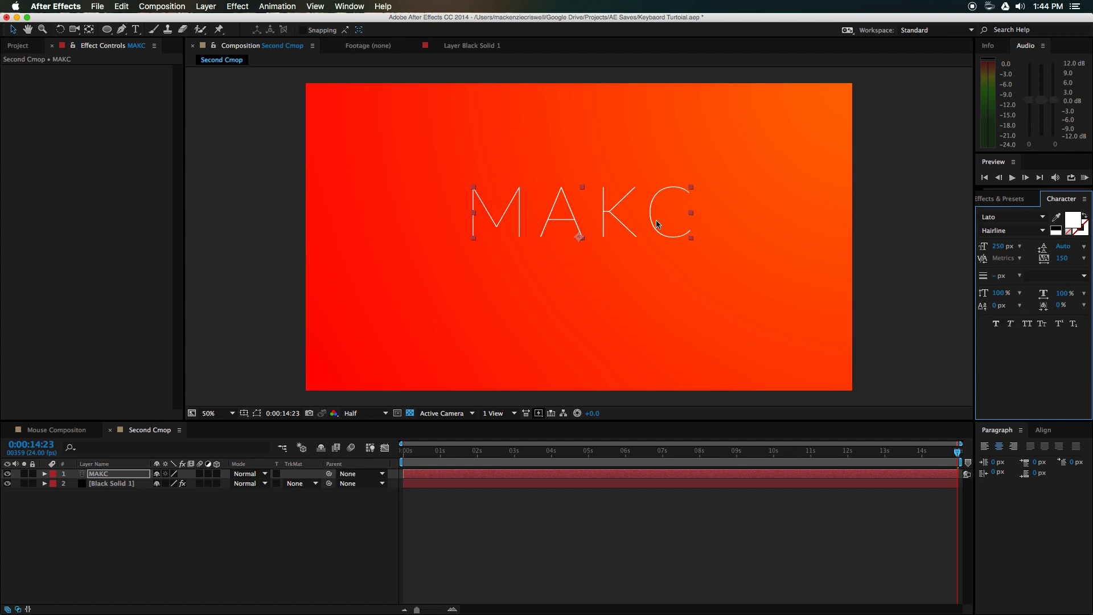
- Change the fill color of the MAKC text to black
key("super+t")
key("v")
left_click(1075, 224)
left_click_drag(305, 424, 342, 512)
left_click(459, 377)
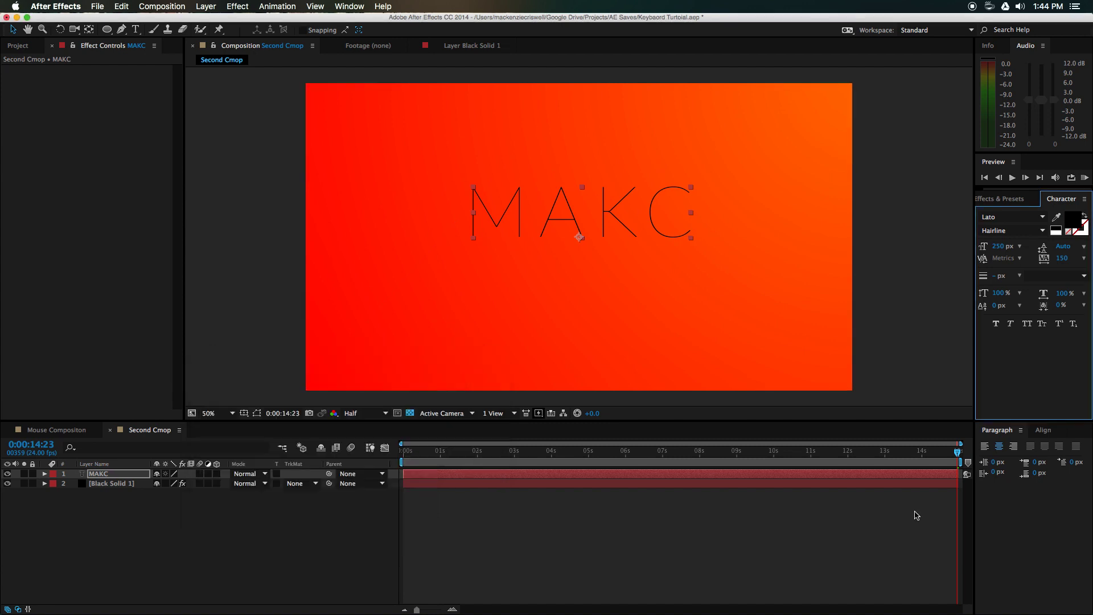
- Center the MAKC text horizontally and vertically in the composition and deselect it
left_click(1042, 430)
left_click(1006, 458)
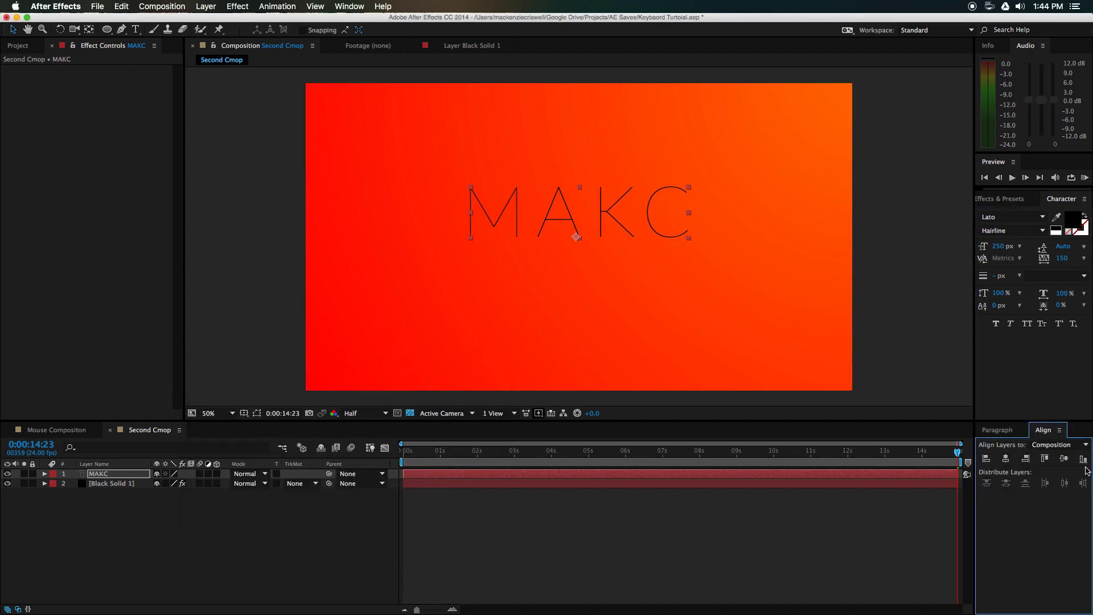
left_click(1064, 459)
left_click(701, 550)
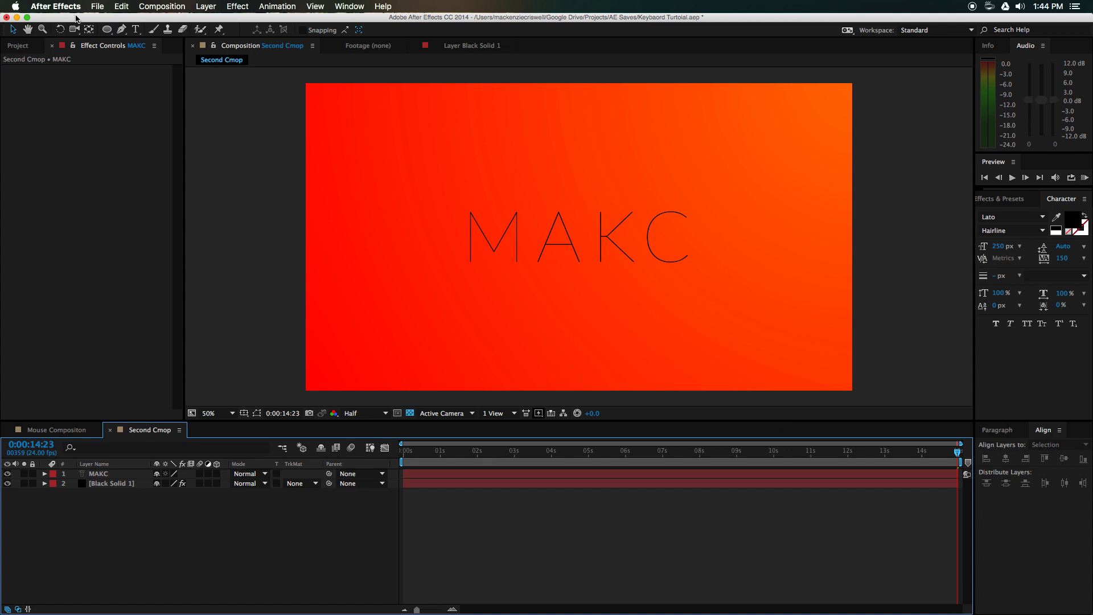
- Add a new black solid above the MAKC text and turn it into an adjustment layer
key("super+y")
key("Return")
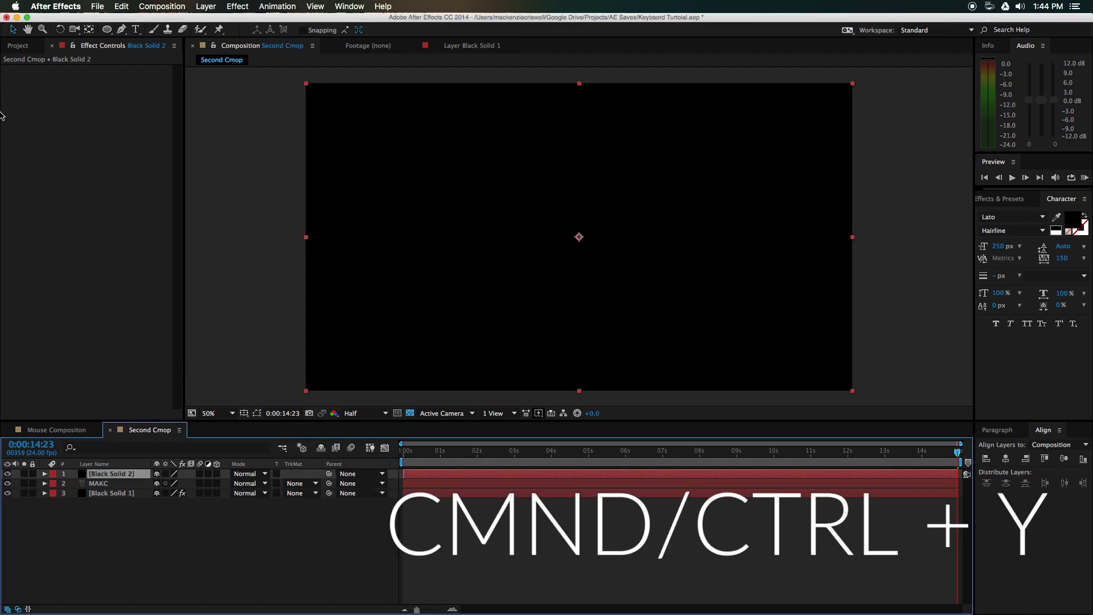
left_click(208, 474)
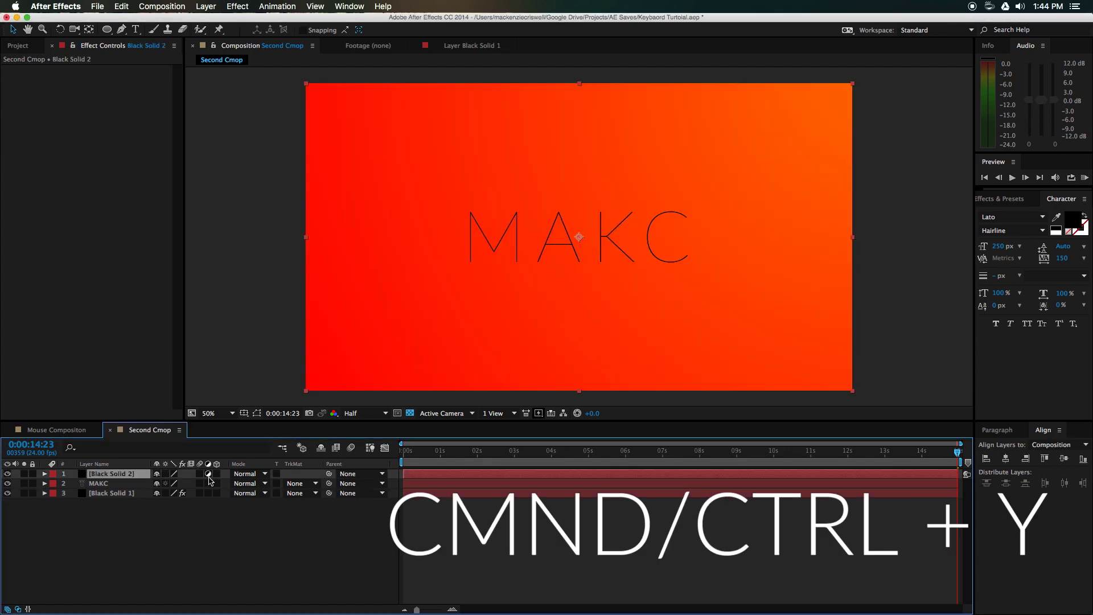
- Add a full-frame elliptical mask to the adjustment layer, feathered 500 pixels and set to Subtract
double_click(107, 30)
key("f")
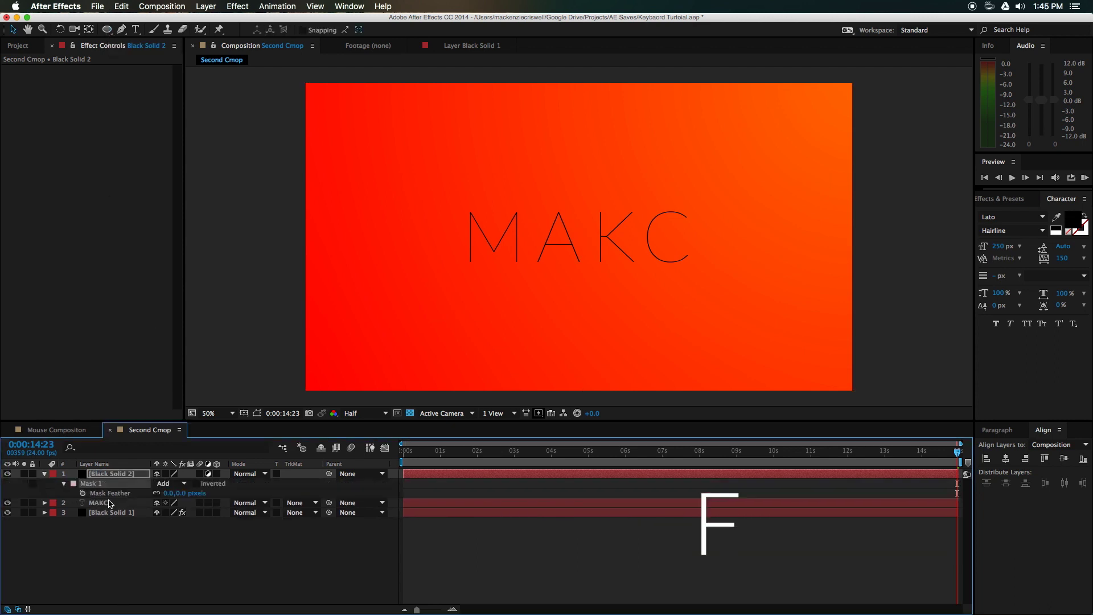
left_click(177, 499)
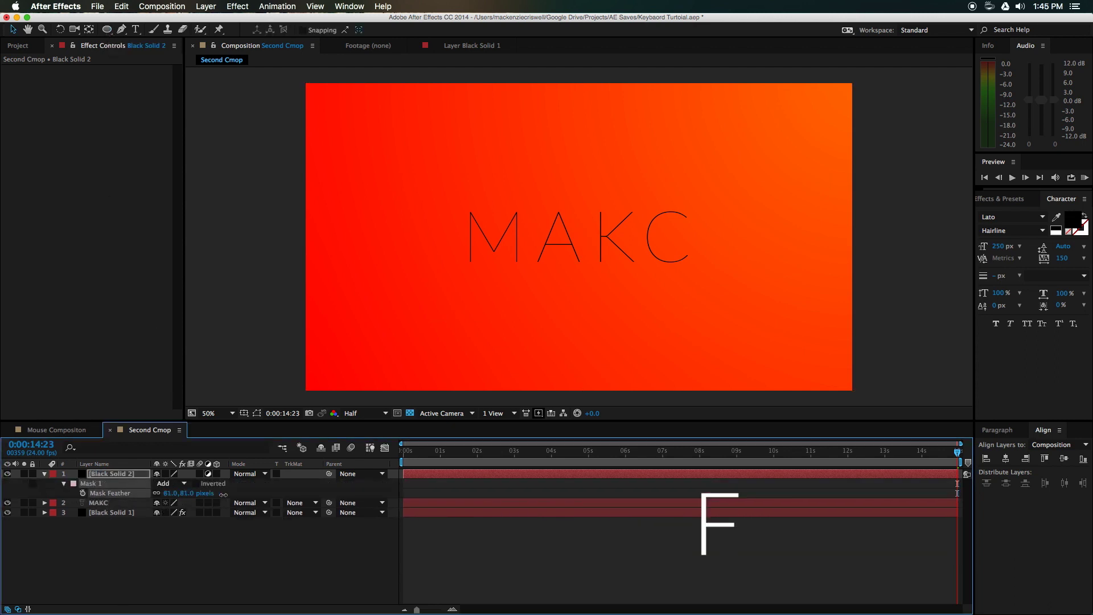
type("81")
key("Tab")
type("5")
key("Return")
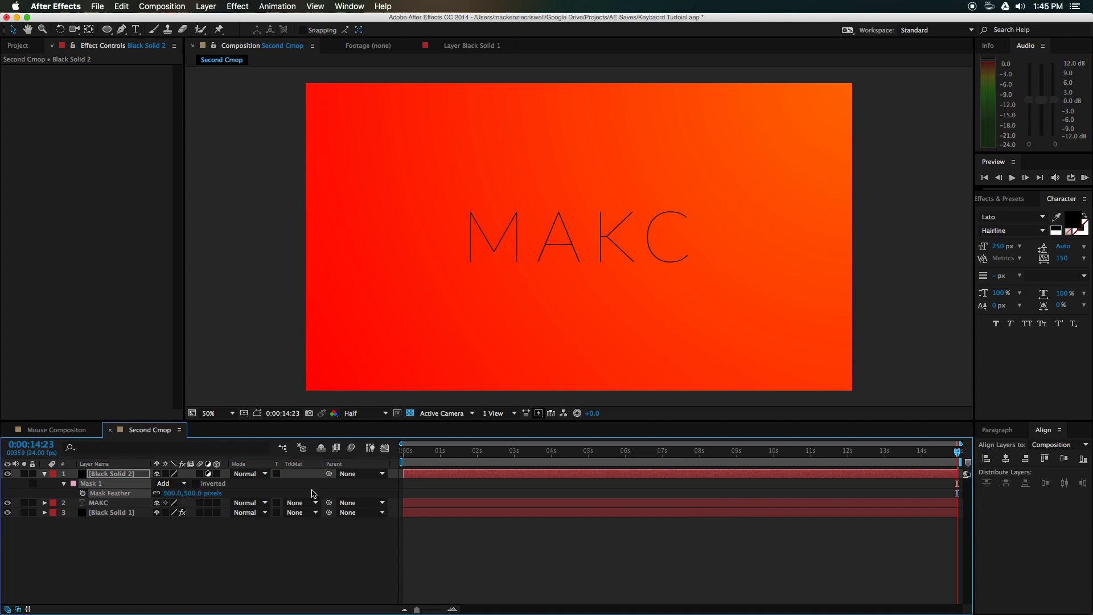
left_click(171, 484)
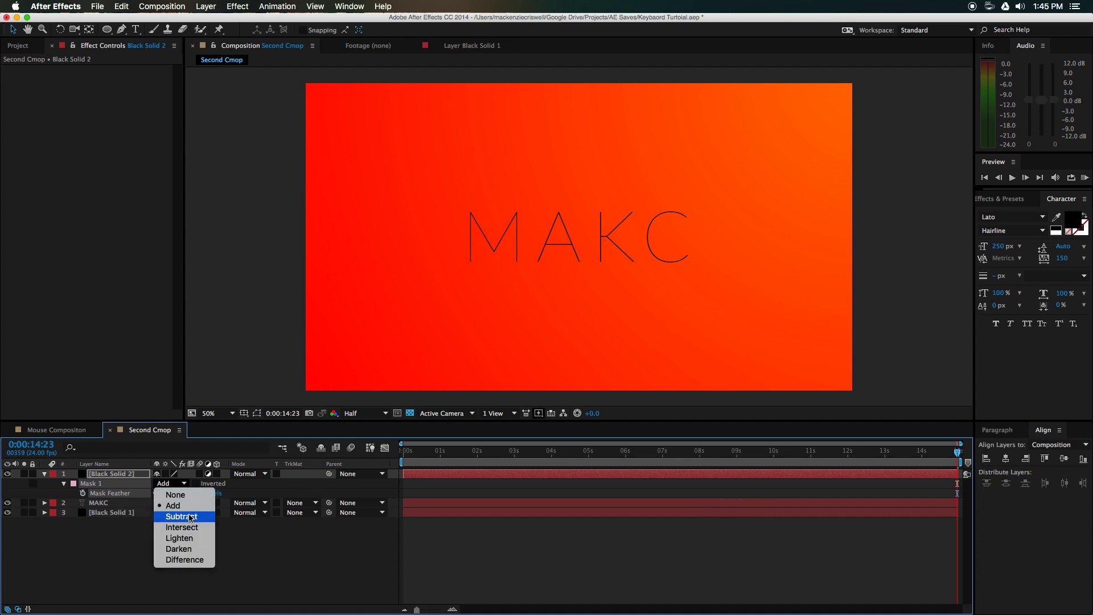
left_click(190, 517)
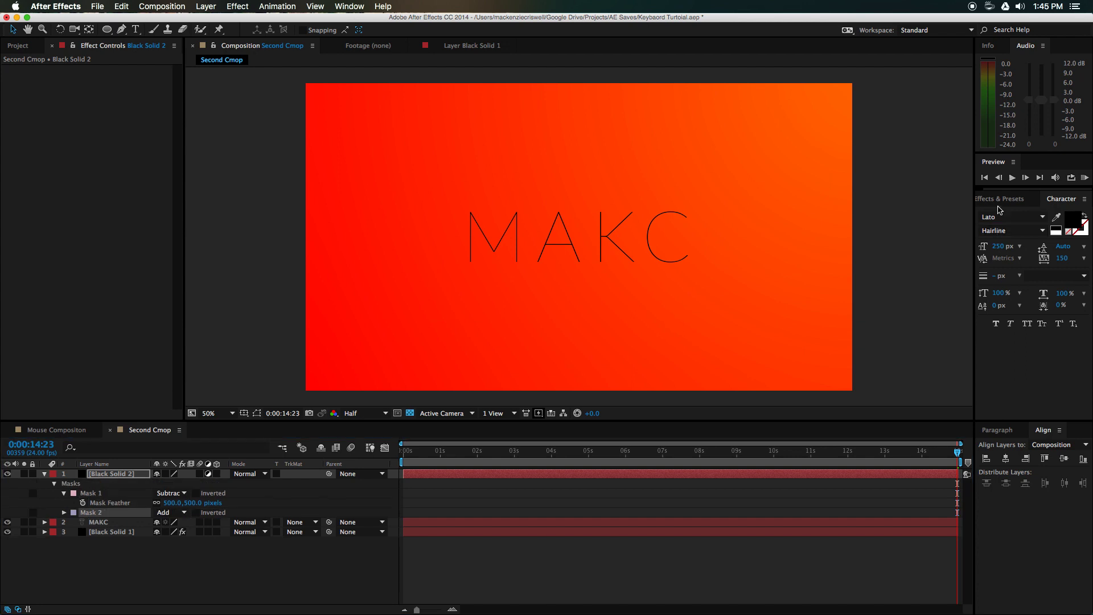
- Apply the Curves effect to the adjustment layer and shift the RGB curve's black point about a quarter inward along the baseline
left_click(996, 199)
left_click(1039, 214)
triple_click(1047, 213)
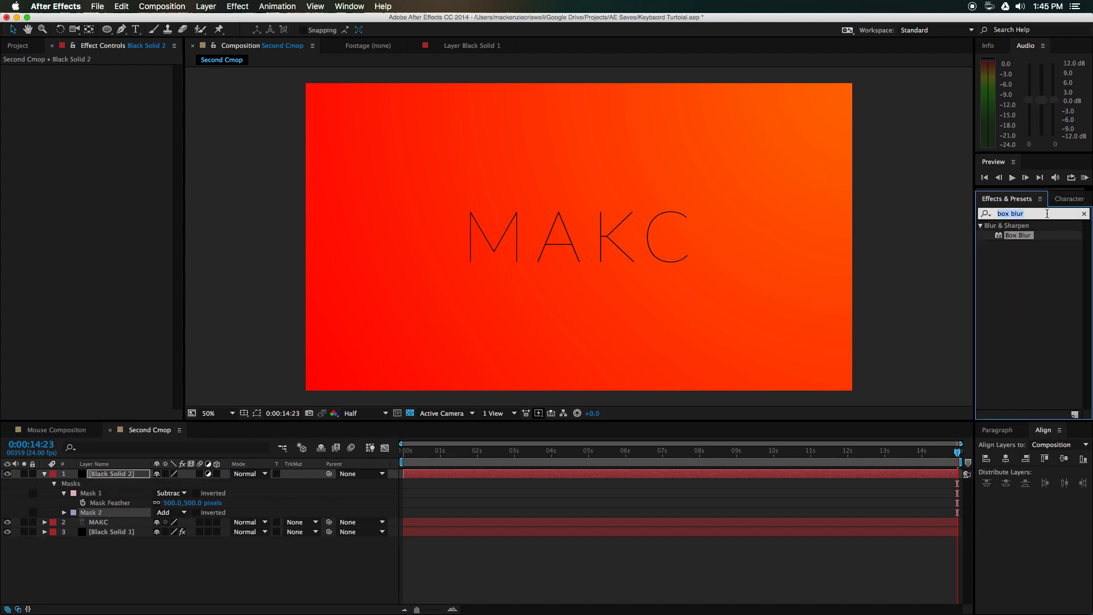
type("curev")
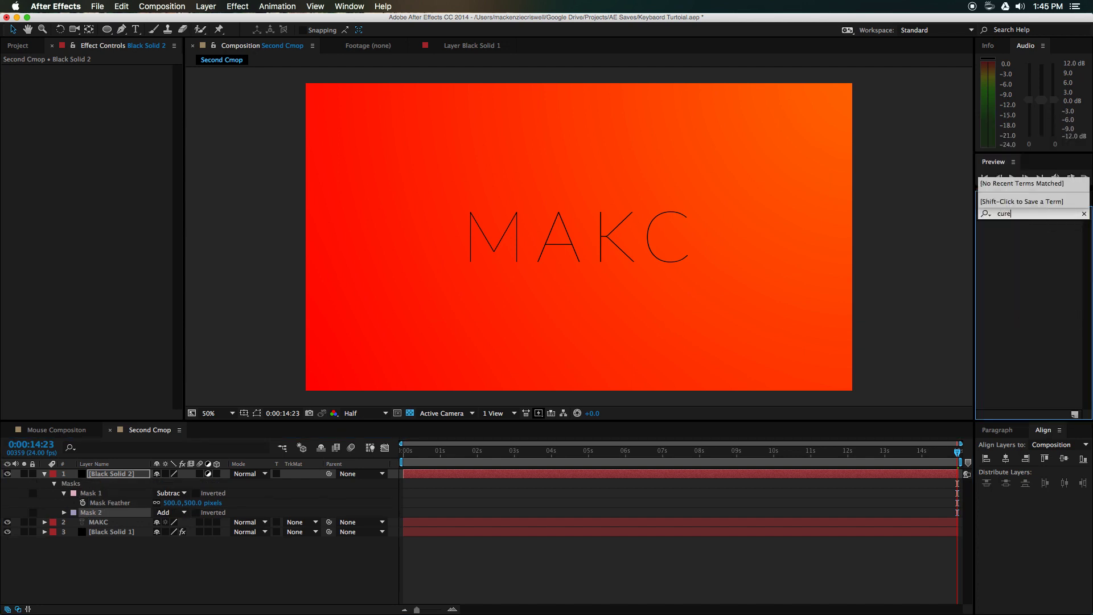
key("BackSpace")
type("ves")
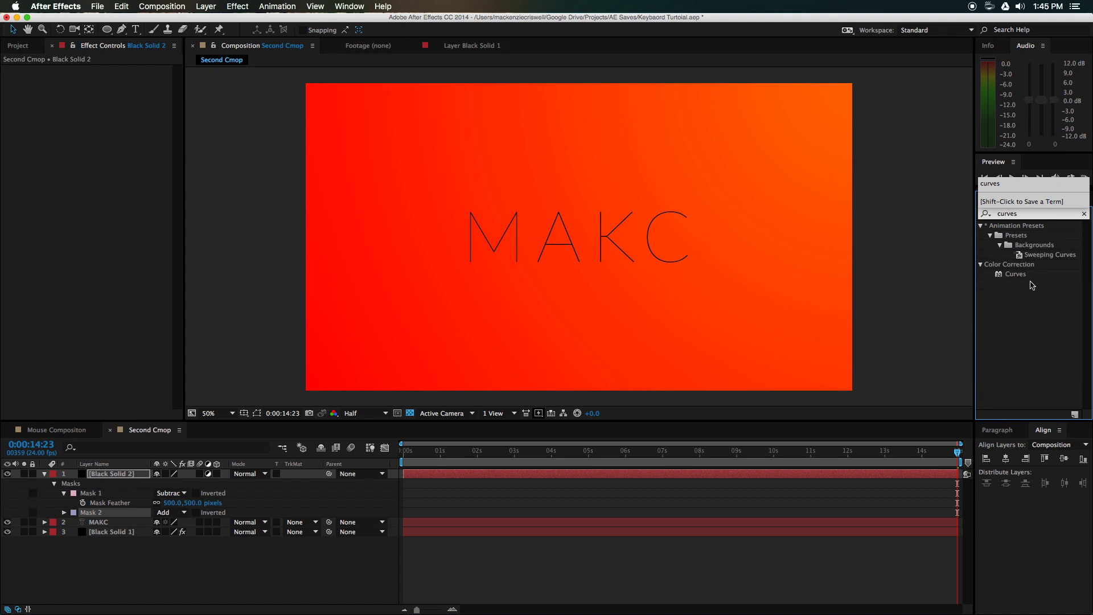
double_click(1011, 274)
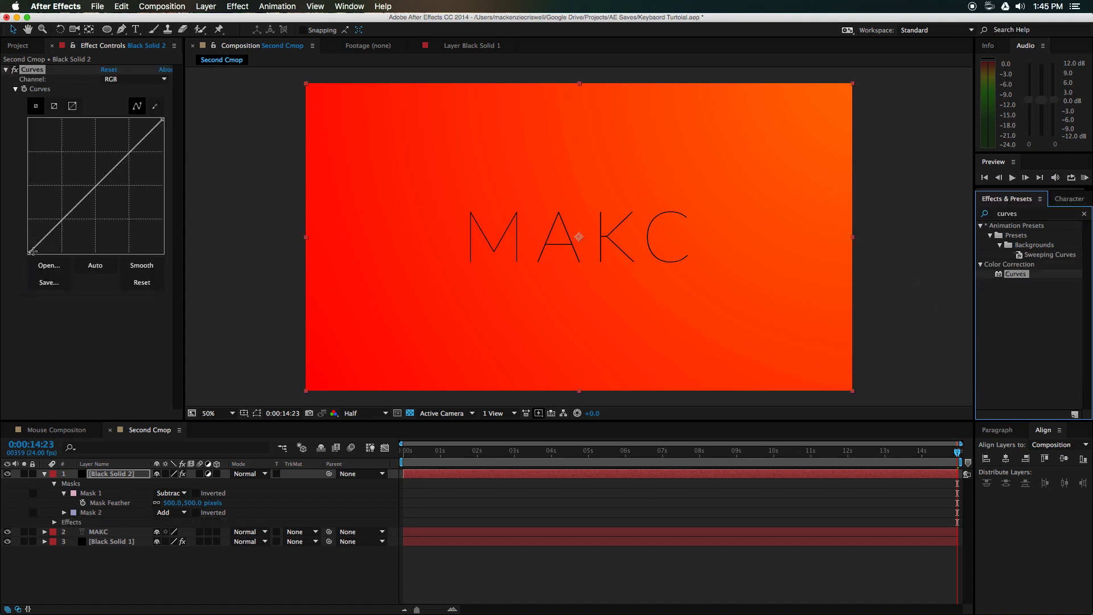
left_click_drag(32, 251, 60, 255)
- Set the adjustment layer's opacity to 50% and deselect it
key("t")
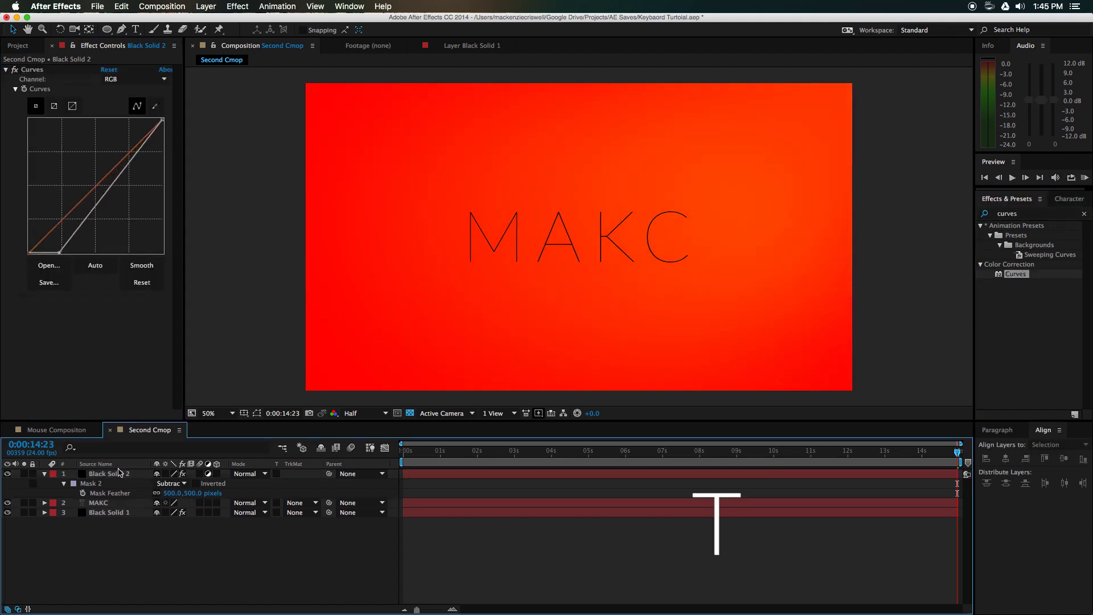
double_click(117, 474)
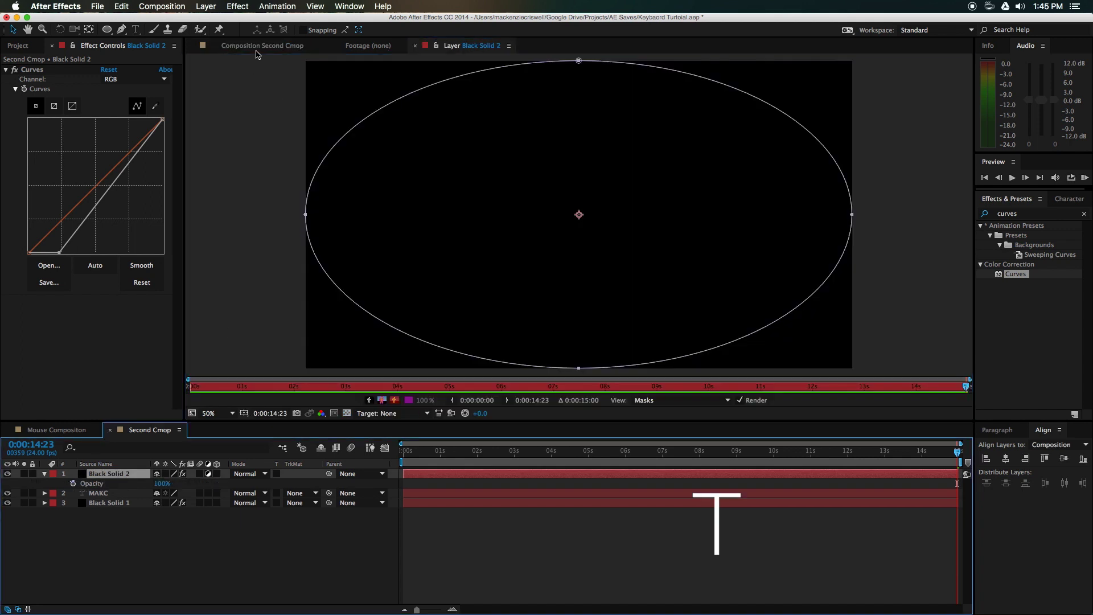
left_click(256, 48)
left_click(173, 488)
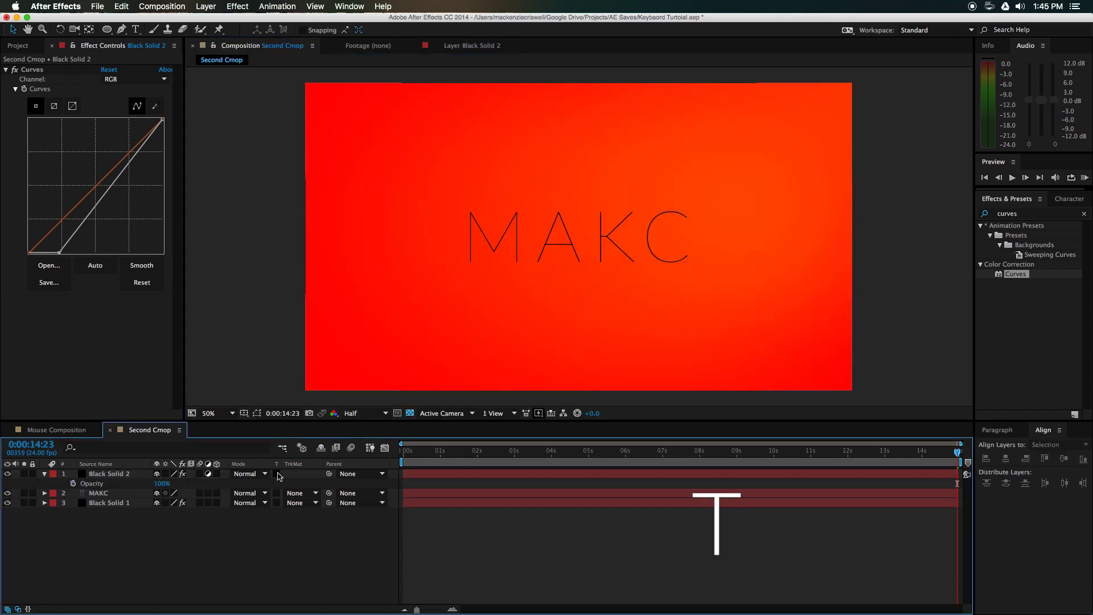
left_click(163, 483)
type("50")
key("Return")
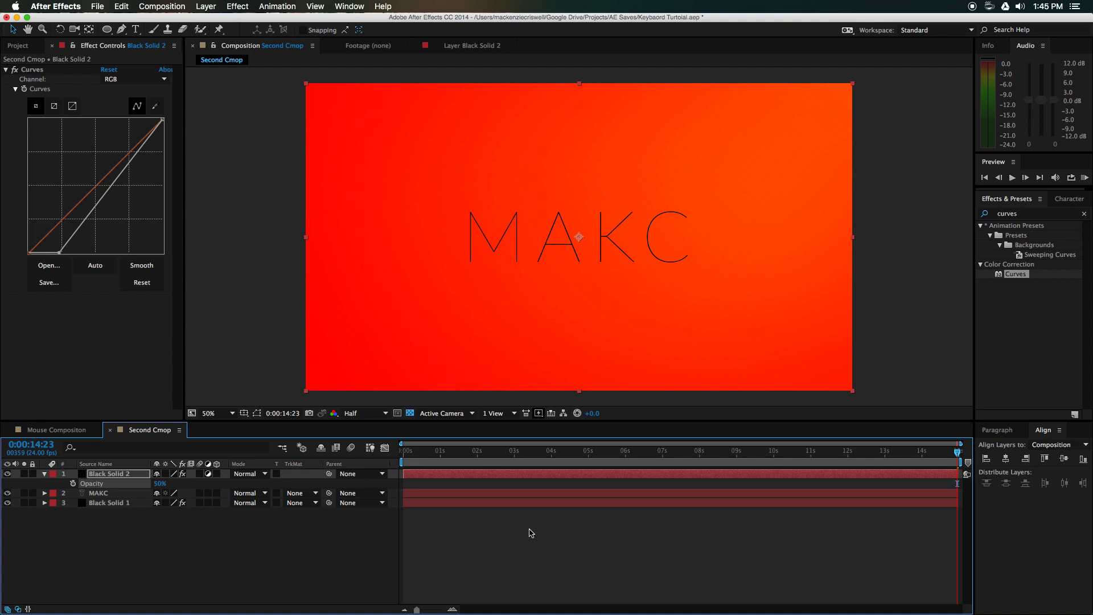
left_click(580, 540)
- Return to the start of the composition and change the MAKC text's fill color to white (FFFFFF)
left_click_drag(513, 455, 321, 460)
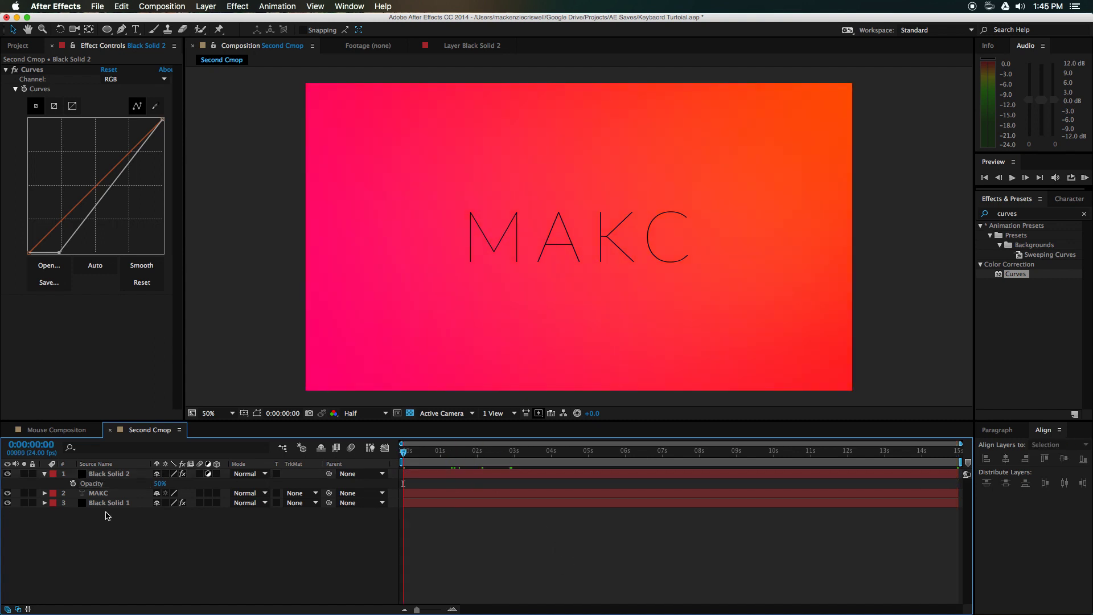
double_click(575, 199)
left_click(1072, 219)
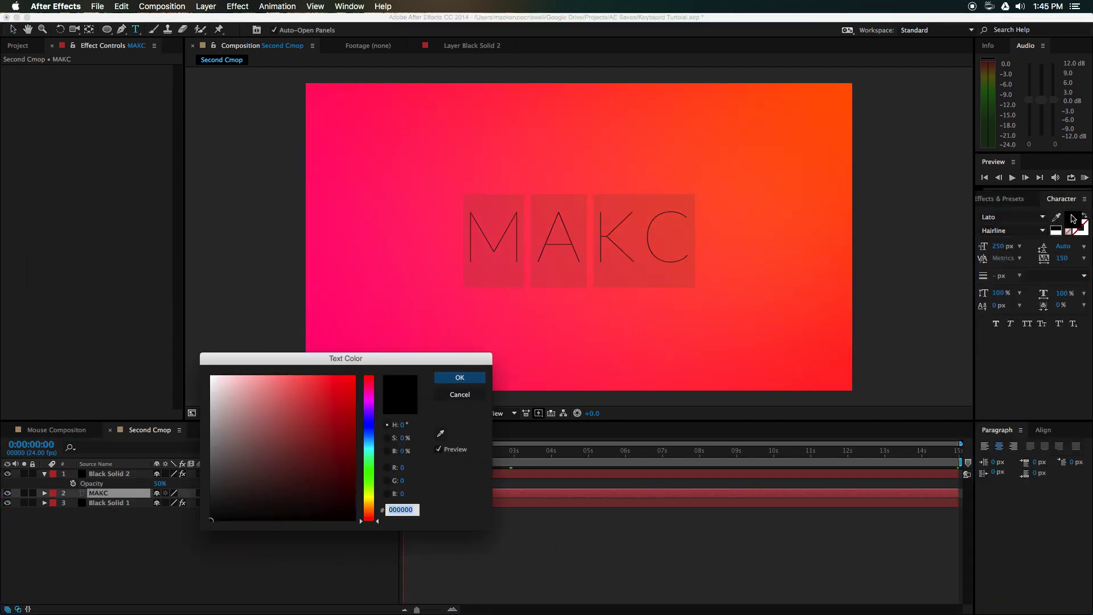
left_click(231, 424)
left_click_drag(238, 399, 167, 337)
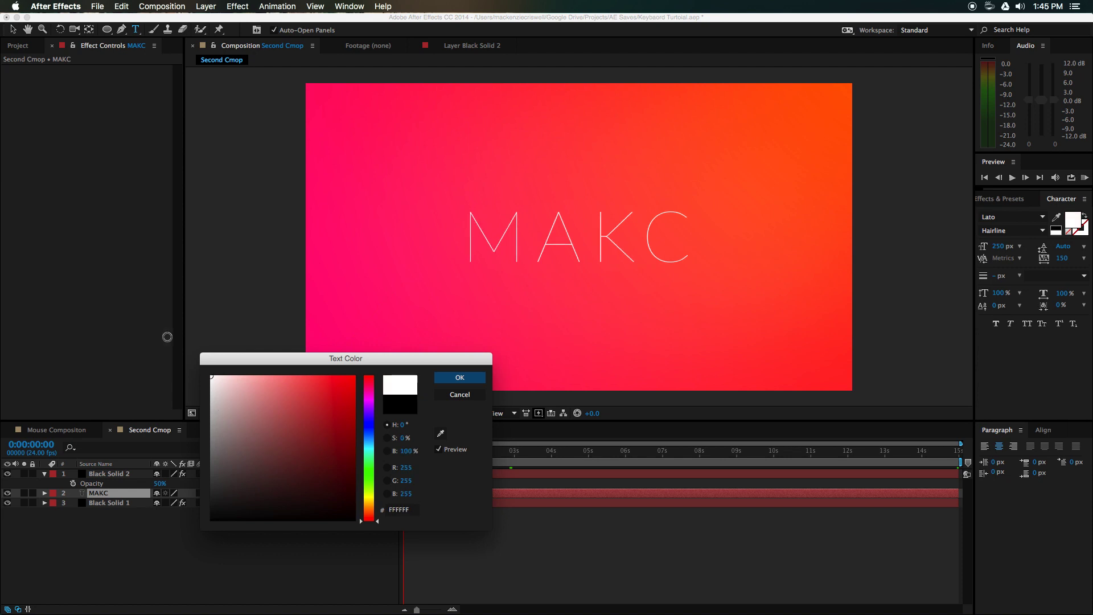
left_click(466, 378)
left_click(743, 514)
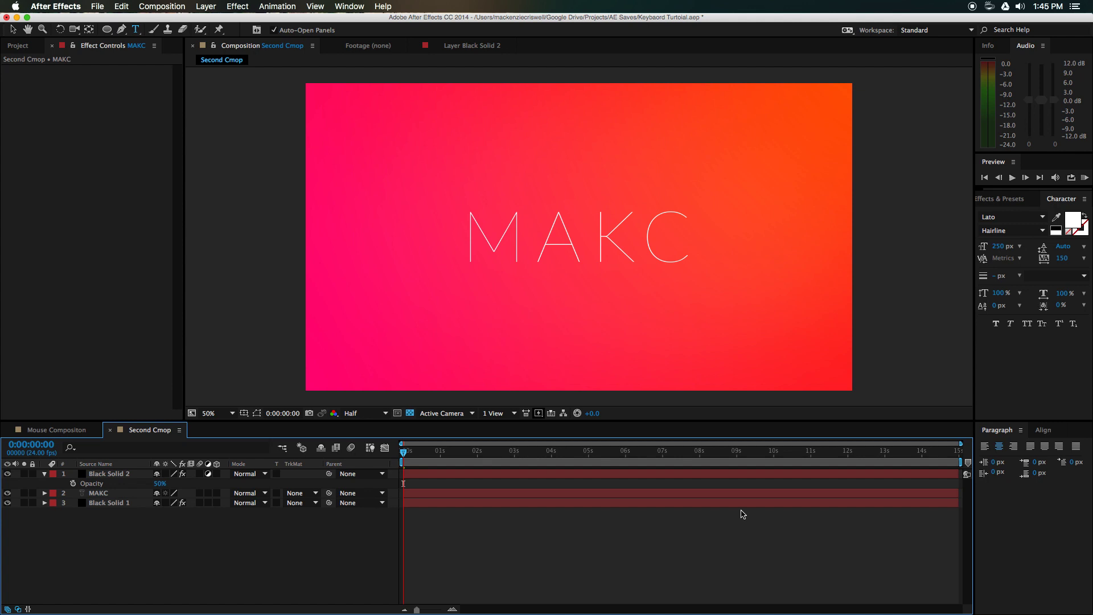
- Compare the finished Second Cmop composition with the Mouse Compositon one by switching between them
left_click(55, 433)
left_click(147, 431)
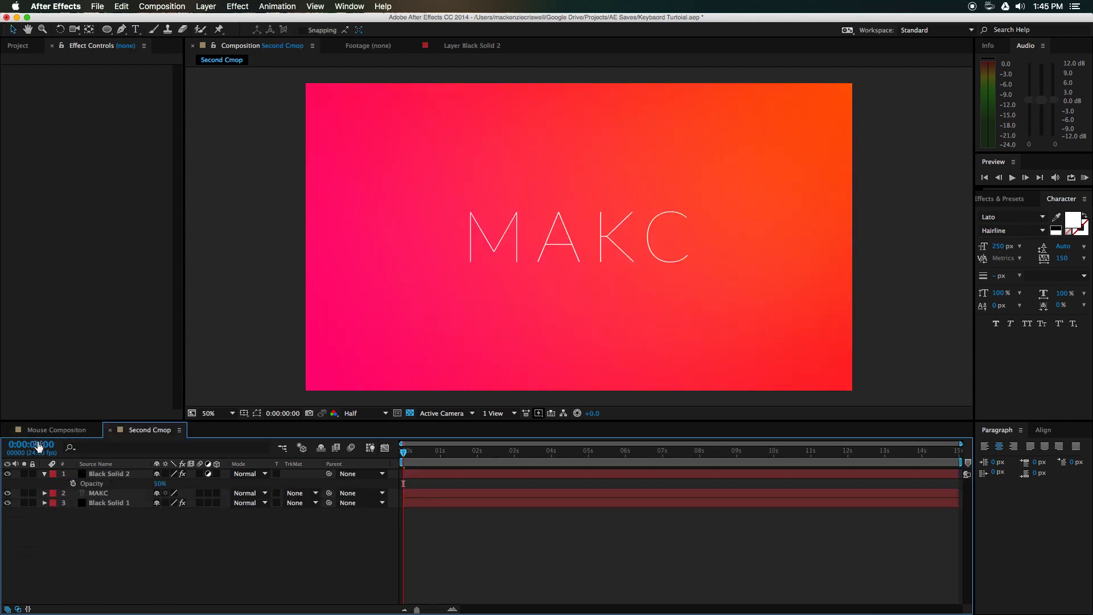
left_click(56, 431)
left_click(150, 430)
left_click(41, 430)
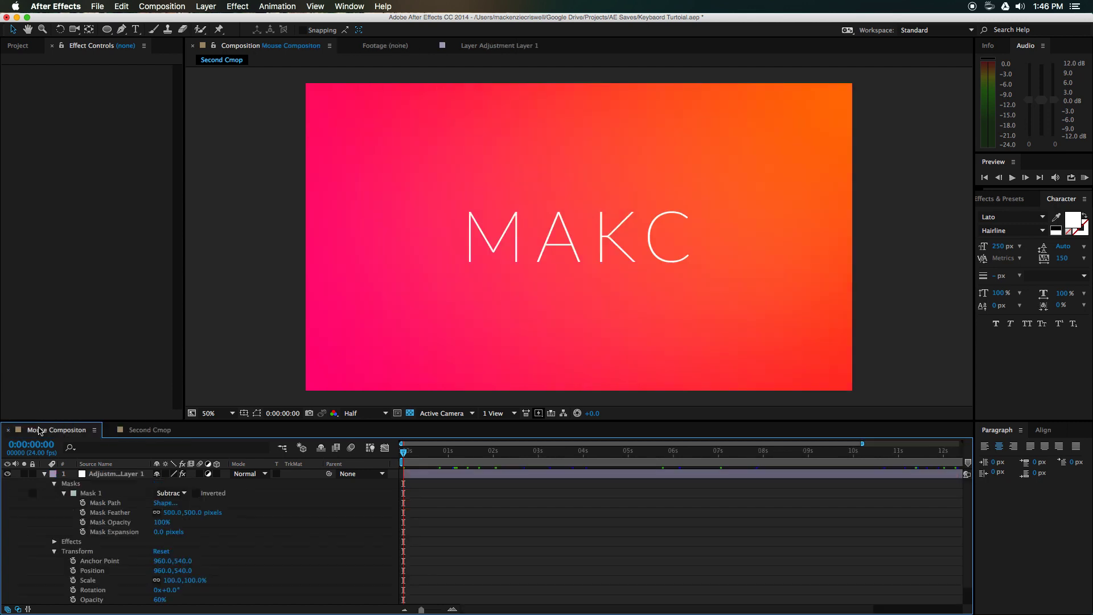
left_click(134, 433)
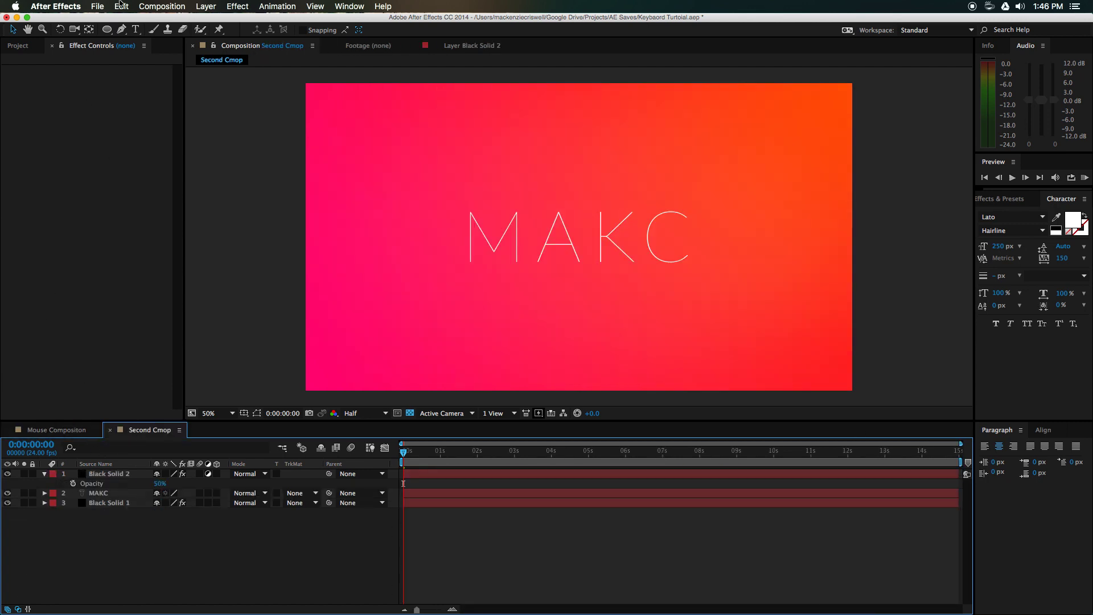
- Add the Second Cmop composition to the Render Queue
left_click(152, 7)
left_click(152, 7)
left_click(152, 8)
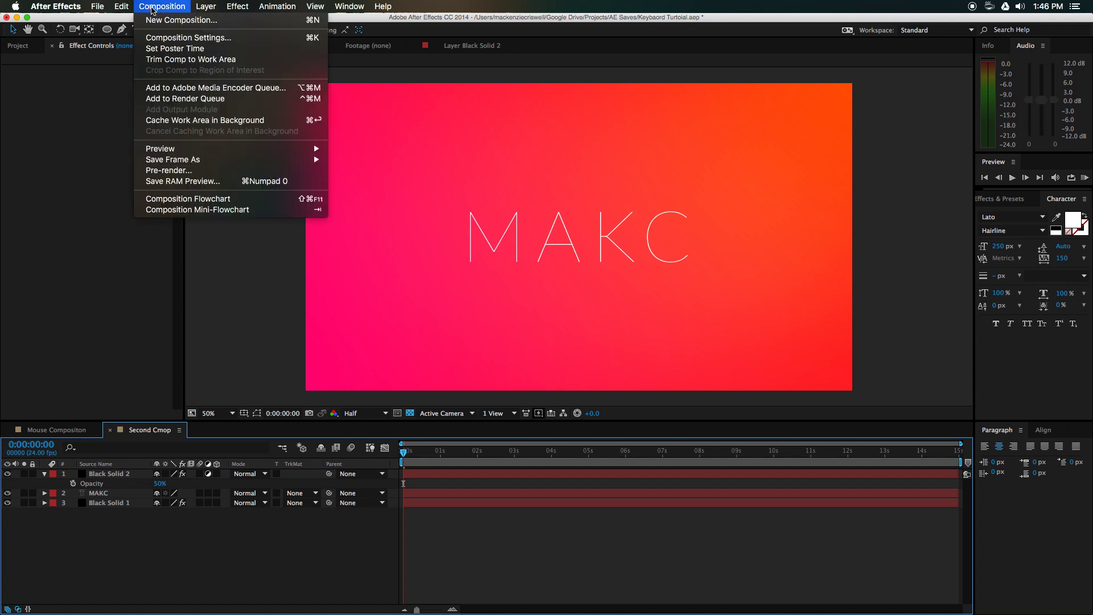
left_click(209, 101)
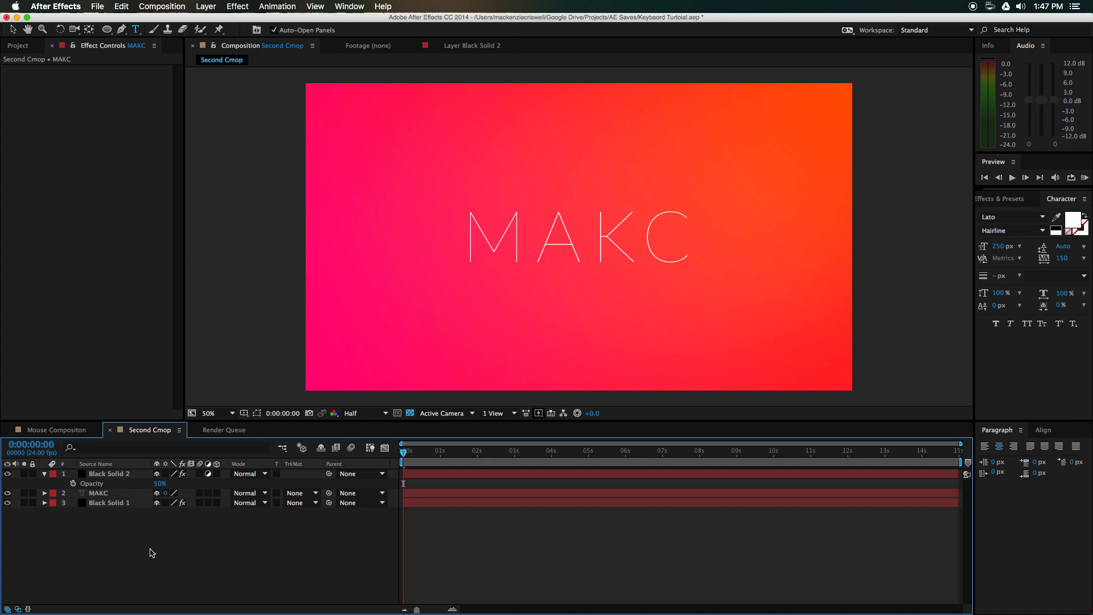
- Append .CO to the MAKC text so it reads MAKC.CO, and finish text editing
left_click(127, 476)
left_click(114, 494)
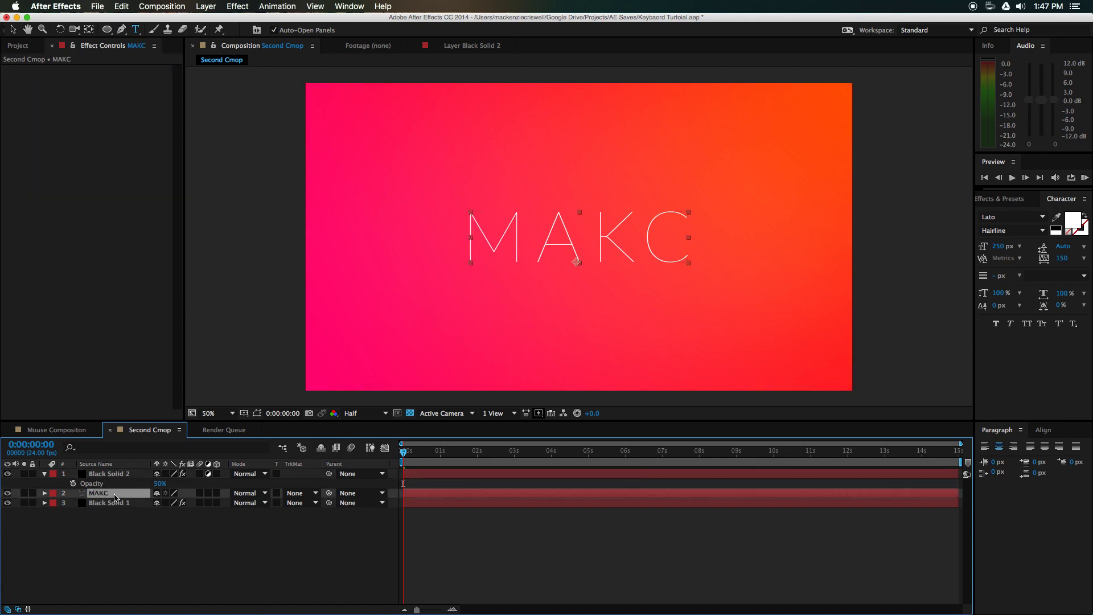
key("Right")
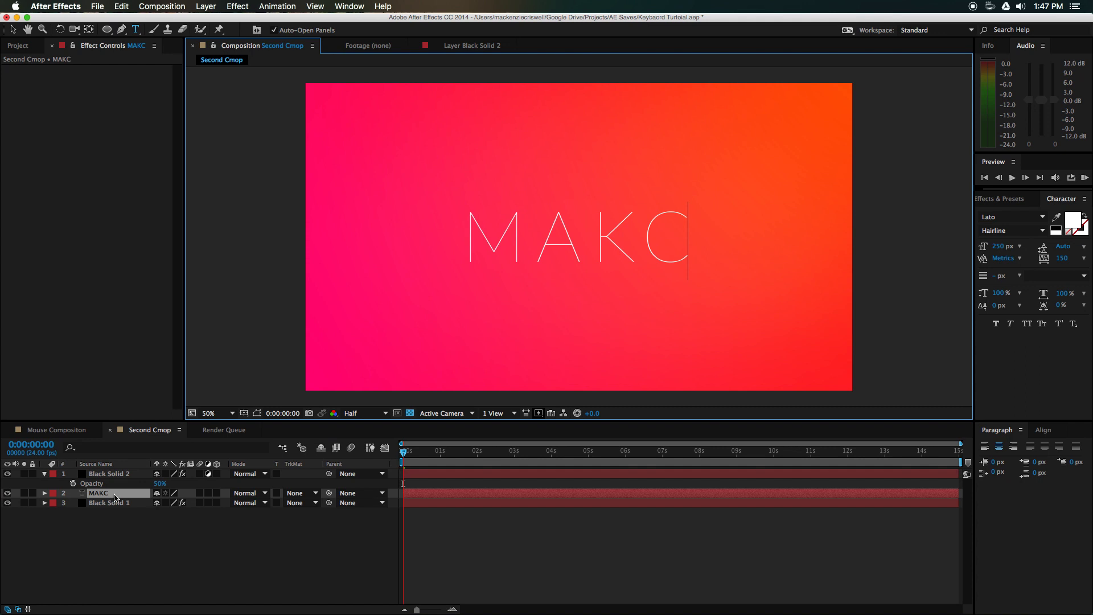
type(".CO")
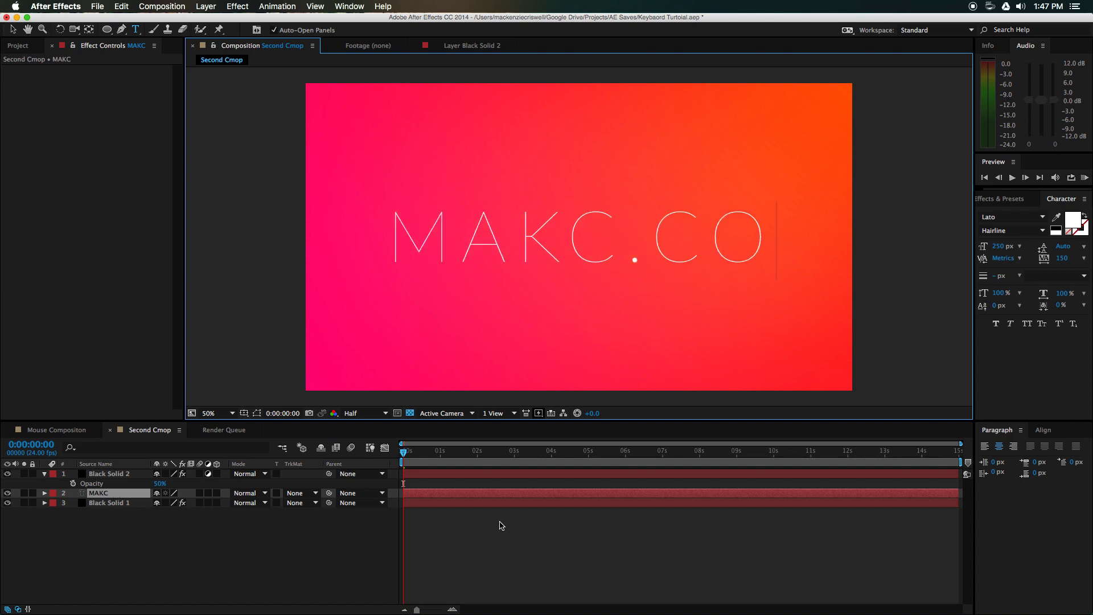
left_click(501, 525)
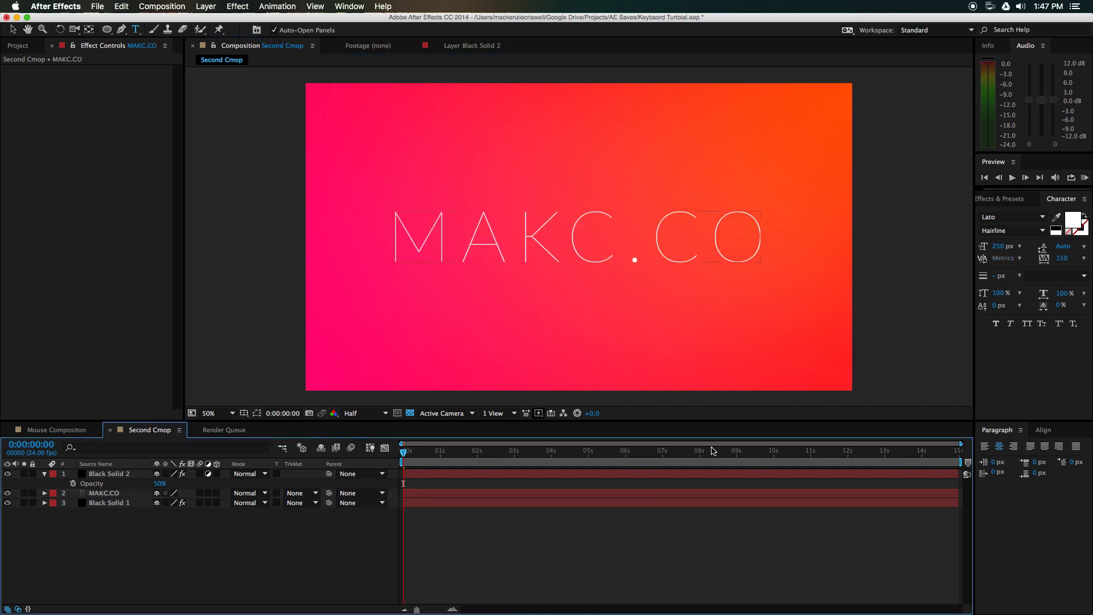